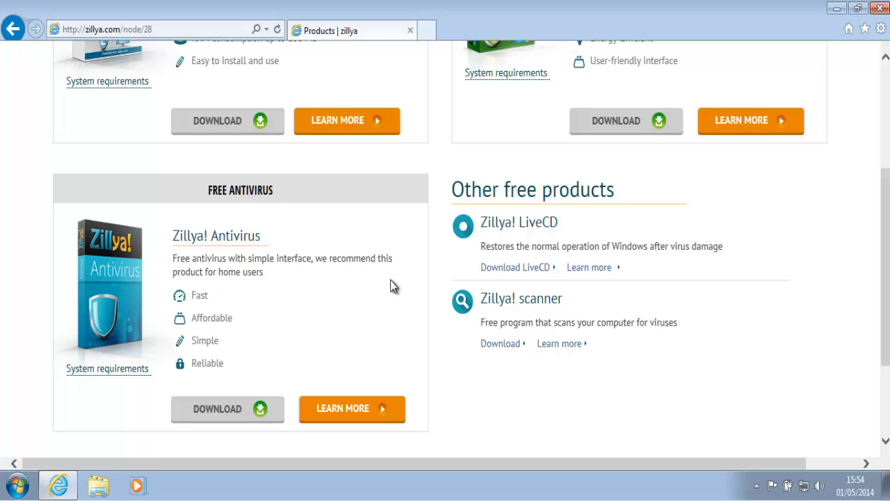
Save the ZillyaAntivirus_en.msi installer to the desktop and start its download
click(238, 414)
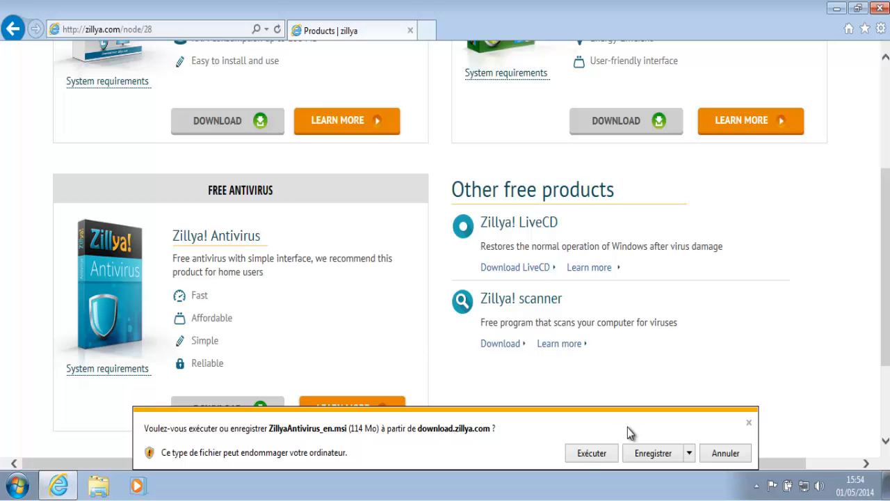
click(687, 454)
click(726, 435)
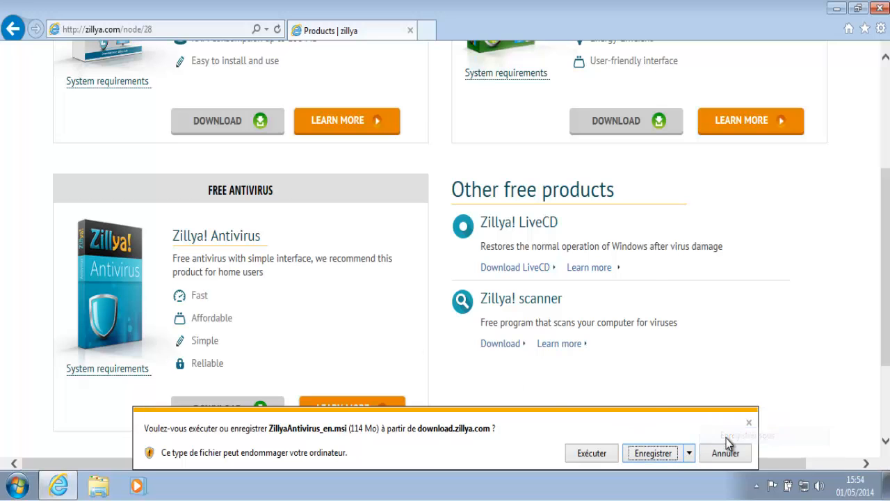
click(263, 165)
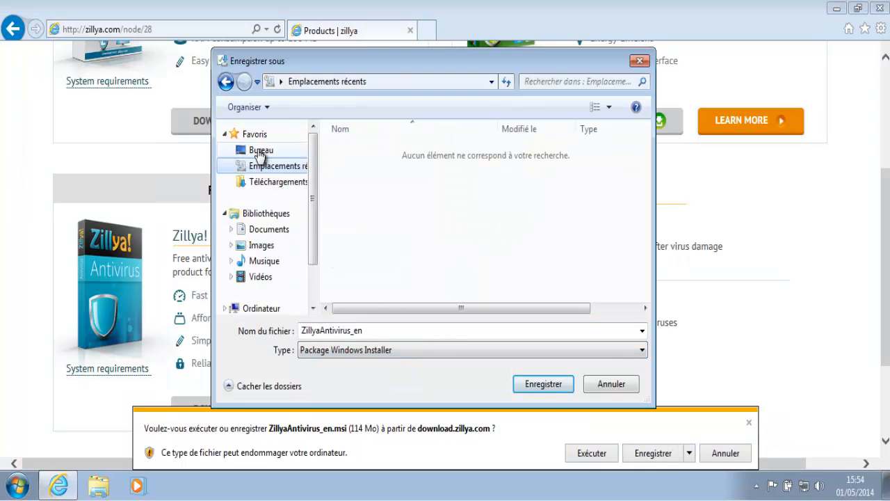
click(261, 150)
click(547, 387)
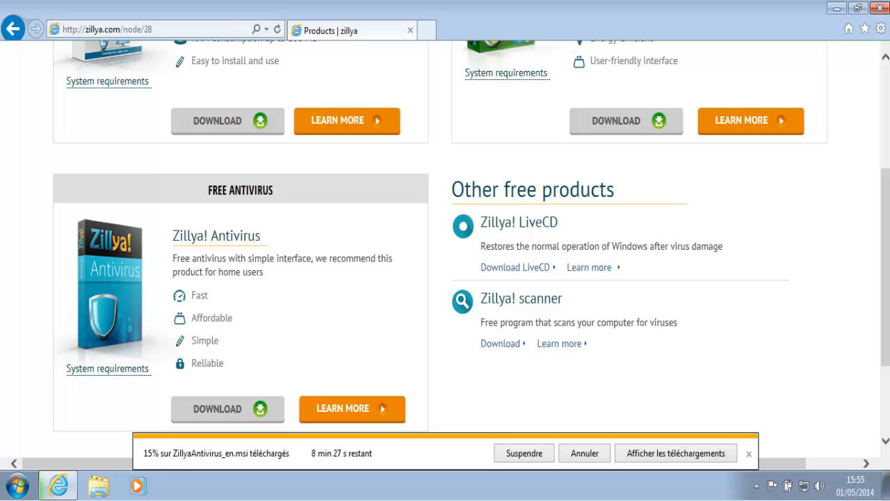
Open the Zillya! Antivirus details page and view the first interface screenshot enlarged
mouse_move(886, 327)
mouse_down()
mouse_move(885, 318)
mouse_move(885, 337)
mouse_up()
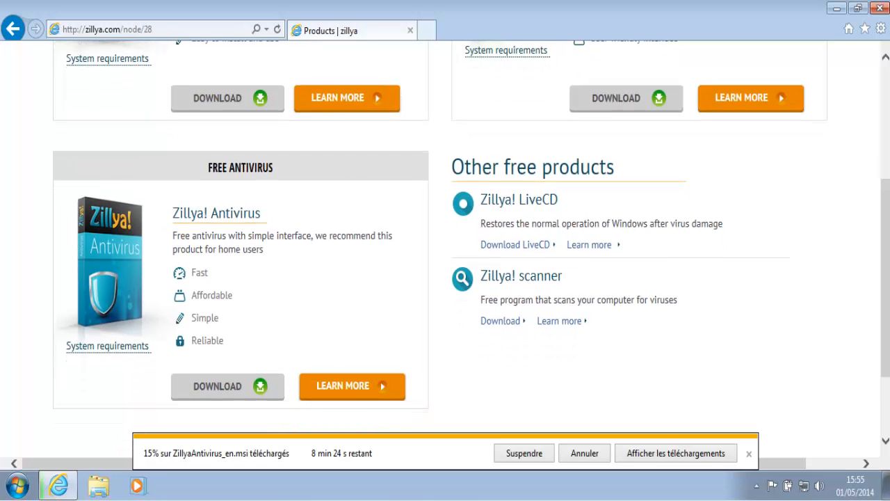
click(350, 389)
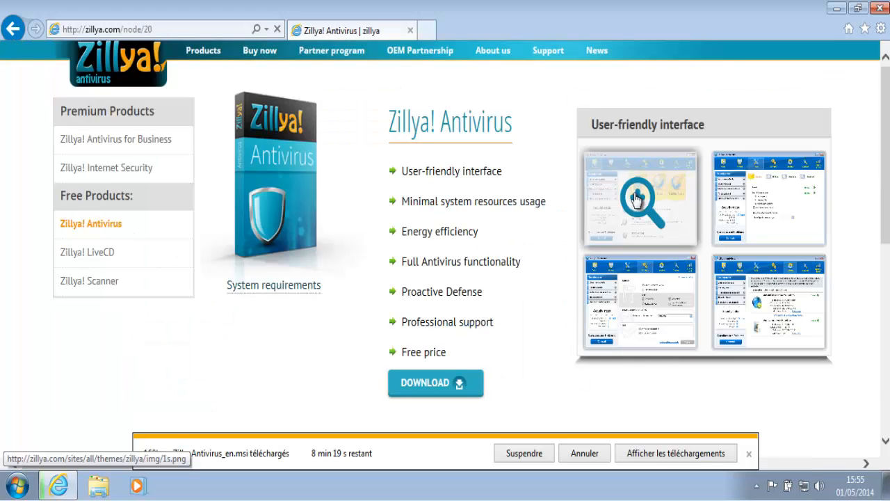
click(637, 199)
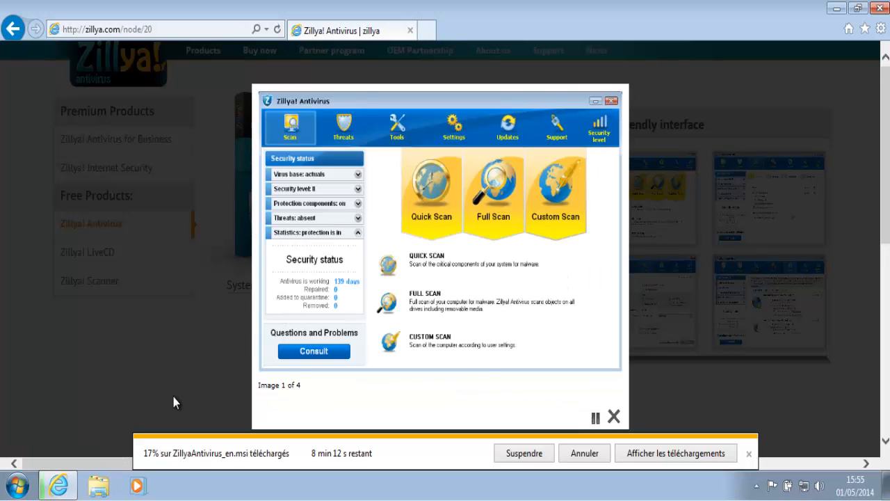
click(174, 396)
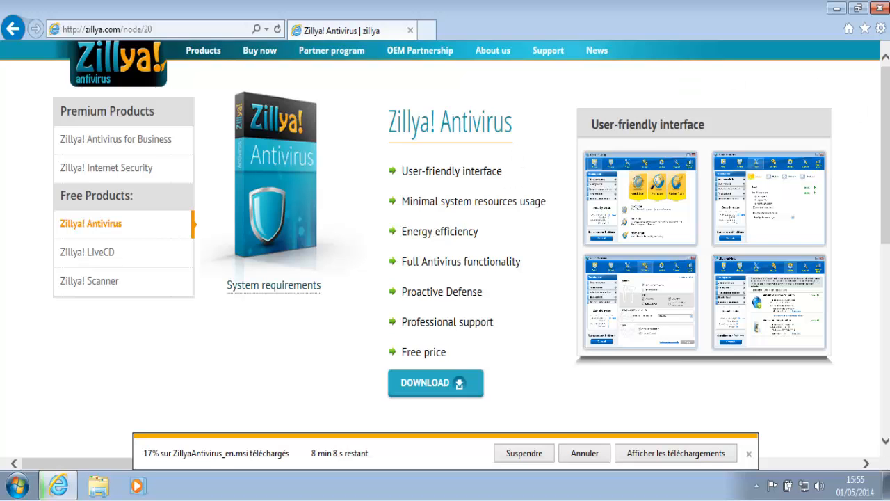
Scroll down through the product feature list and back up
scroll(885, 153, down, 4)
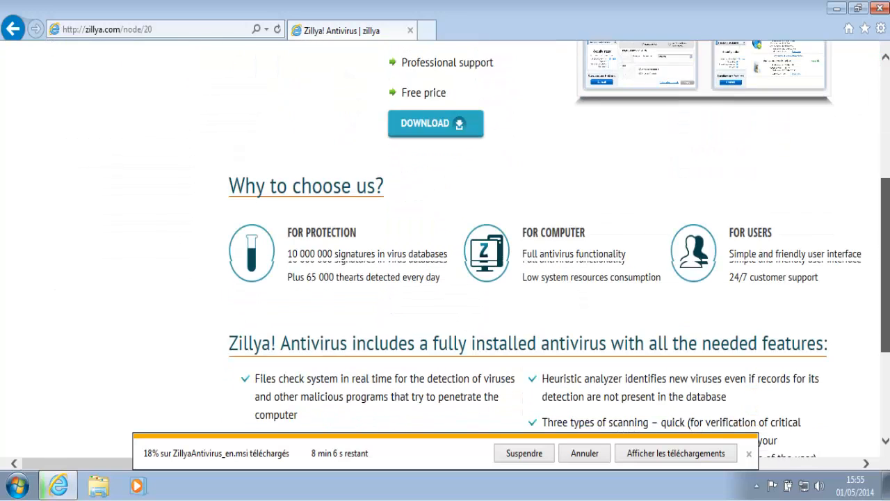
scroll(445, 237, down, 1)
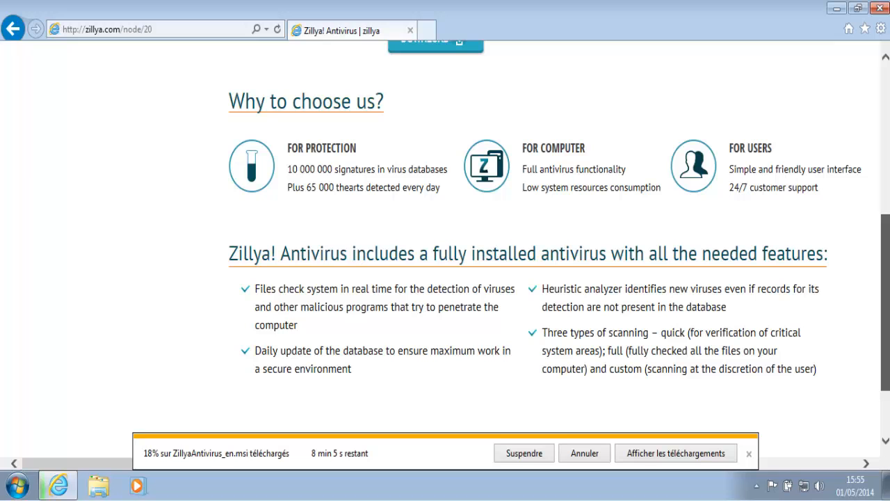
scroll(446, 249, down, 1)
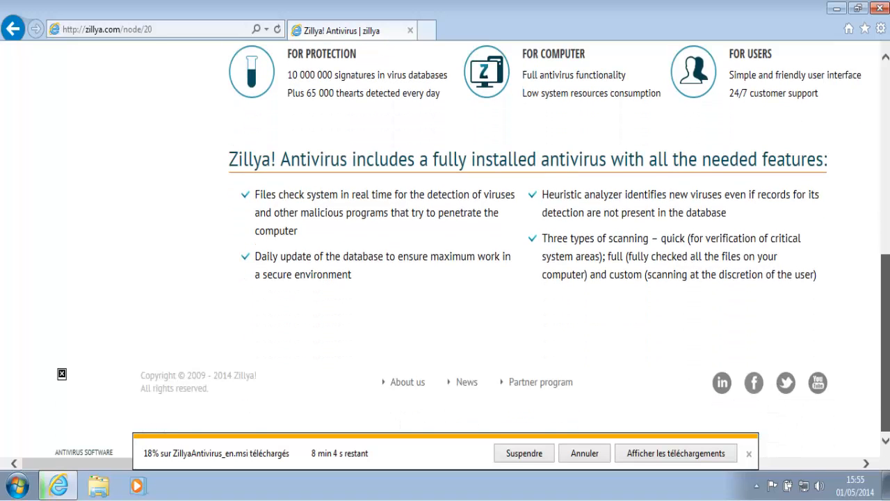
scroll(818, 84, up, 7)
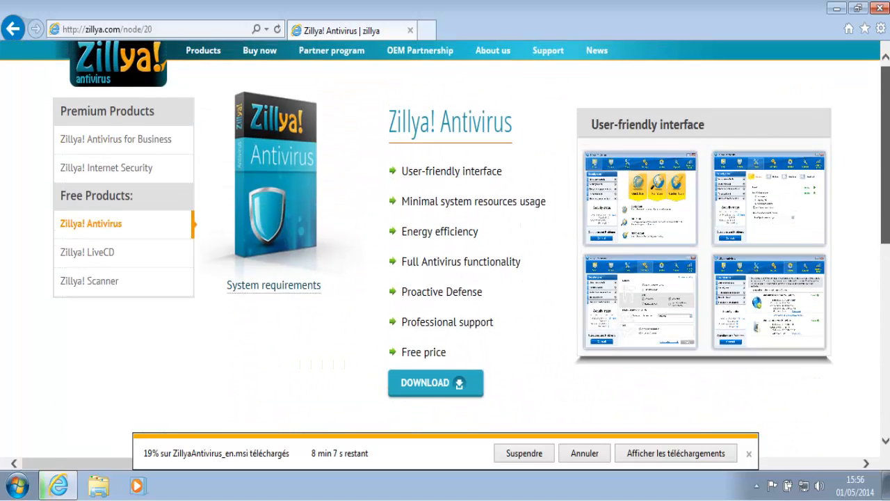
click(110, 171)
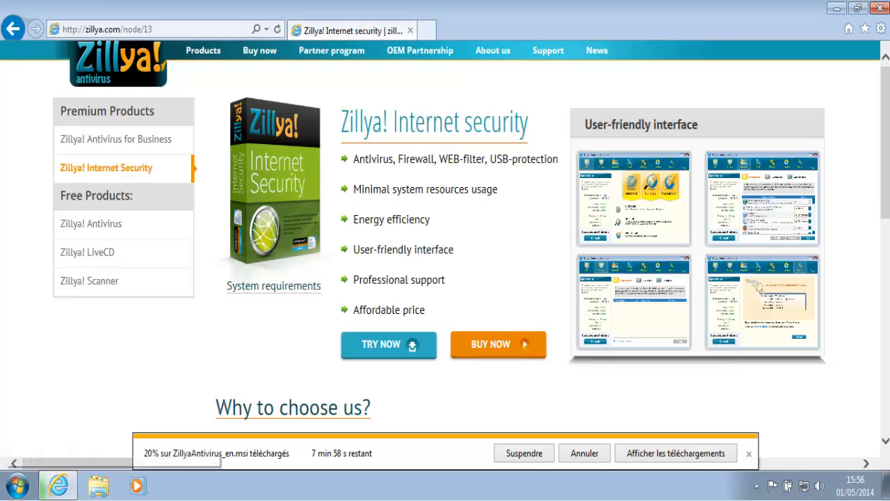
scroll(445, 229, down, 3)
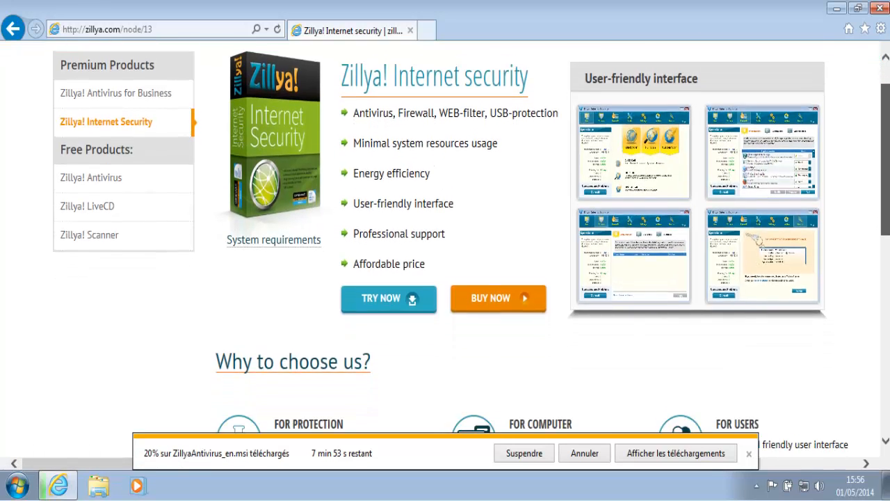
scroll(445, 251, down, 5)
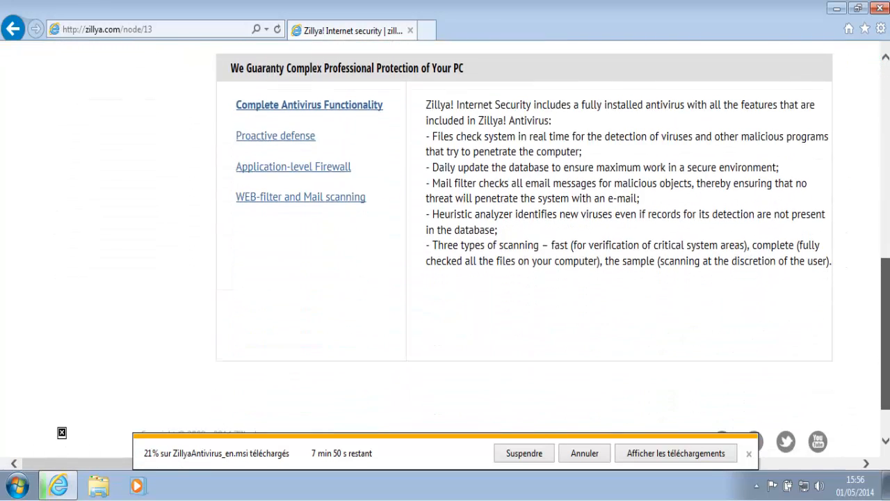
scroll(887, 180, up, 10)
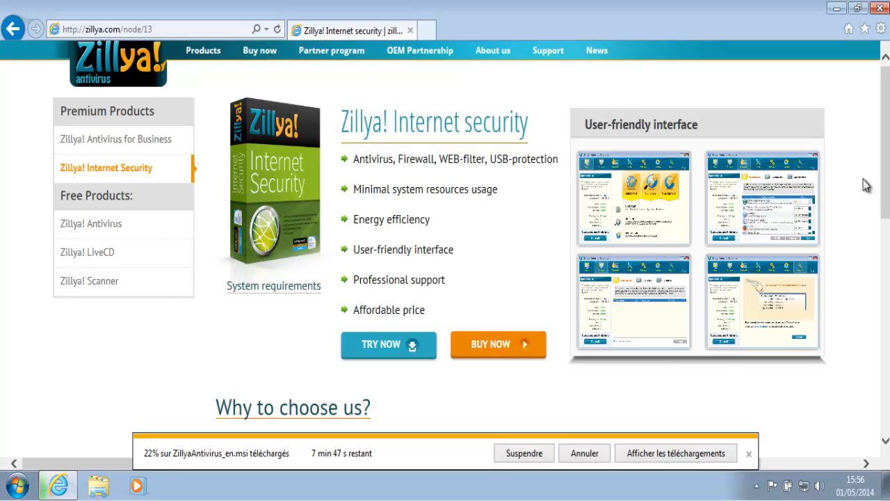
click(78, 225)
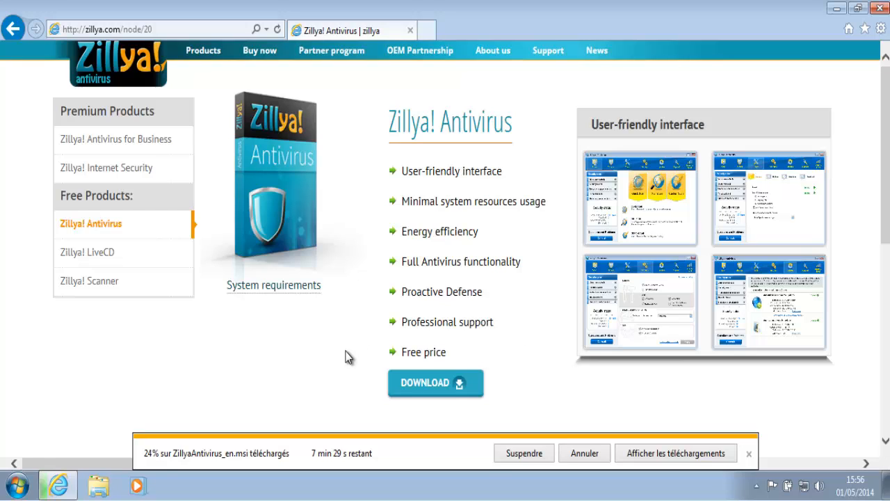
triple_click(427, 172)
click(469, 178)
Open the \\Vboxsvr\vm shared folder in Windows Explorer
click(623, 456)
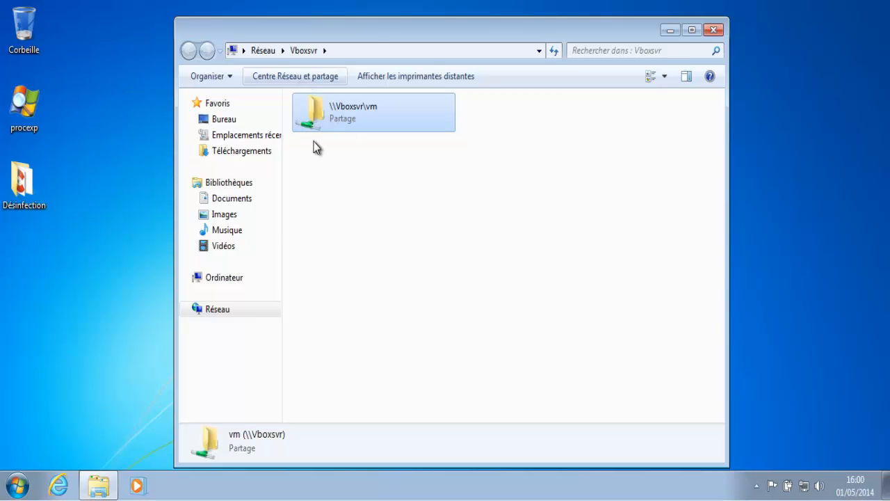
double_click(375, 121)
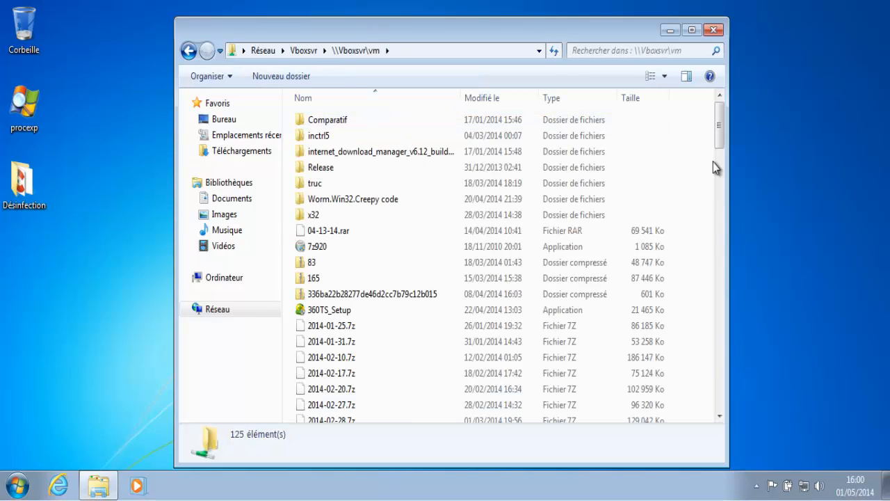
scroll(710, 354, down, 2)
scroll(706, 353, down, 20)
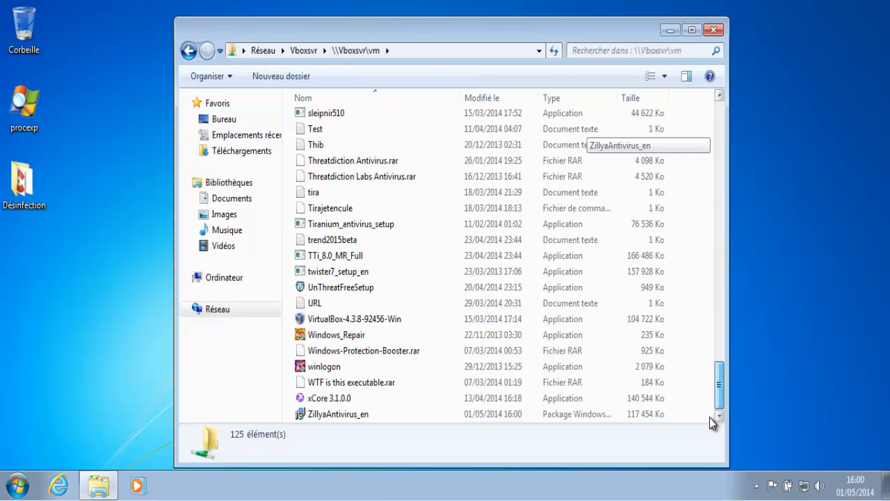
Copy ZillyaAntivirus_en onto the desktop and launch the installer from there
drag(329, 410, 53, 291)
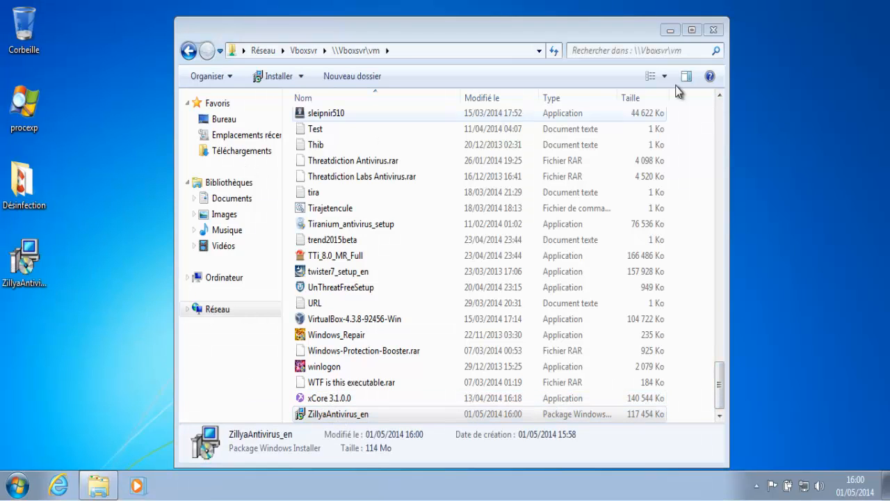
click(714, 32)
drag(88, 287, 34, 268)
double_click(34, 266)
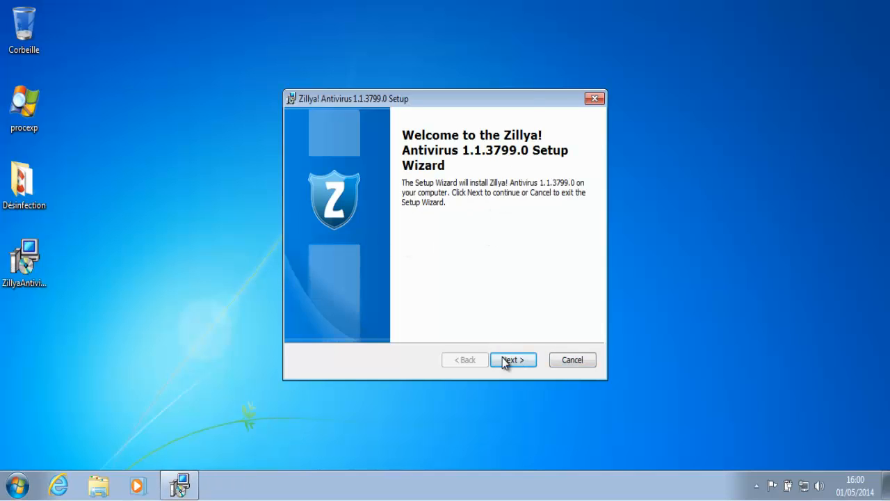
Accept the license agreement and confirm no other antivirus is installed
click(510, 362)
click(434, 304)
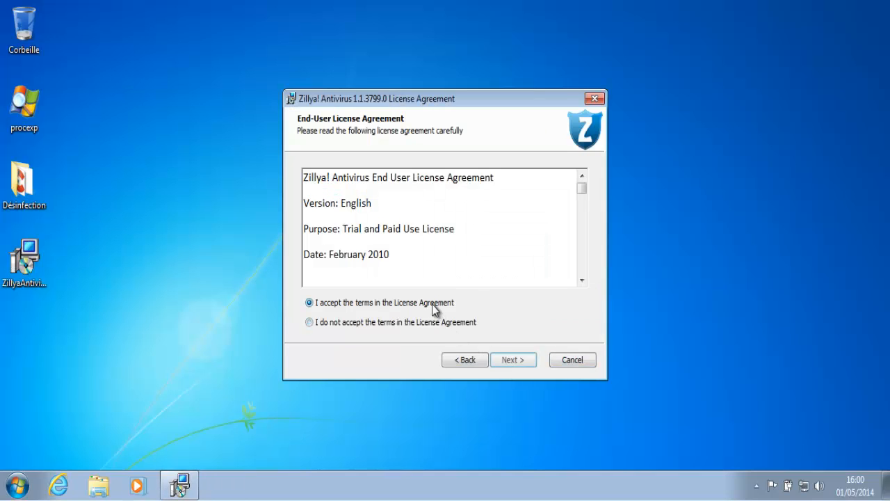
click(514, 360)
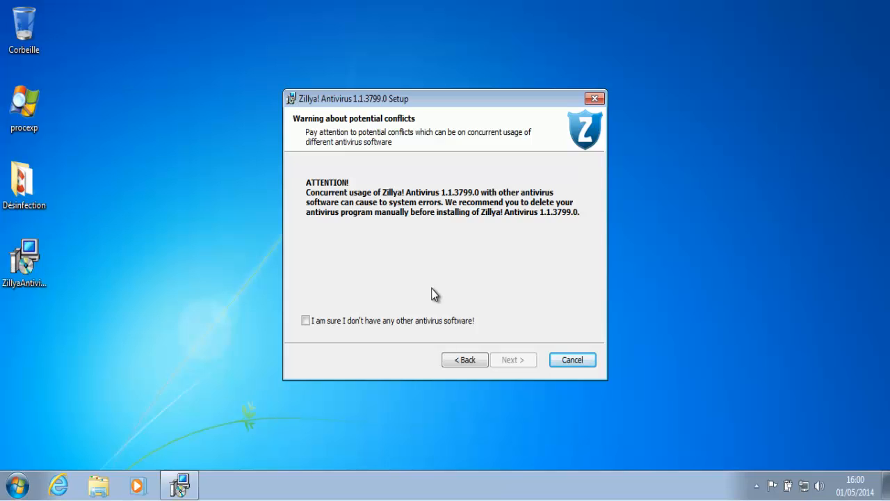
click(435, 322)
click(509, 361)
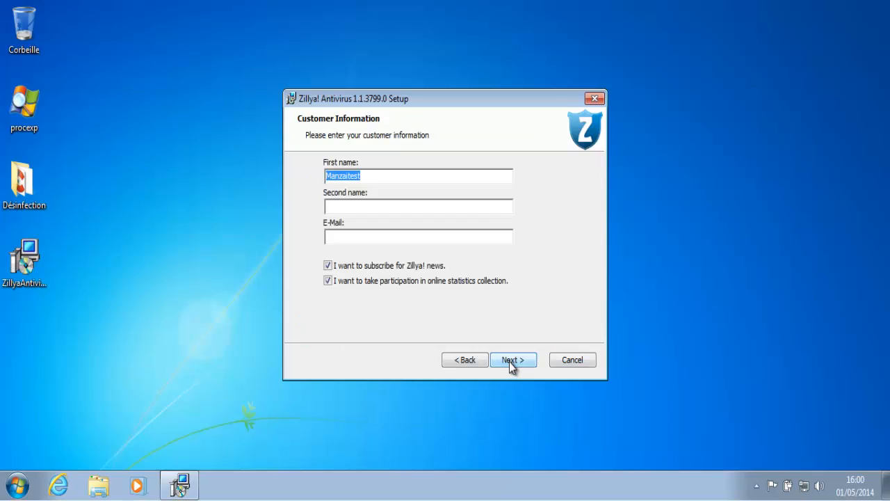
Enter a second name and e-mail address as customer details, then start the installation
click(449, 209)
text(Test)
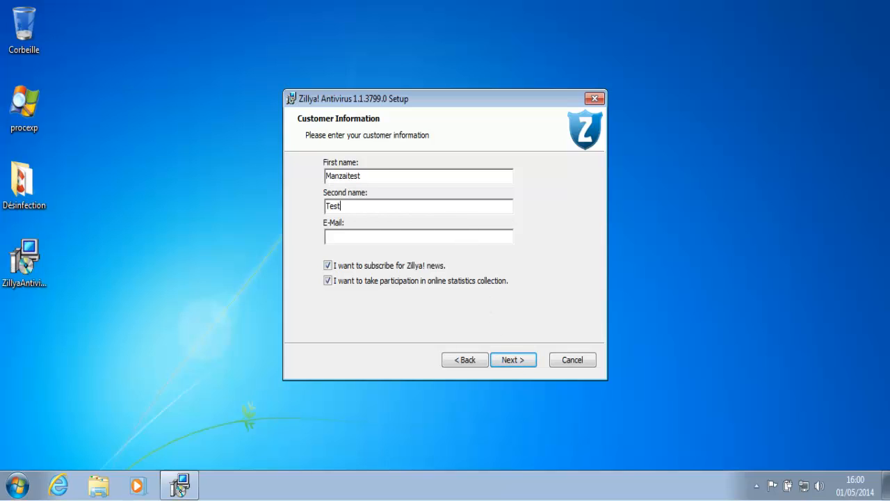
key(Tab)
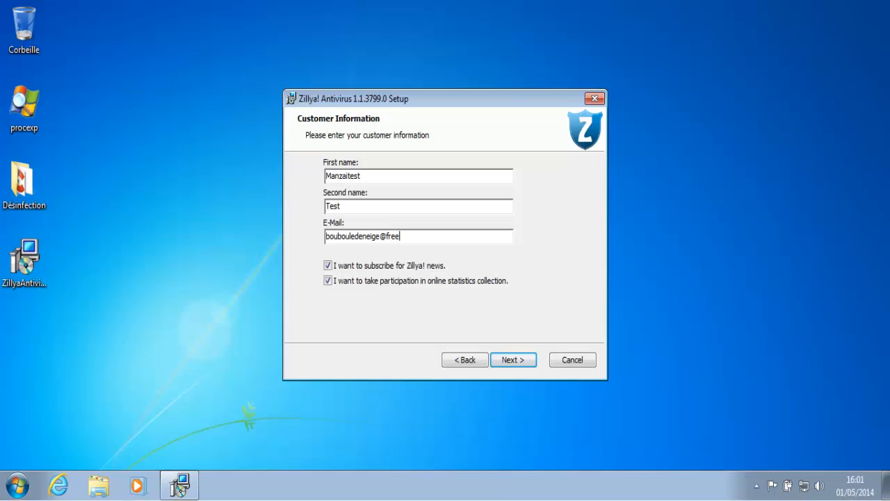
click(515, 360)
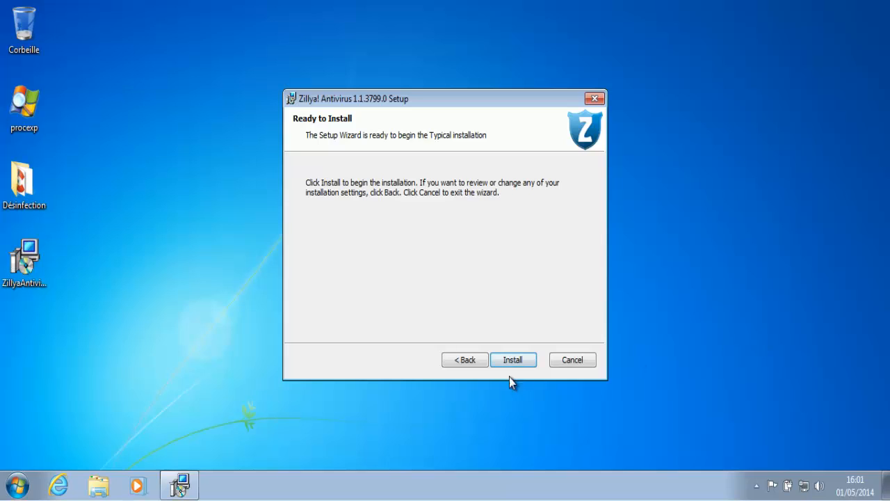
click(513, 359)
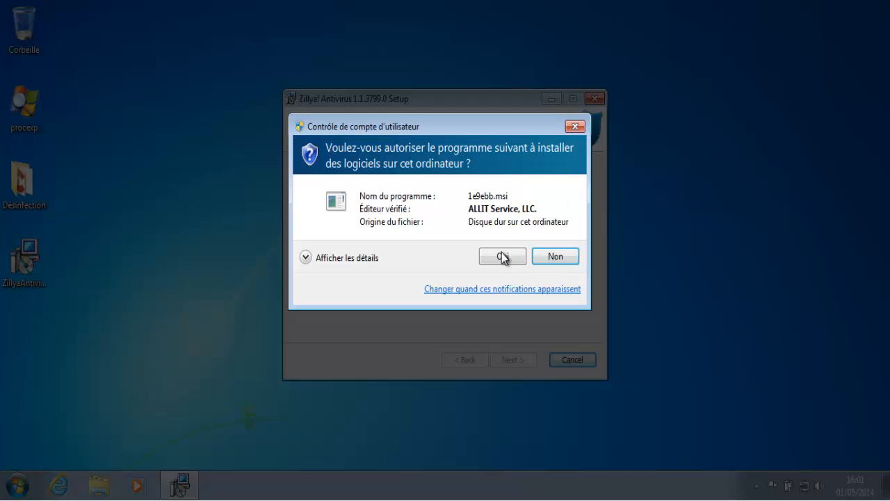
Allow the installer through UAC, finish setup, and agree to restart now
click(502, 257)
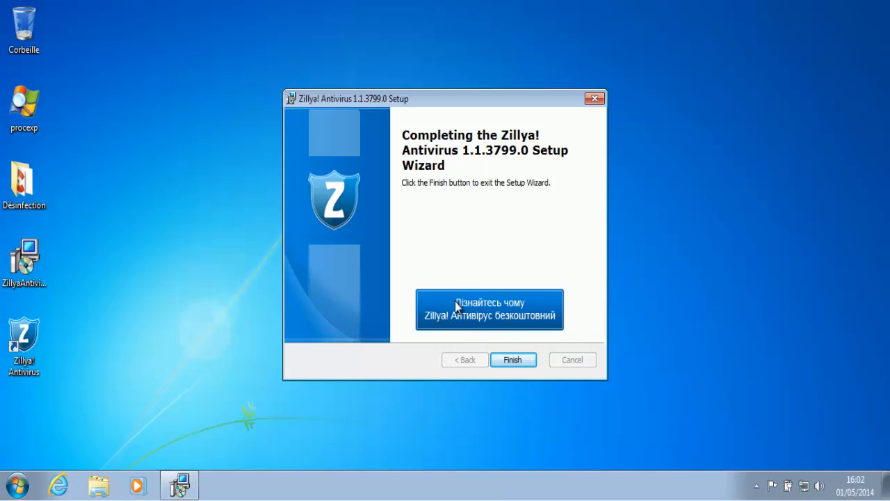
click(508, 361)
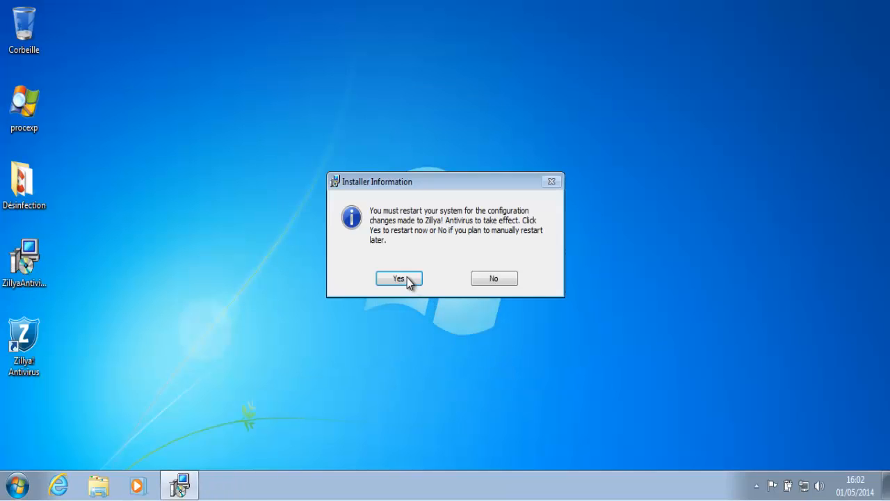
click(407, 278)
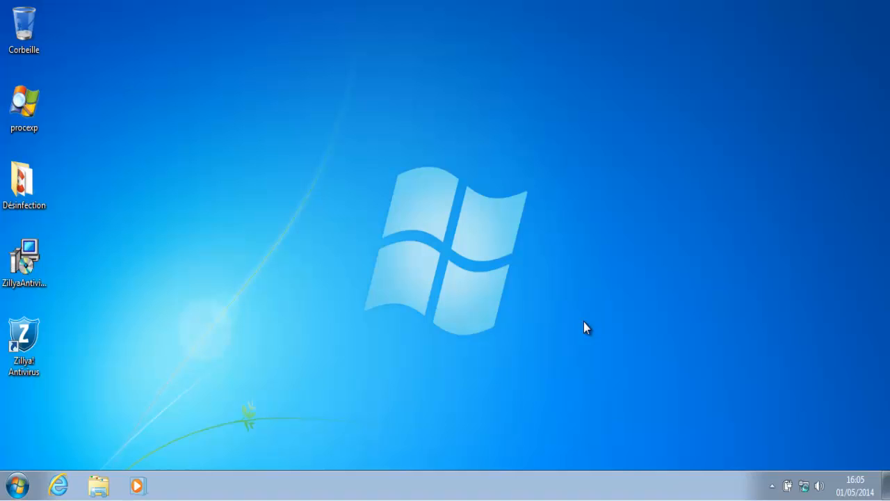
Launch Process Explorer and drag the Zillya icon out of the hidden tray icons
double_click(23, 108)
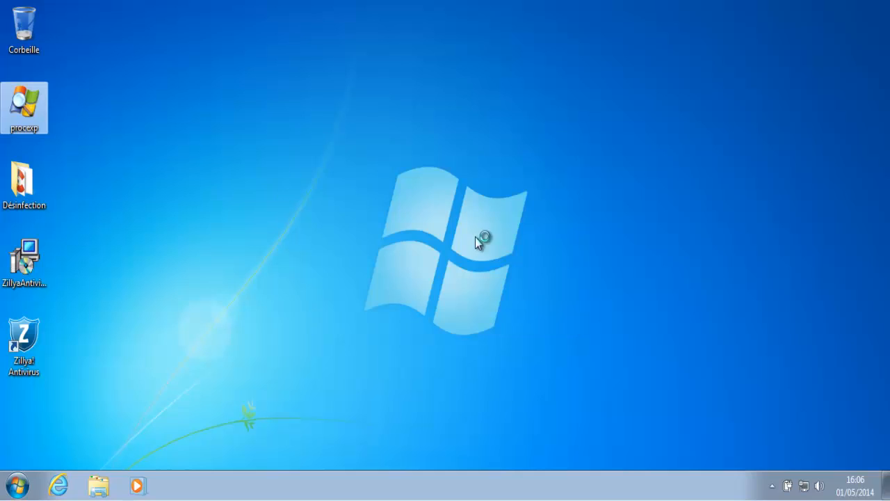
click(772, 485)
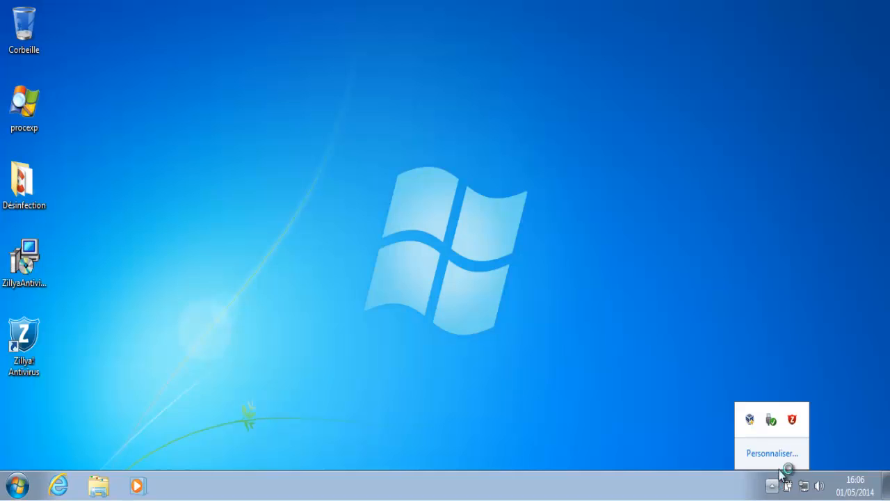
drag(792, 420, 773, 487)
Pin the Zillya icon in the visible tray and bring up Process Explorer's process list
click(757, 485)
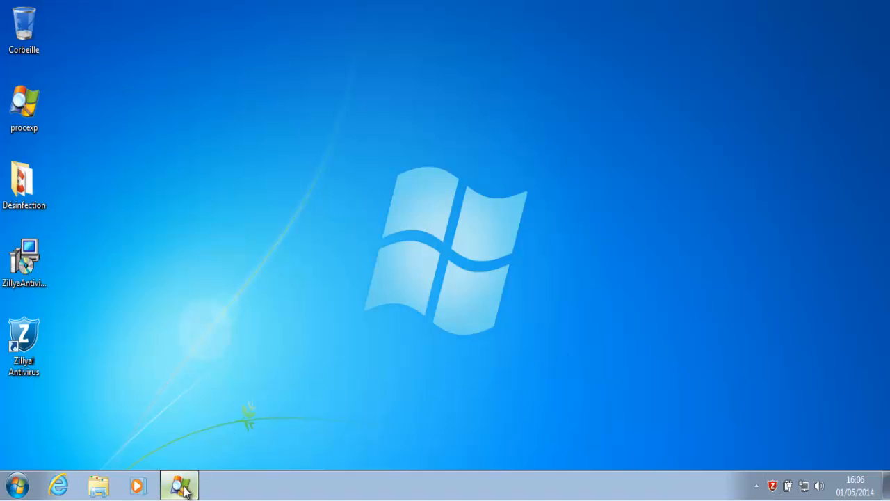
click(183, 488)
click(575, 440)
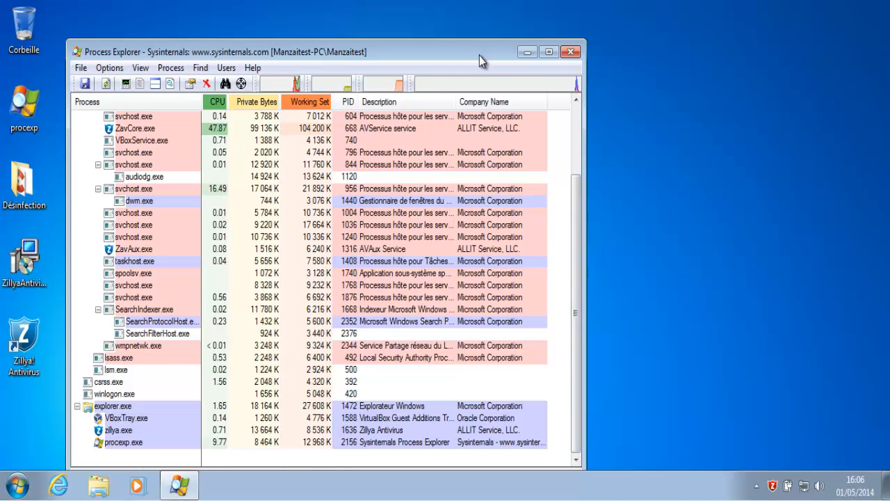
drag(479, 56, 477, 42)
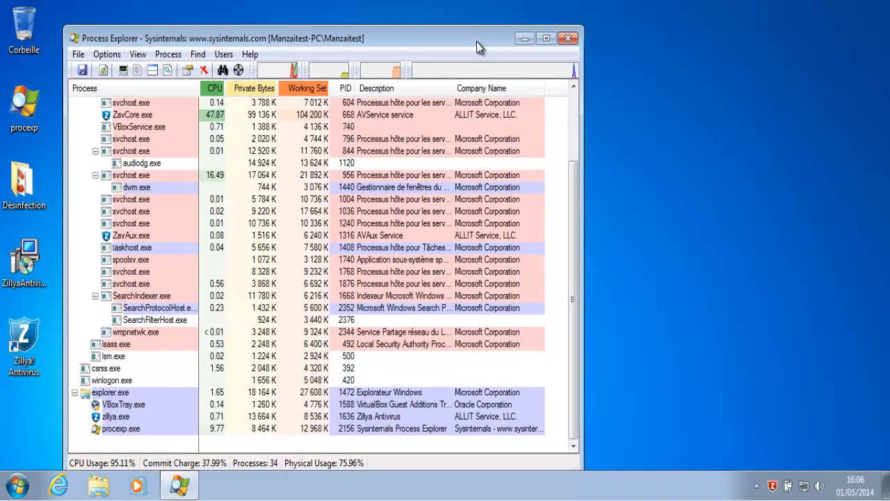
Open Zillya! Antivirus, expand the out-of-date virus base status, and show the Updates page
double_click(773, 486)
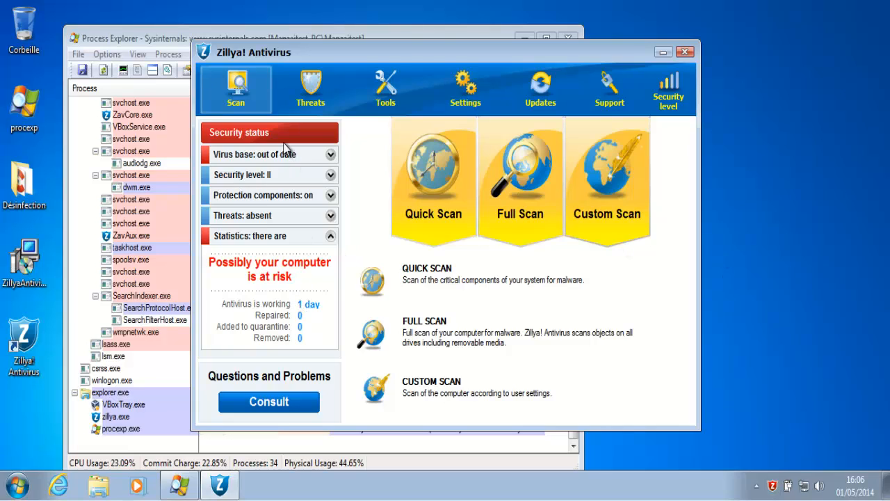
click(331, 155)
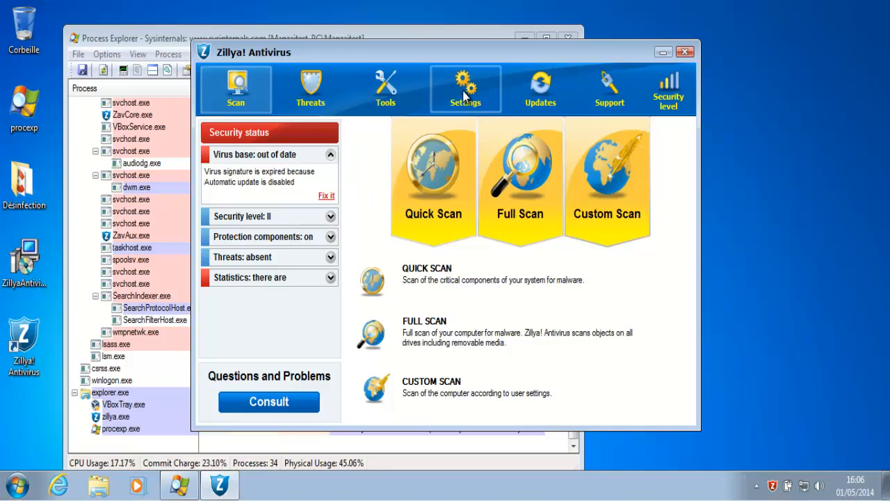
click(522, 96)
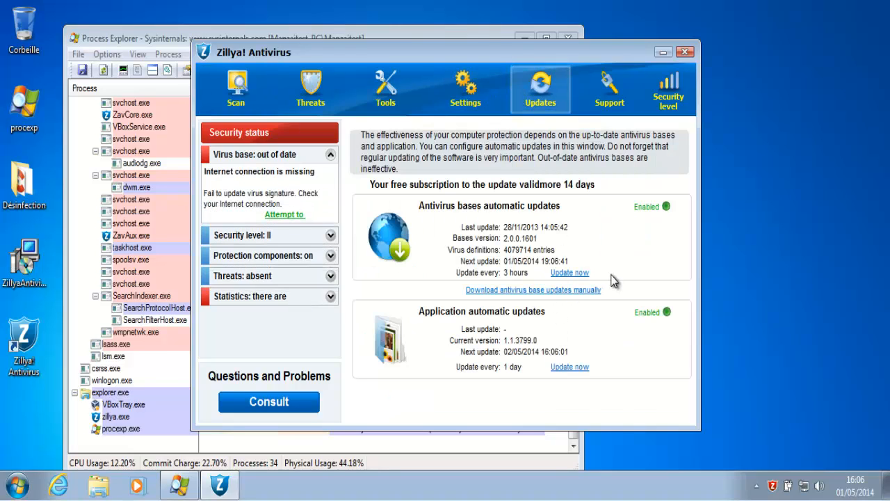
Start an immediate antivirus bases update and shift the window to the right
click(571, 274)
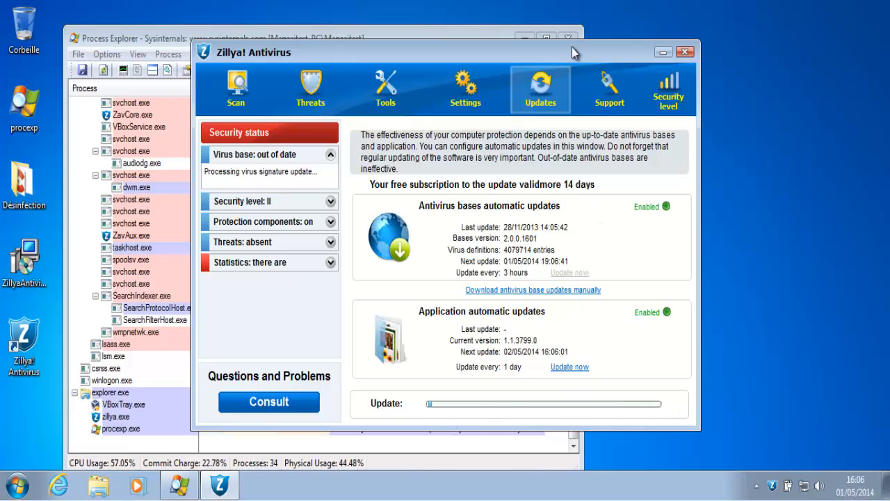
drag(574, 47, 613, 41)
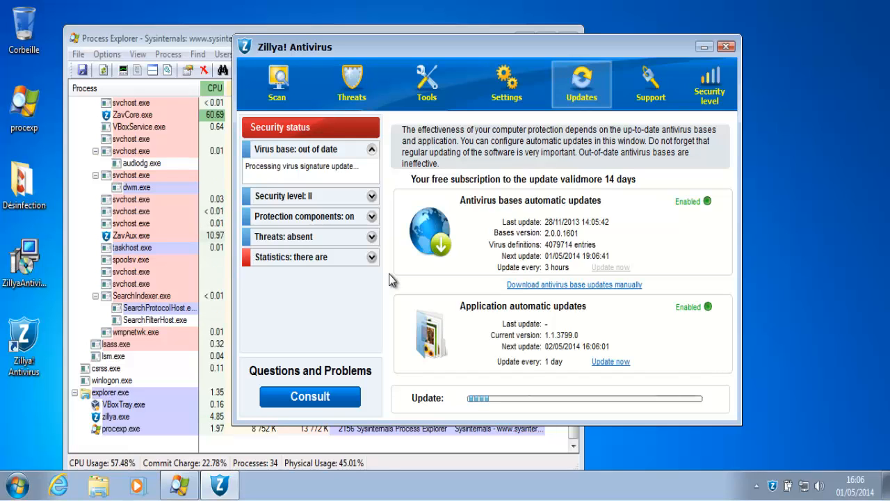
Expand and collapse the virus base, security level, protection components and threats rows, then view Threats
click(277, 95)
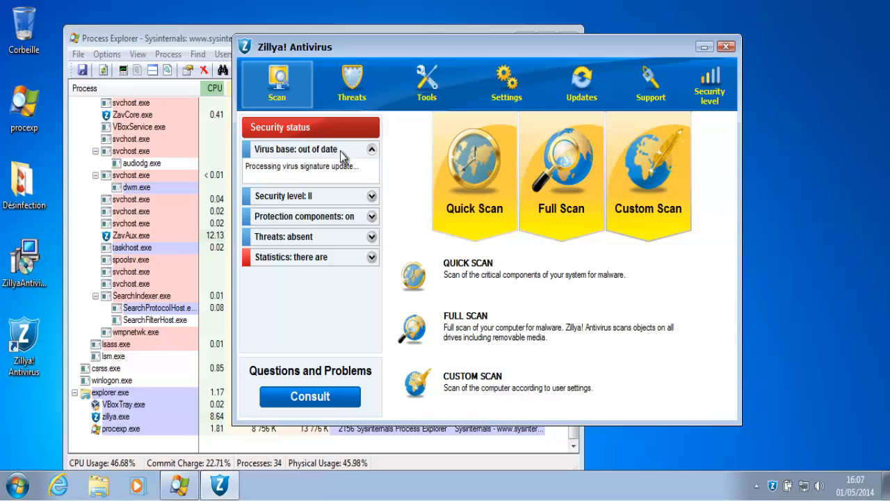
click(372, 151)
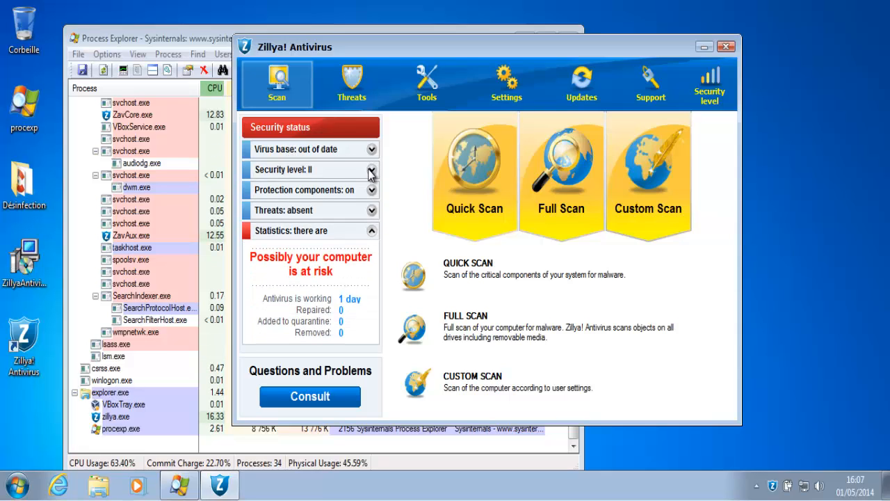
click(371, 171)
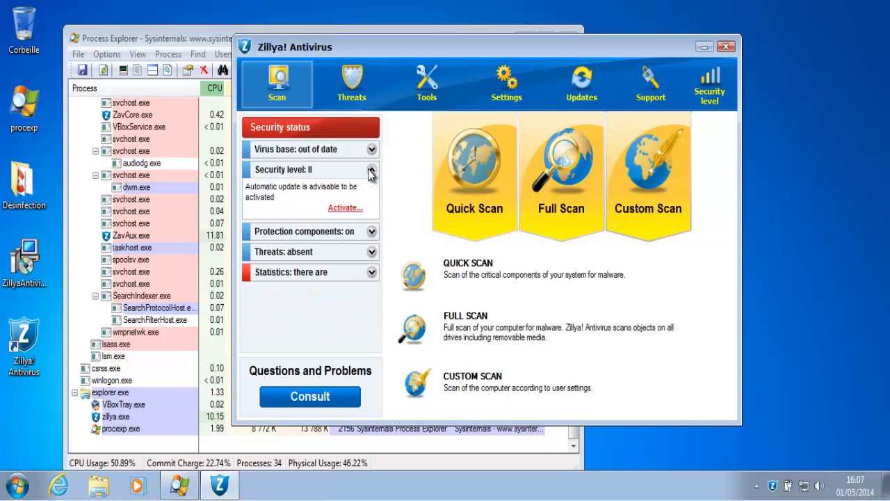
click(372, 171)
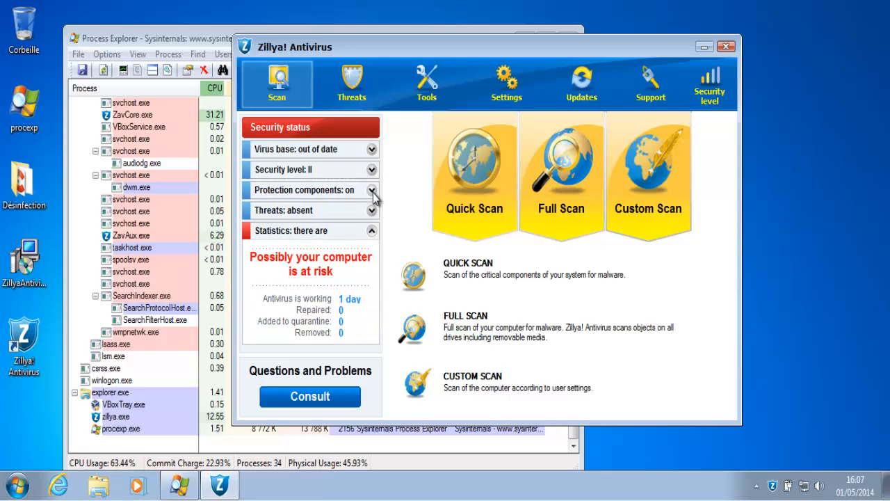
click(372, 191)
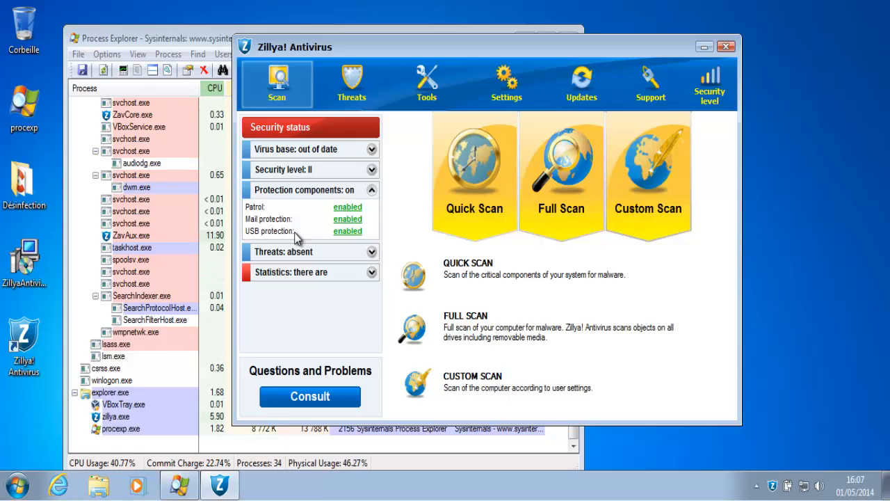
click(372, 191)
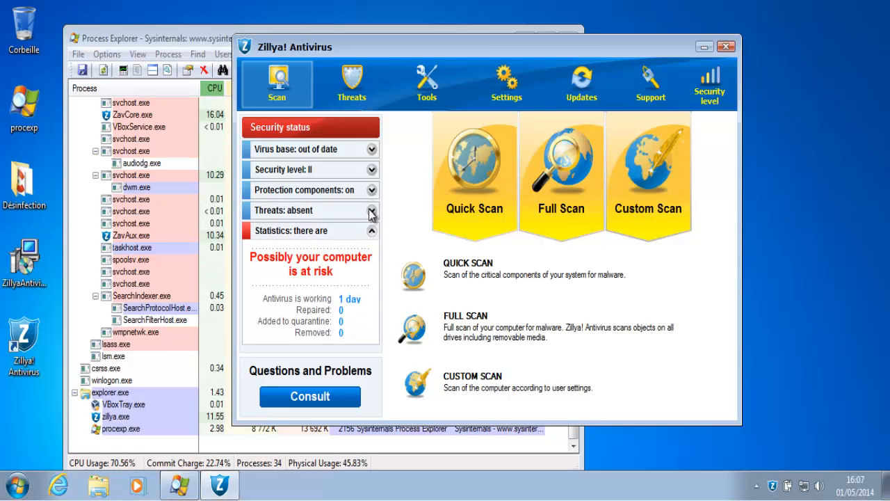
click(372, 211)
click(371, 212)
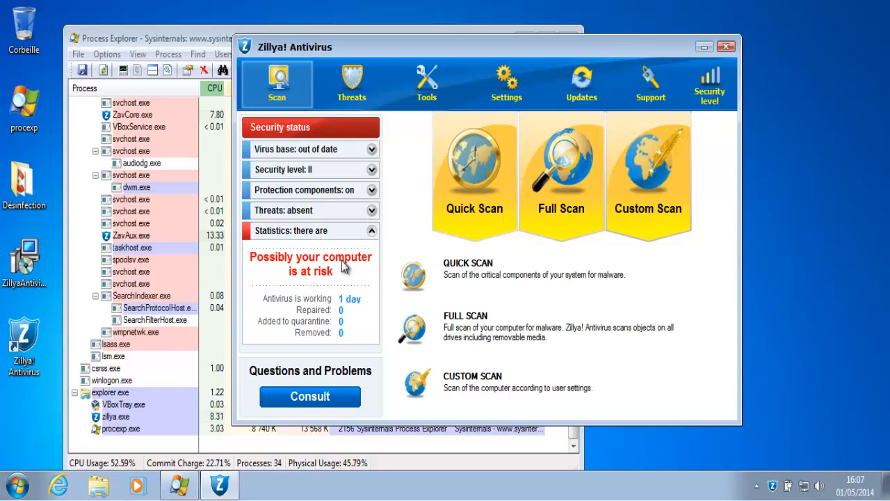
click(350, 85)
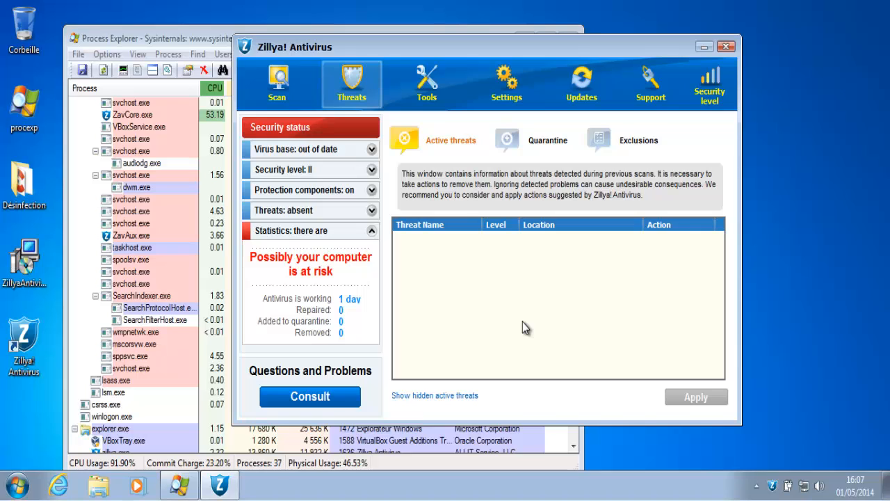
Check the Quarantine and Exclusions lists under Threats, then bring up the Tools settings page
click(544, 142)
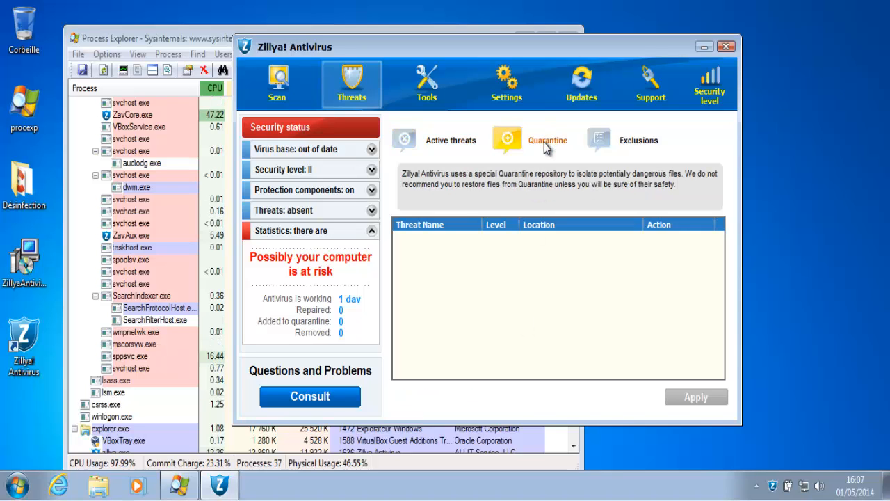
click(636, 138)
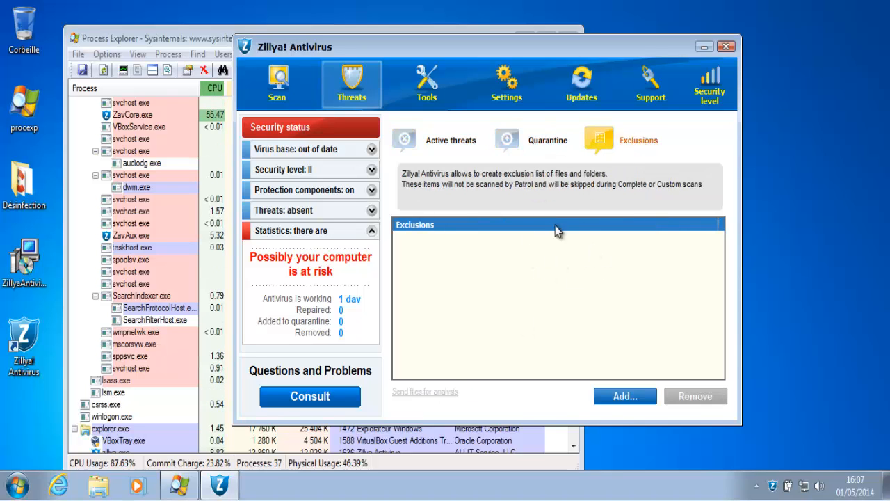
click(430, 101)
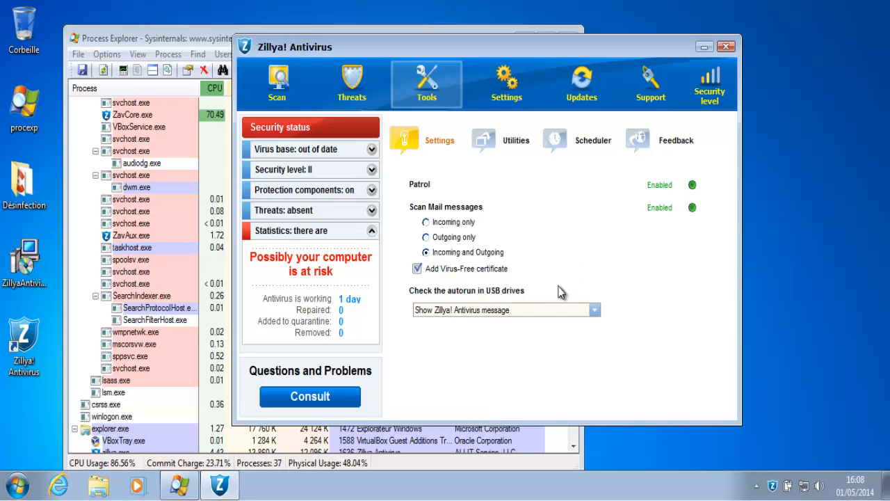
Keep USB autorun checking on 'Show Zillya! Antivirus message' and go to the Tools Utilities page
click(531, 310)
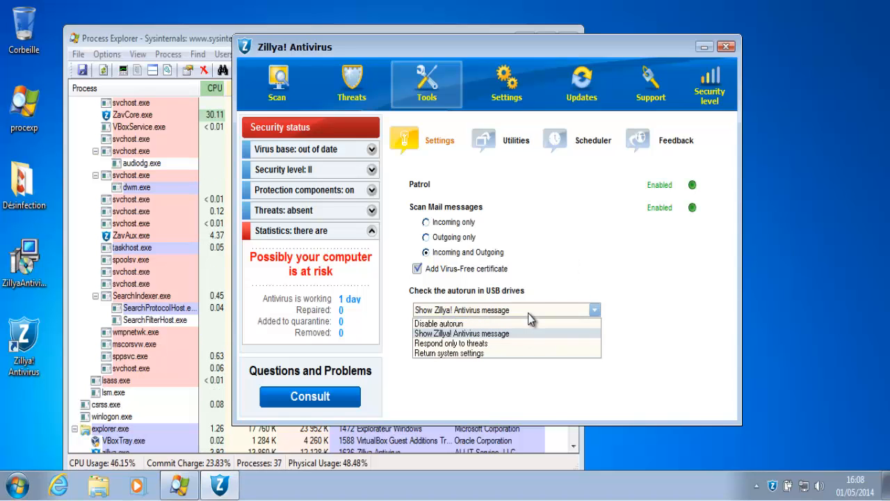
click(534, 311)
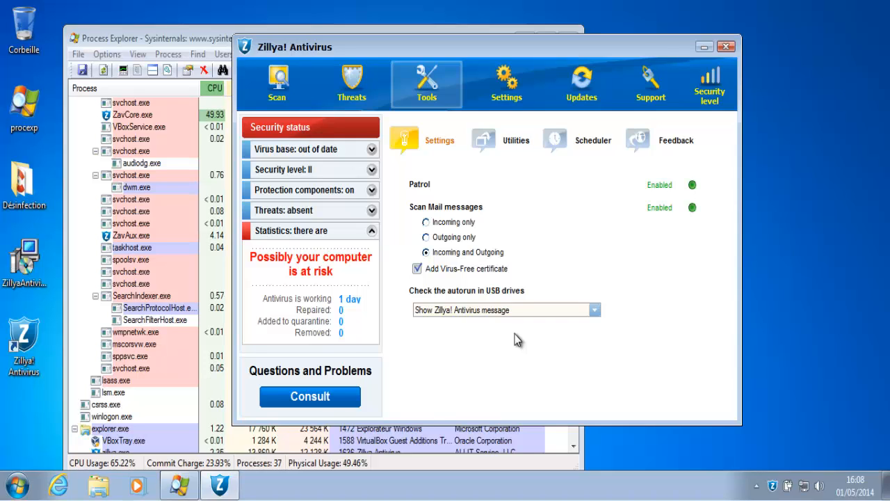
click(513, 146)
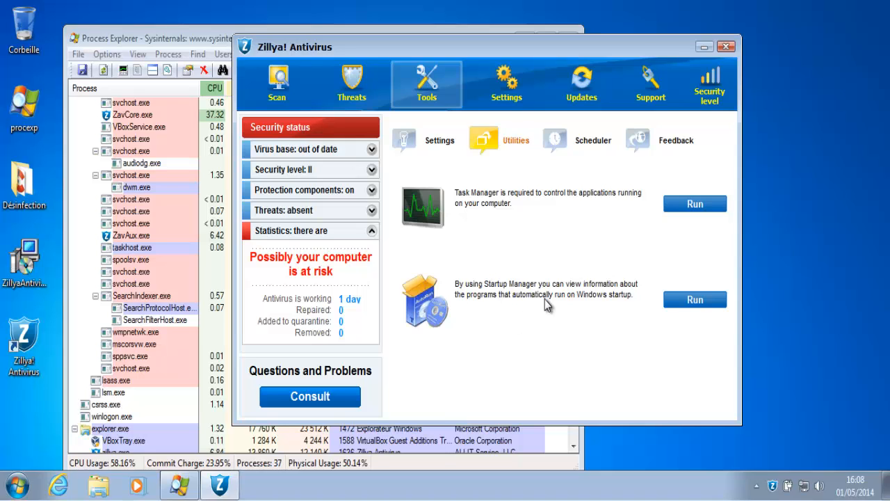
Run Startup Manager, widen the Command column, inspect the Zillya and VBoxTray entries, then close it
click(699, 306)
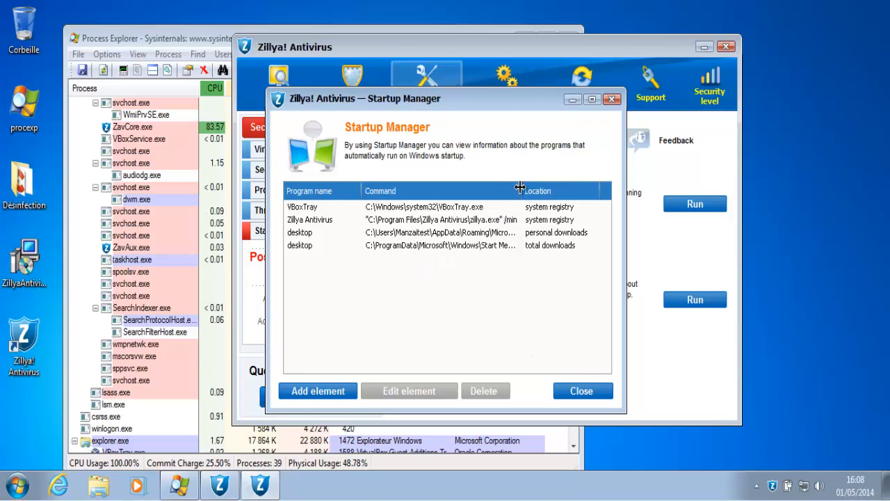
drag(522, 190, 618, 202)
click(491, 221)
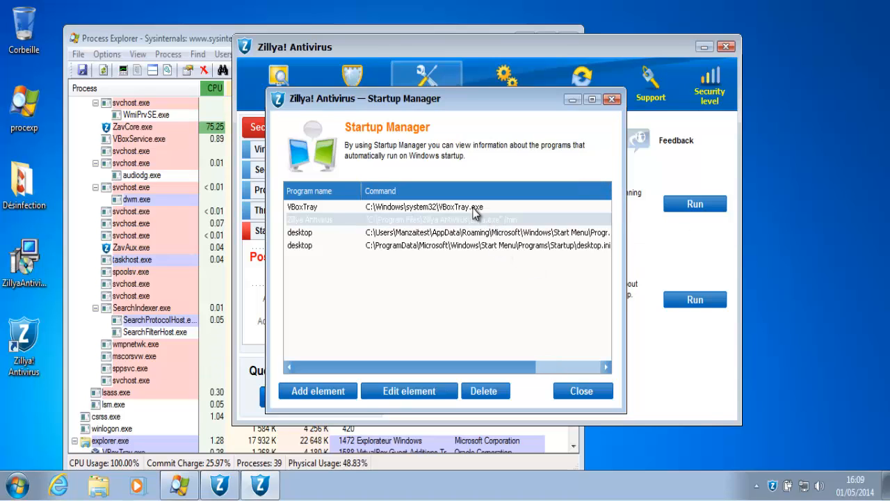
click(473, 209)
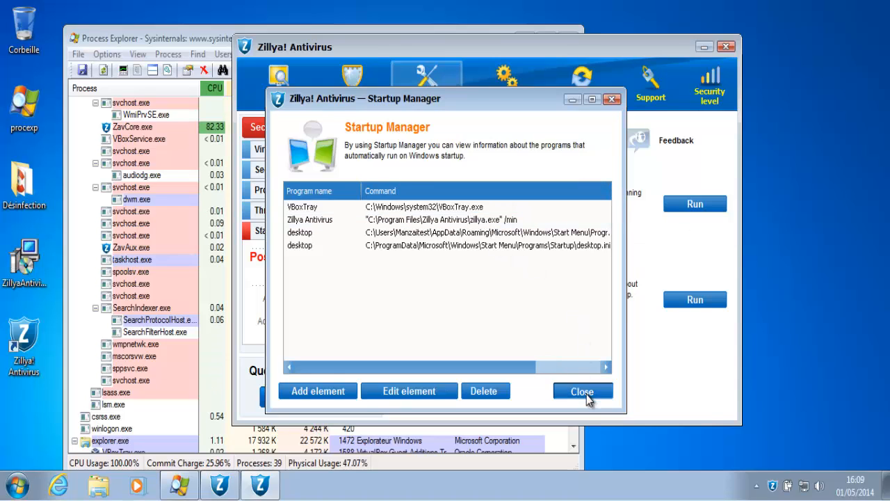
click(585, 392)
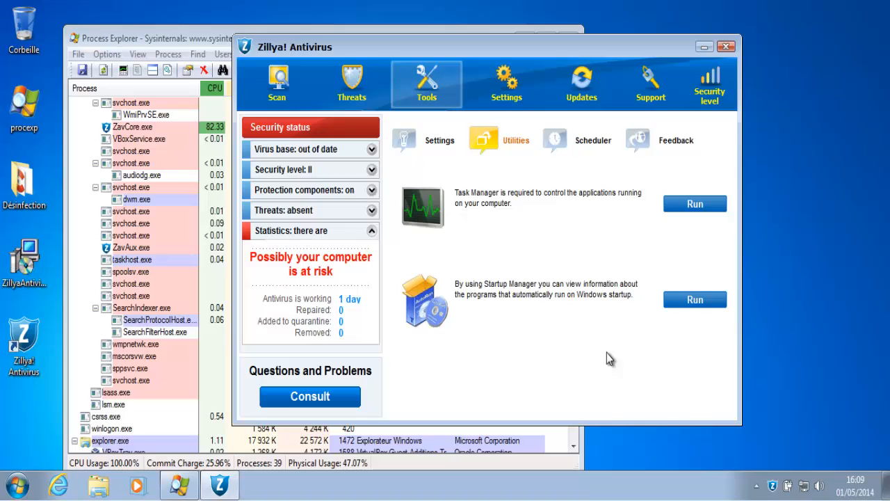
Review running tasks in Task Manager, then view the daily Quick scan on the Scheduler page
click(695, 204)
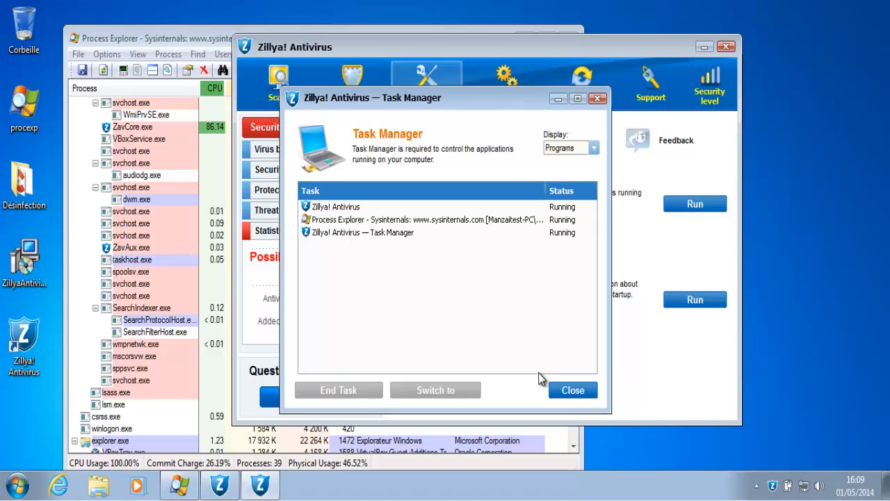
click(564, 391)
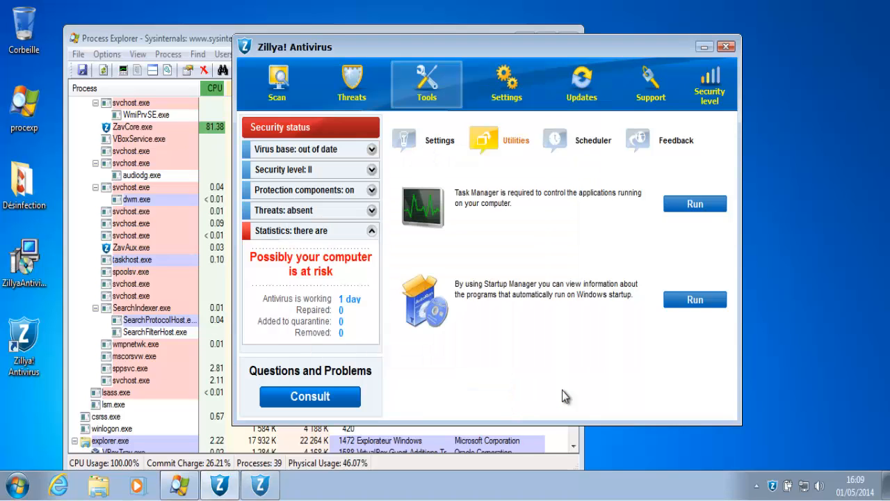
click(572, 146)
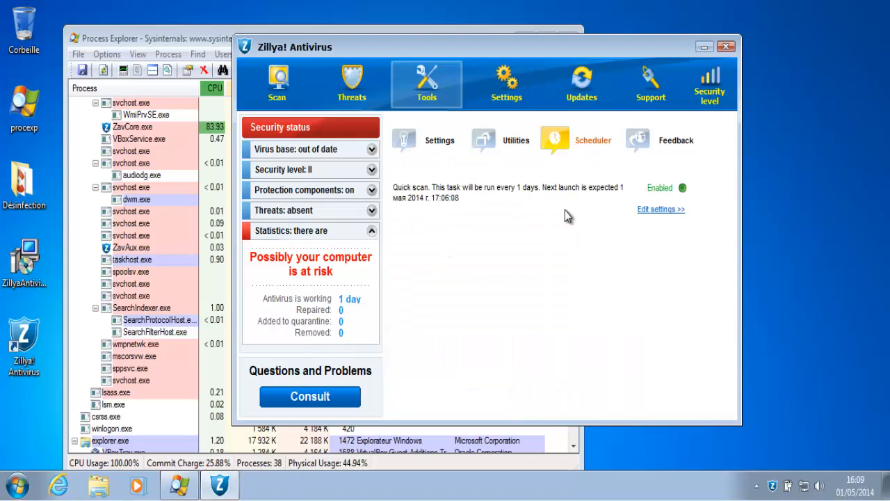
View the Feedback page, dismiss the Action Center balloon, and bring up the general Settings page
click(668, 143)
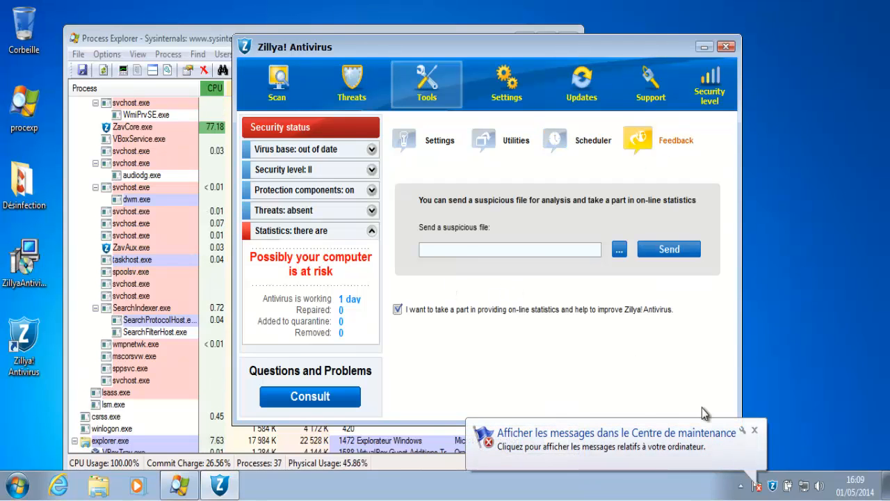
click(755, 430)
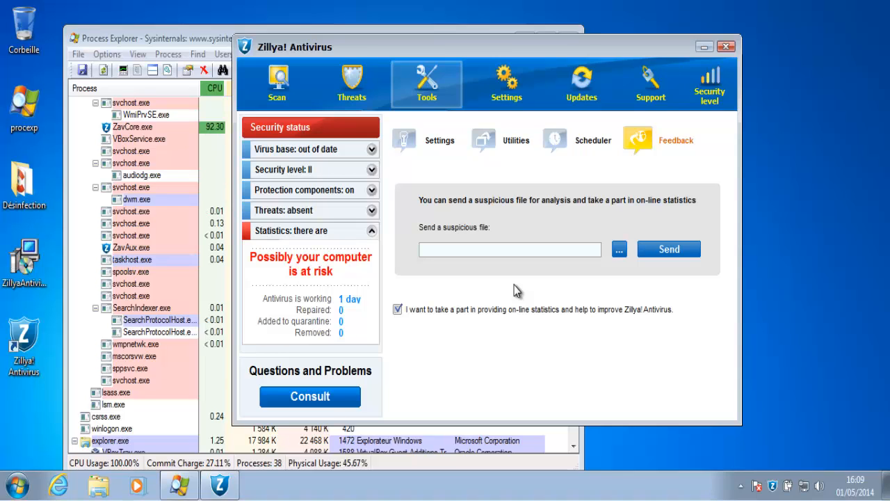
click(498, 85)
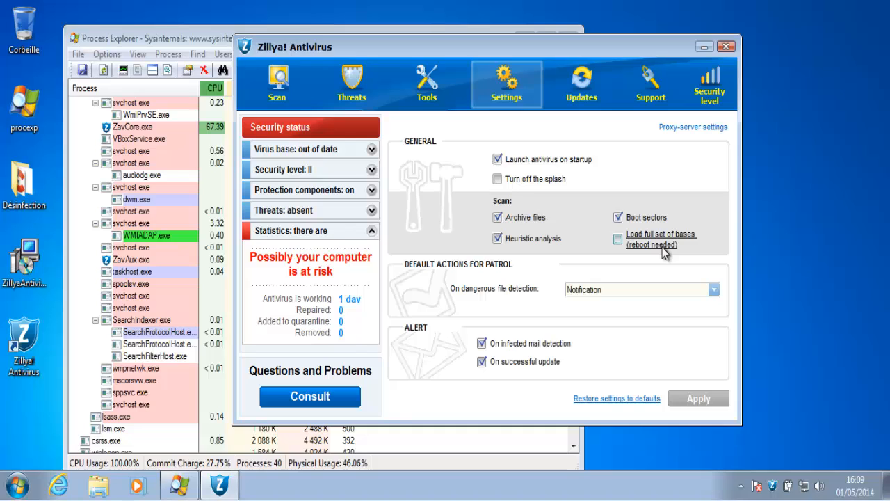
Leave dangerous-file action on Notification, confirm bases 2.0.0.1774 on Updates, then view the Support page
click(612, 290)
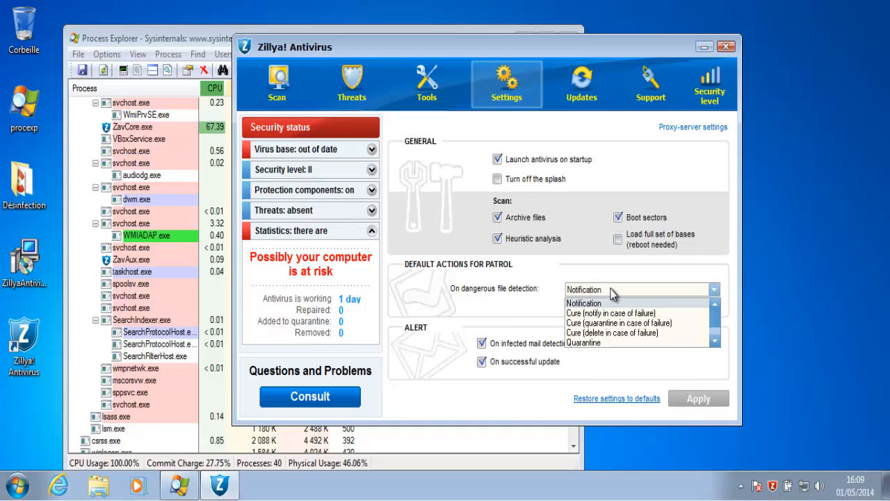
click(612, 290)
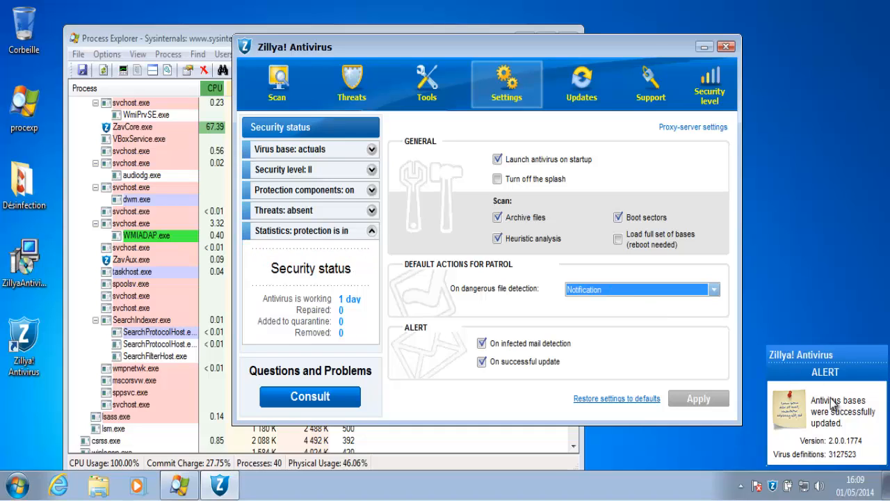
click(851, 409)
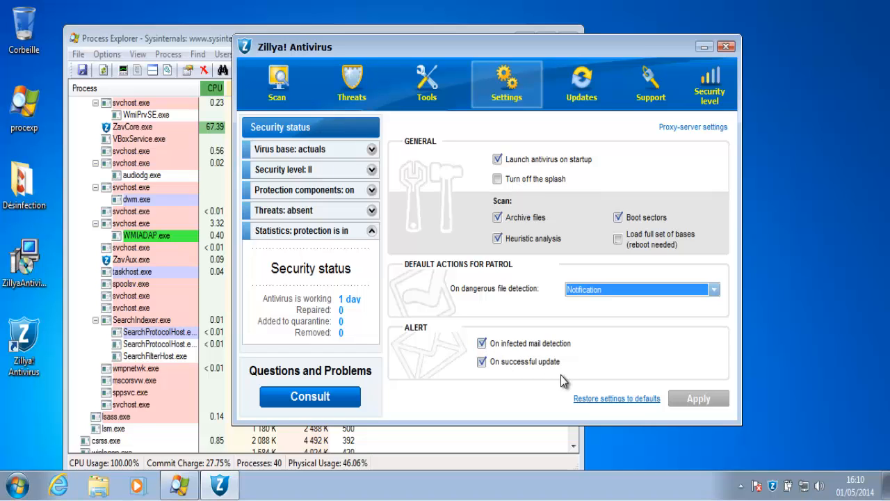
click(589, 100)
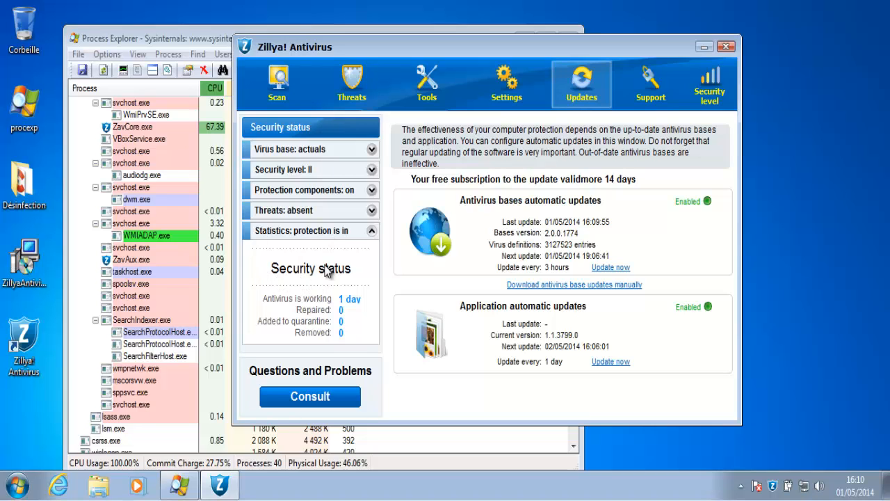
click(651, 83)
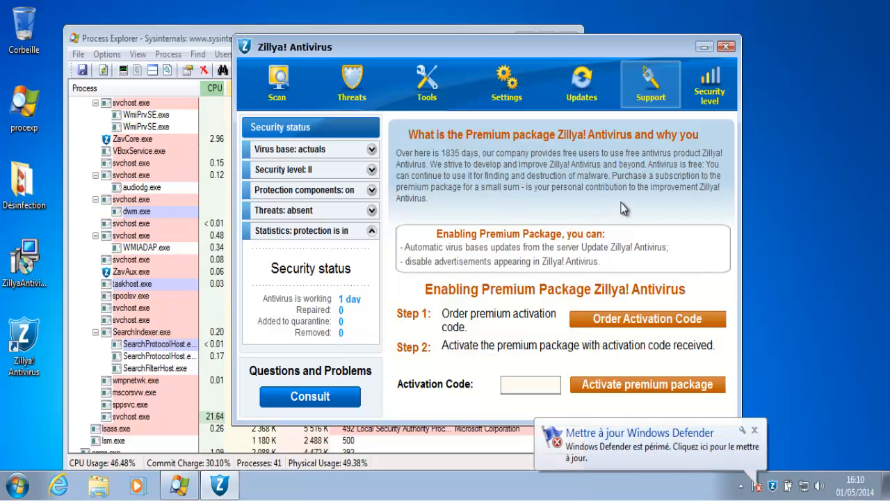
View the Security level comparison and Scan options, then close the window and accept the background-protection notice
click(755, 430)
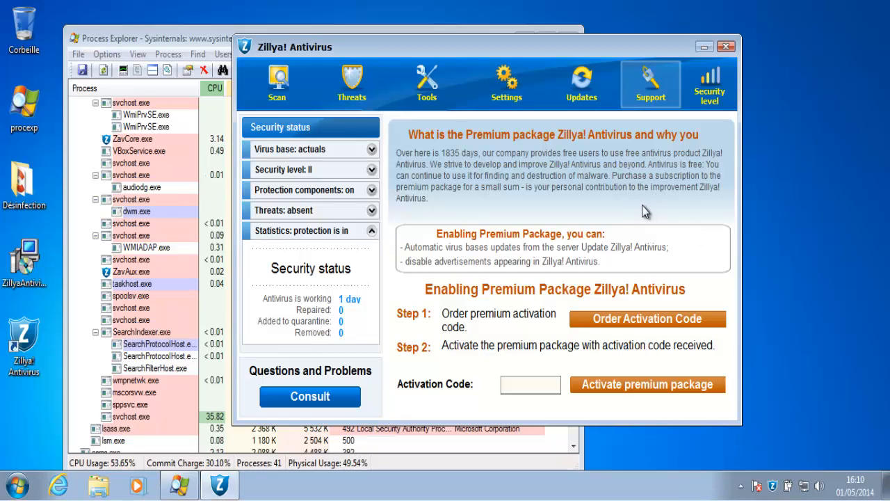
click(720, 96)
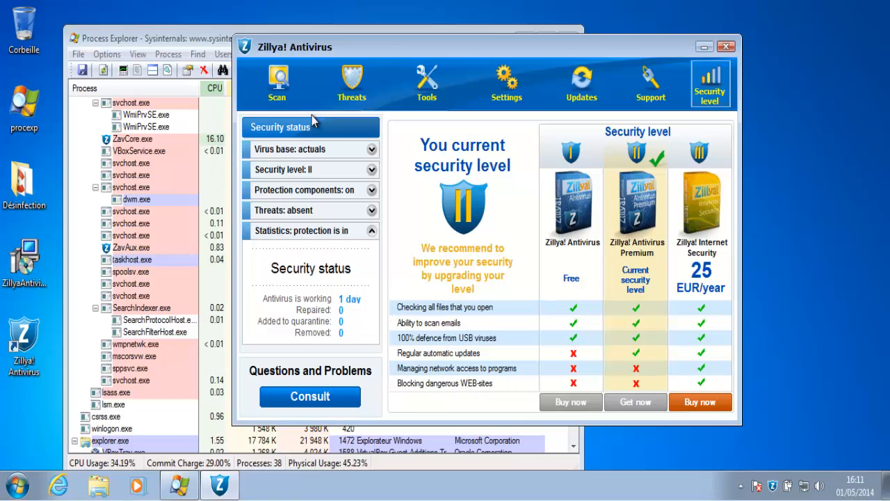
click(291, 91)
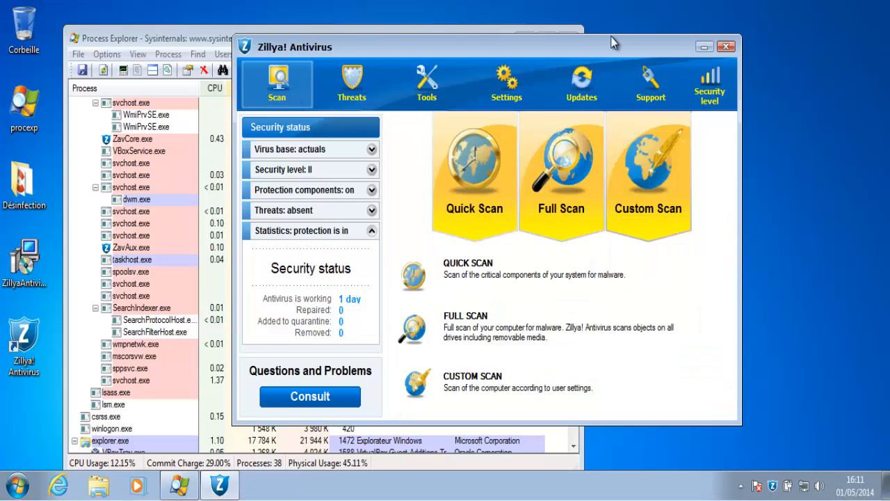
click(725, 48)
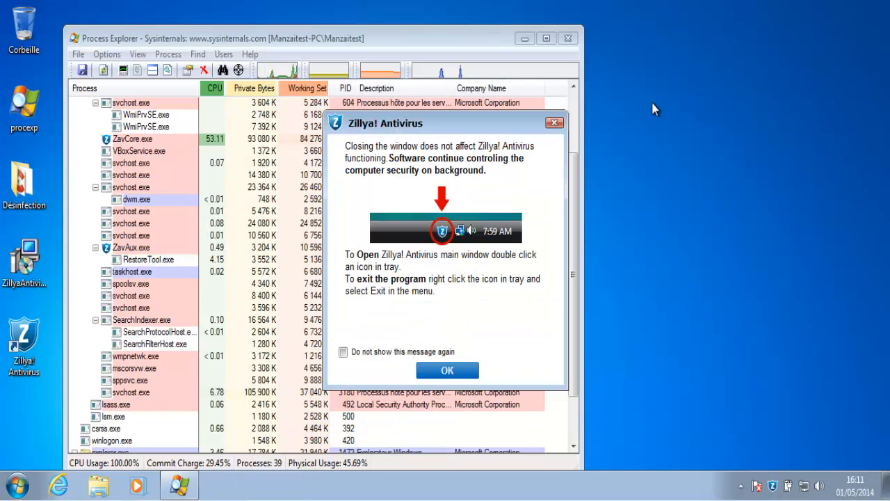
click(442, 371)
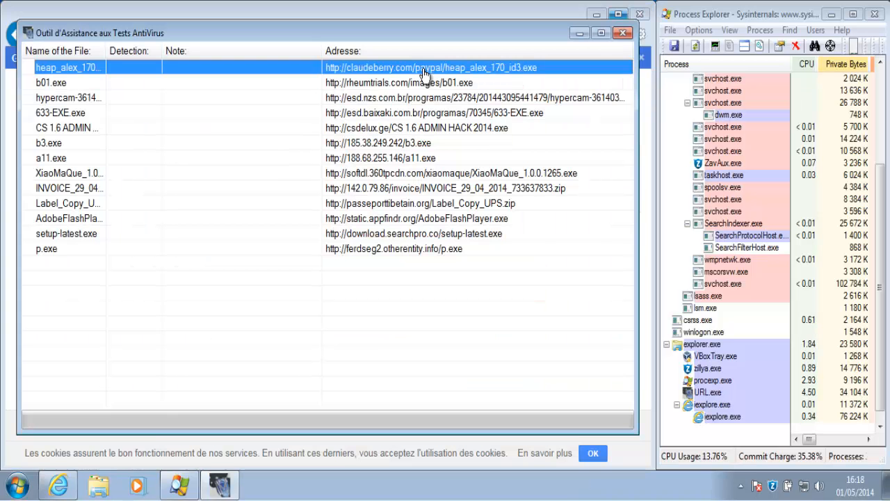
Download the heap_alex_170_id3.exe sample via 'Download - Télécharger' on its row
right_click(423, 69)
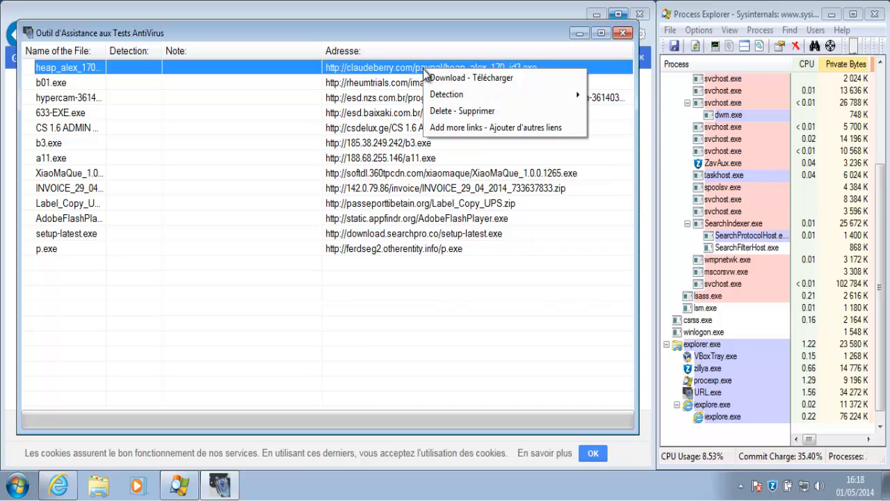
click(464, 78)
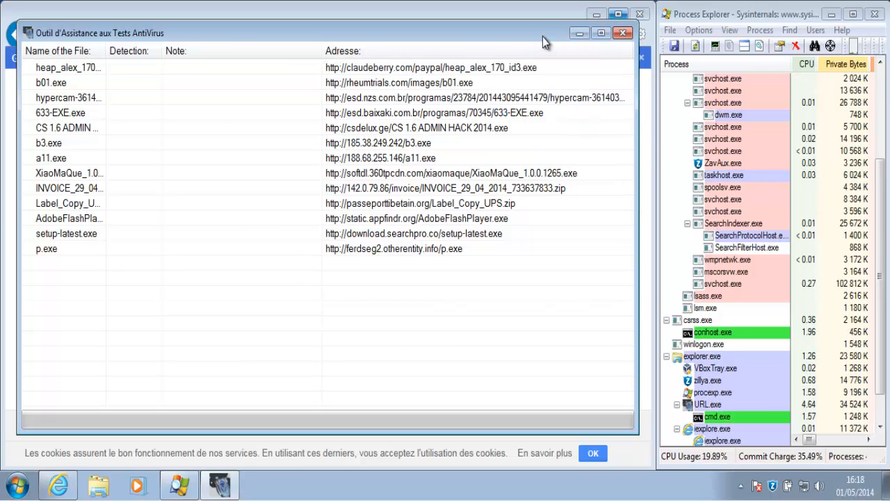
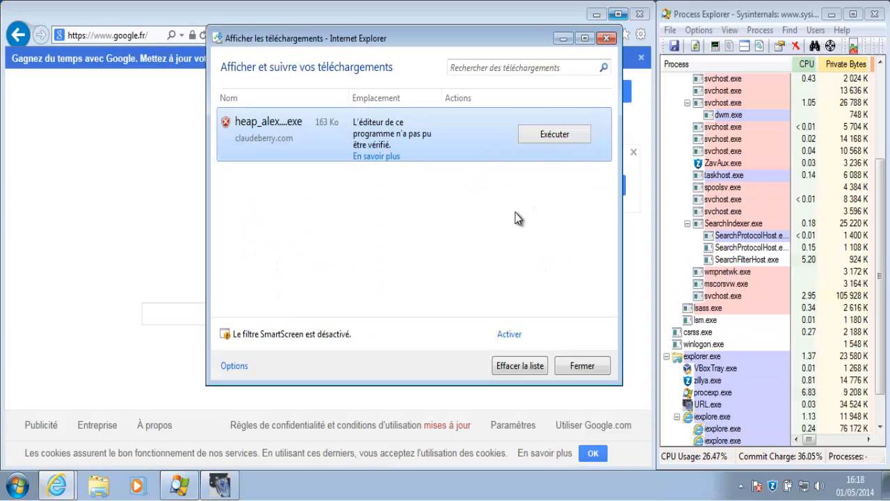
Run the downloaded heap_alex_170_id3.exe sample and check its launched process
click(555, 137)
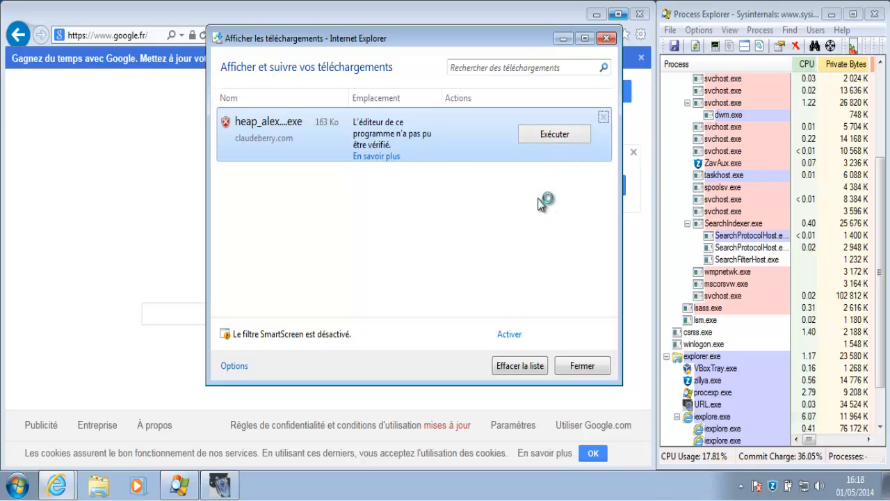
click(883, 414)
click(783, 405)
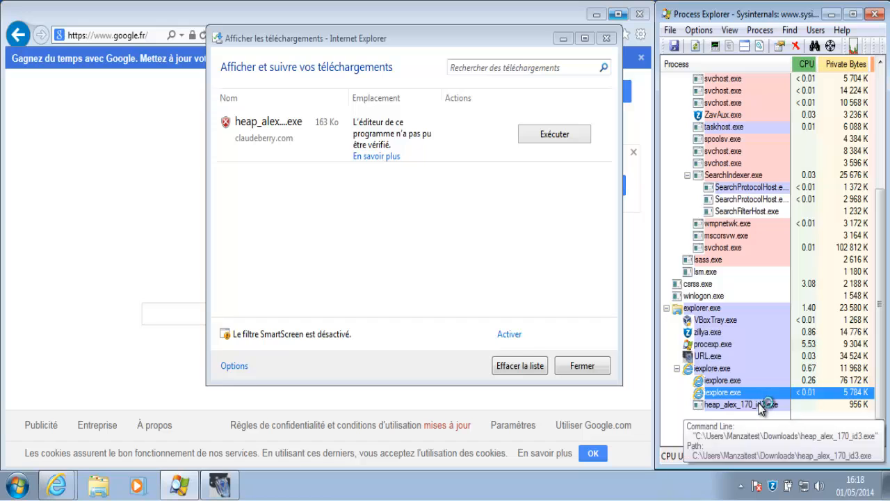
Mark heap_alex_170_id3.exe as undetected (No) in the test tool's list
click(221, 485)
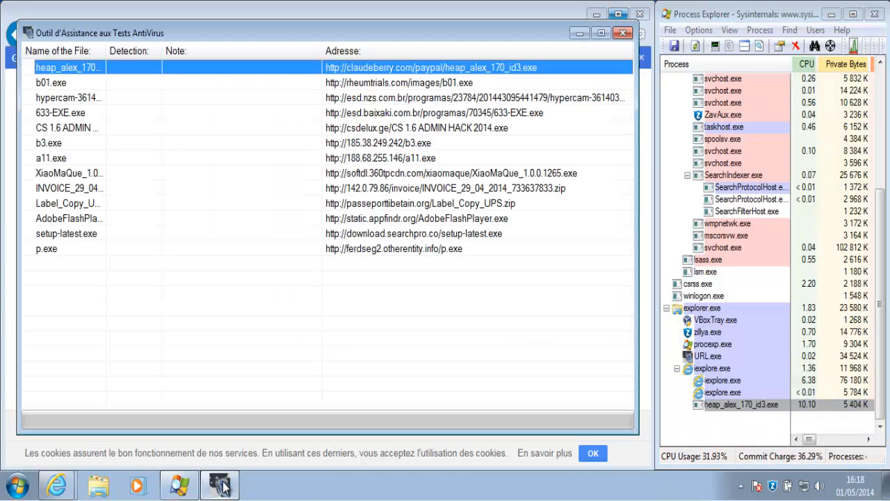
right_click(518, 69)
mouse_move(583, 95)
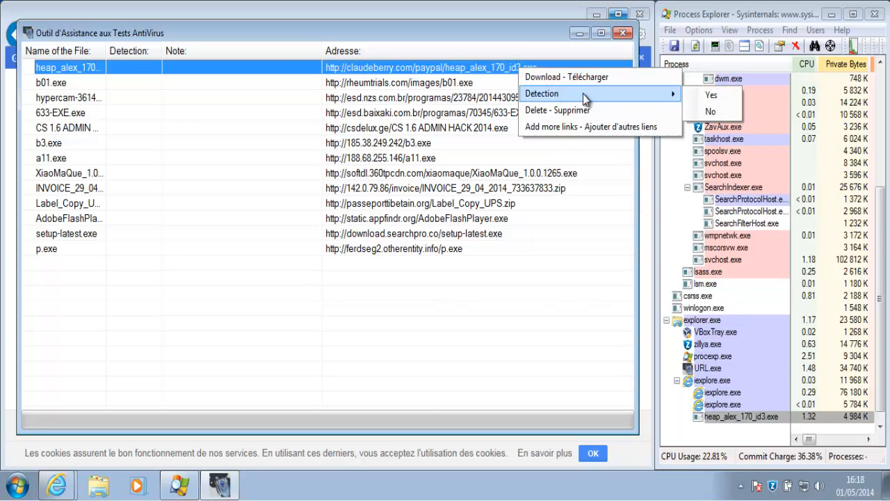
click(706, 111)
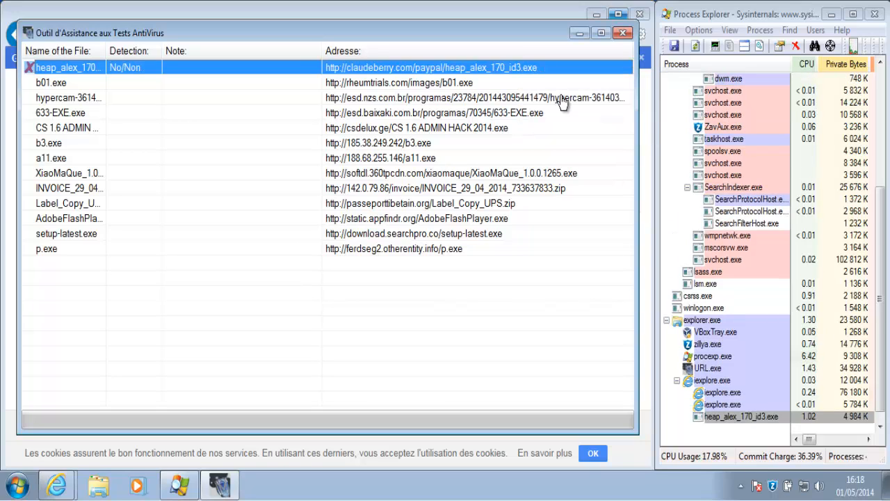
right_click(495, 89)
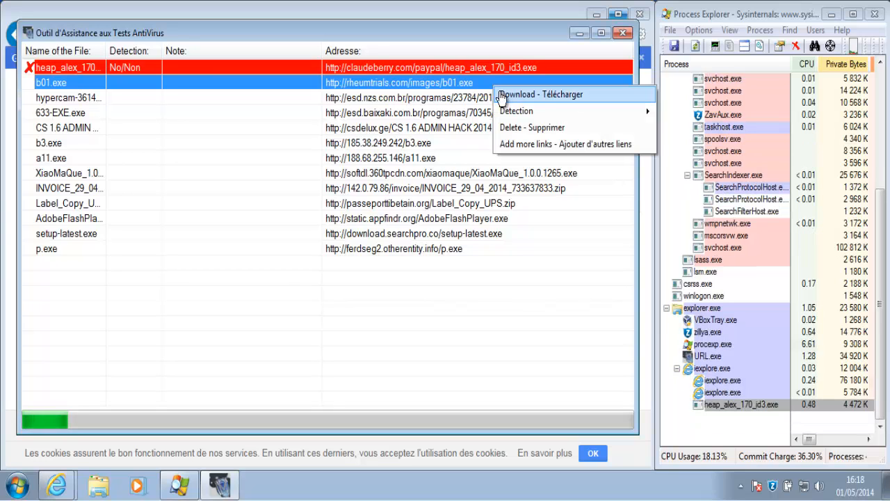
Download, save and run the b01.exe sample
click(501, 92)
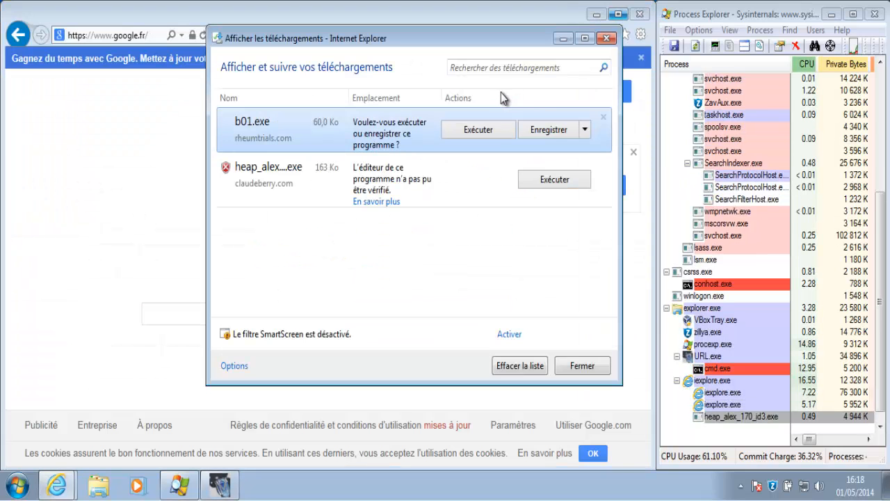
click(546, 129)
click(553, 134)
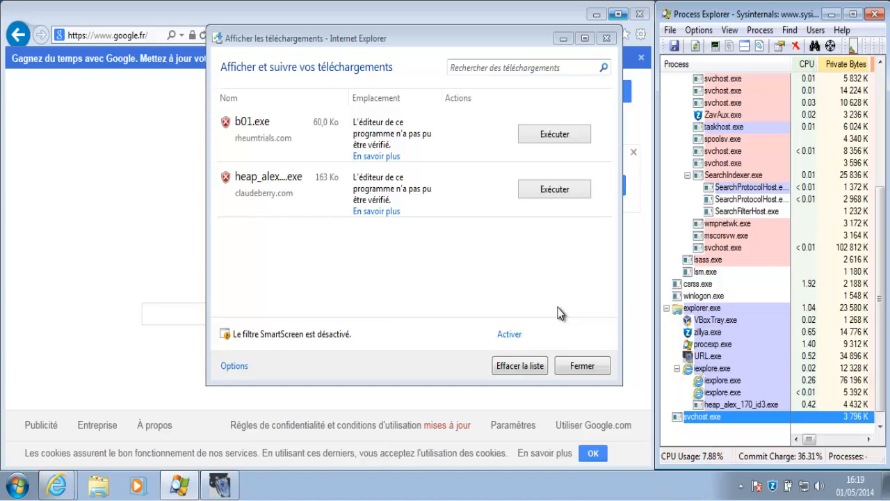
Record b01.exe as undetected (No) in the antivirus test tool
click(220, 485)
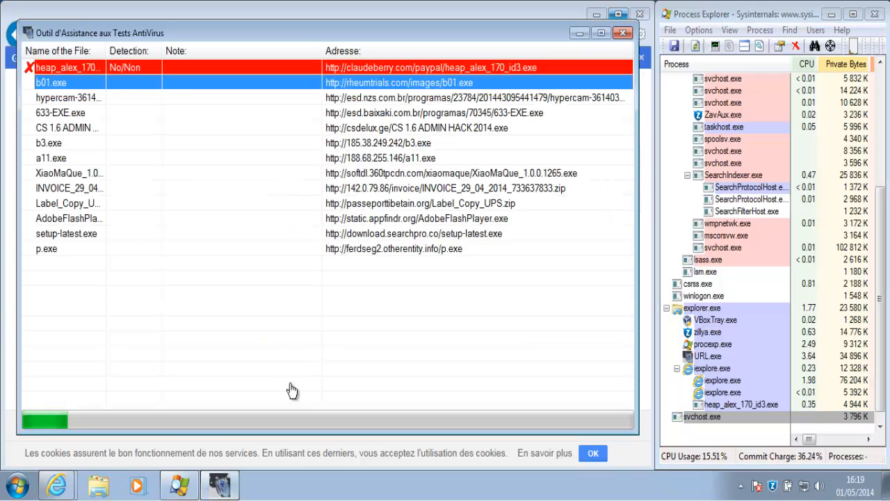
right_click(496, 85)
mouse_move(650, 108)
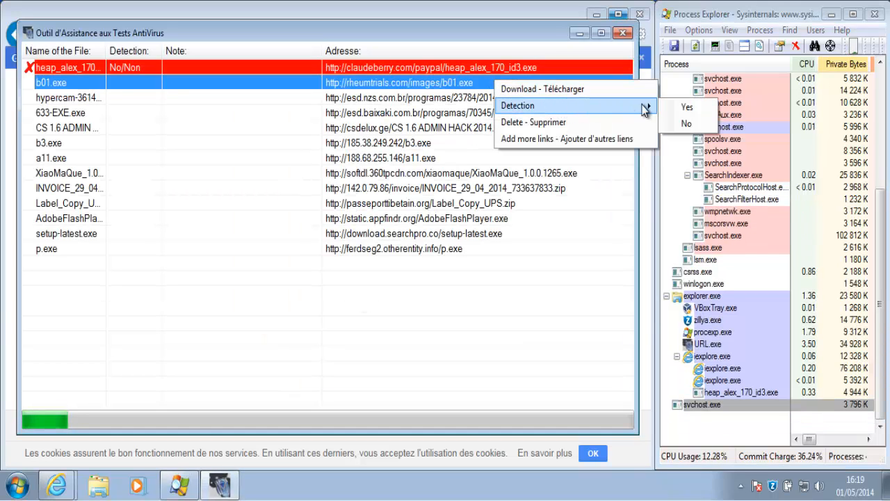
click(685, 124)
Download and save the hypercam sample
right_click(549, 104)
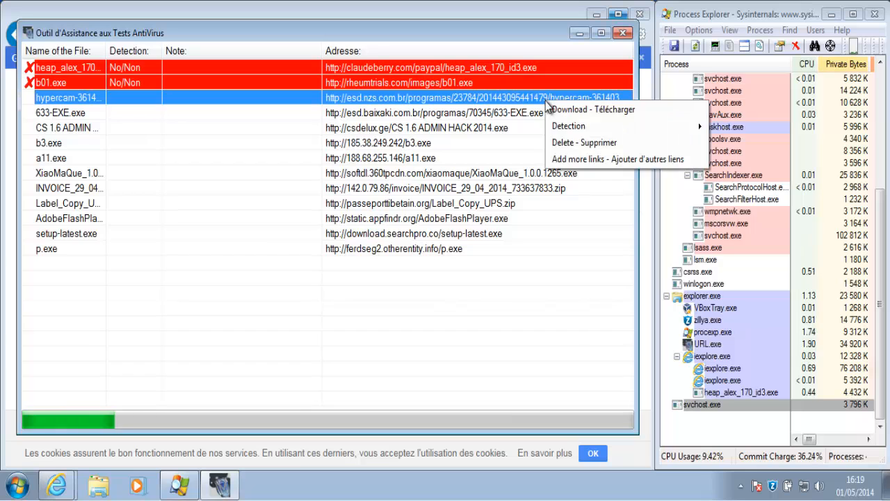
click(555, 110)
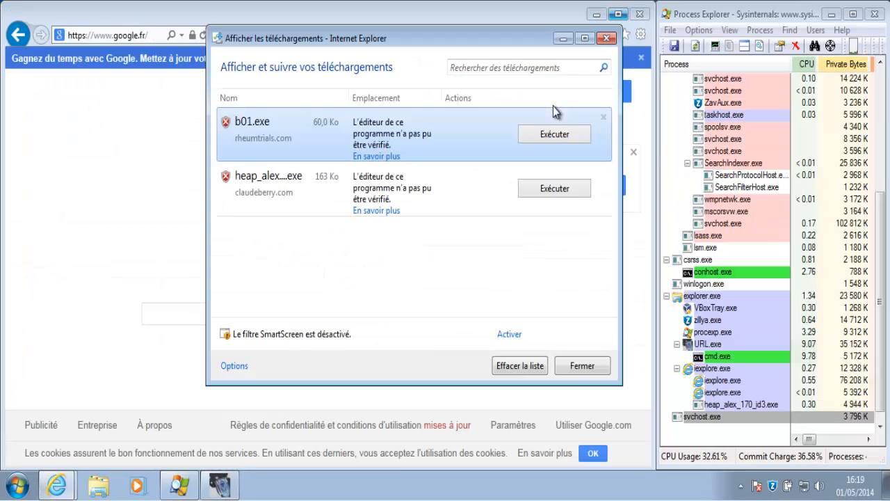
click(549, 130)
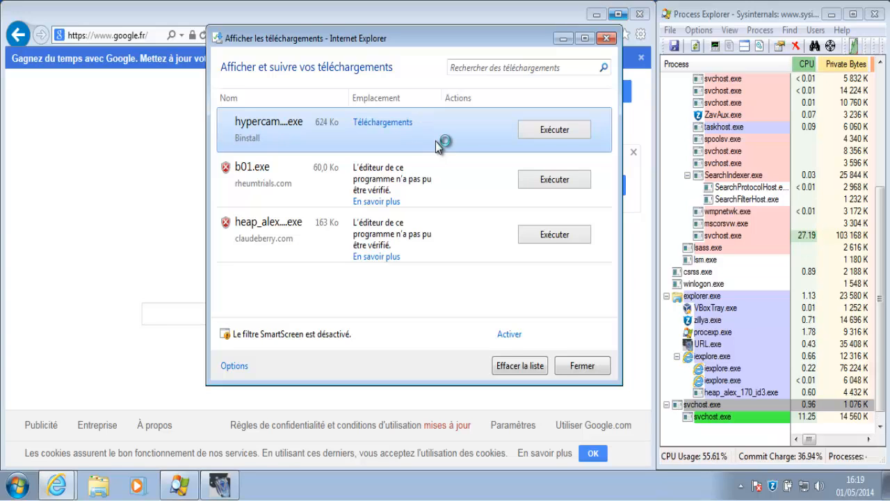
Run the hypercam installer, allow it to make changes, and advance to its download step
click(704, 416)
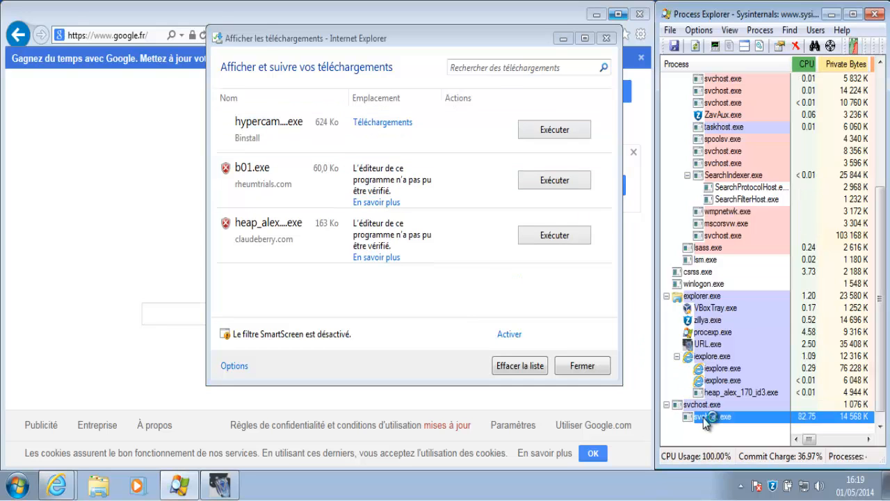
click(550, 133)
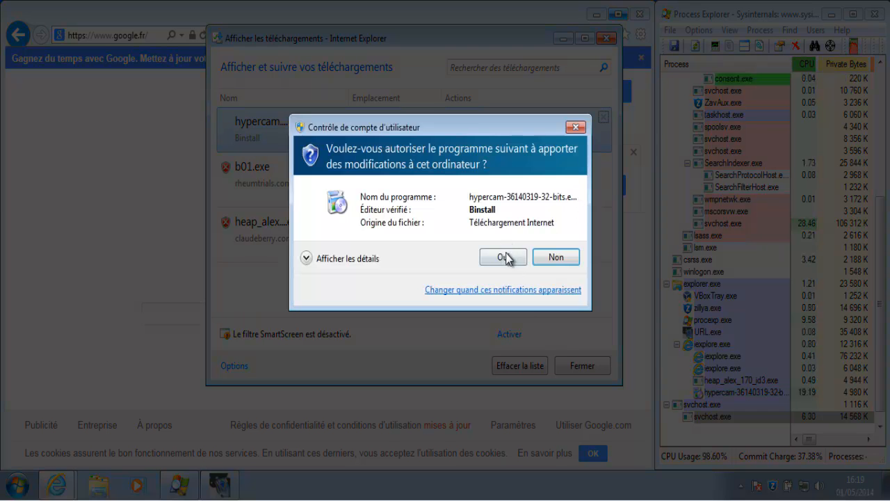
click(506, 253)
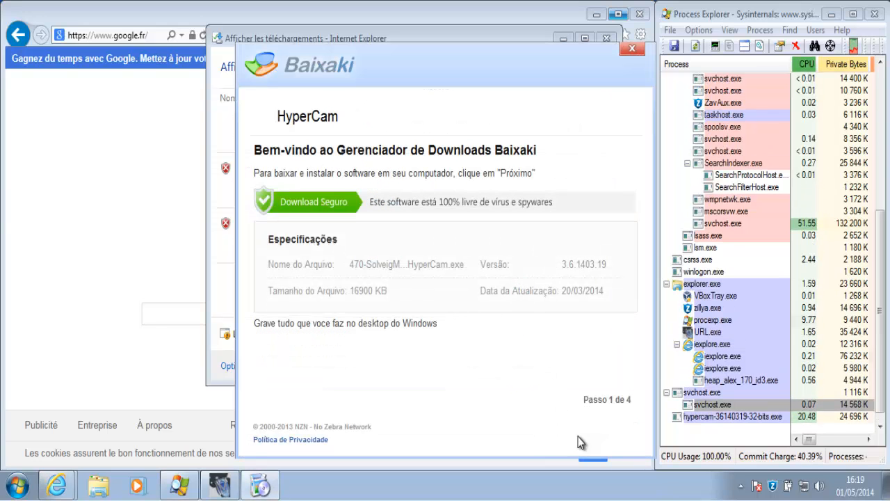
click(577, 436)
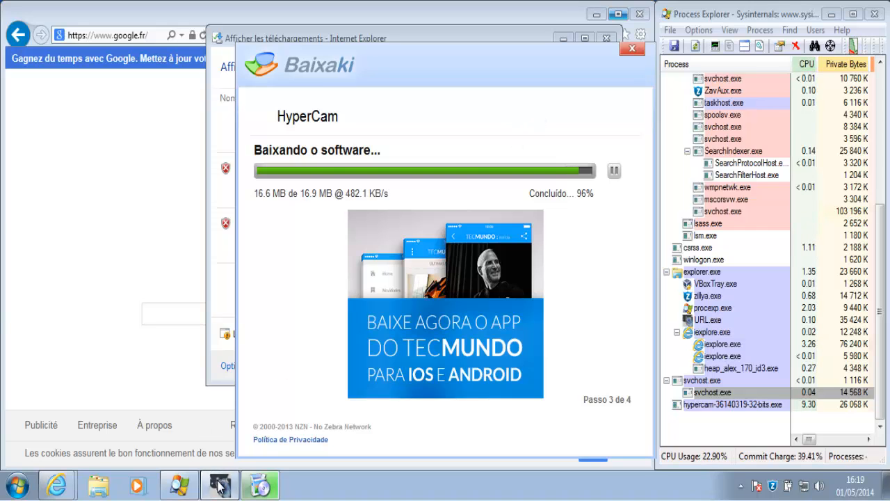
Mark the hypercam sample as undetected (No) in the test tool
click(219, 485)
right_click(508, 98)
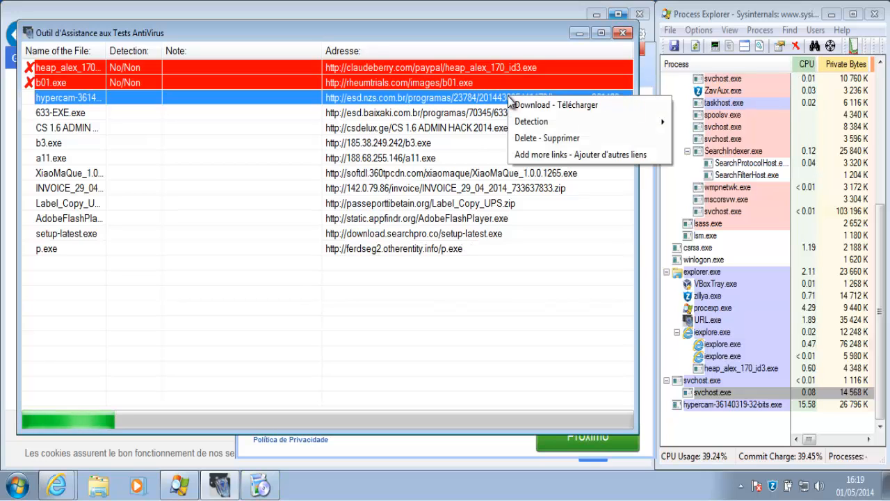
mouse_move(543, 121)
click(687, 138)
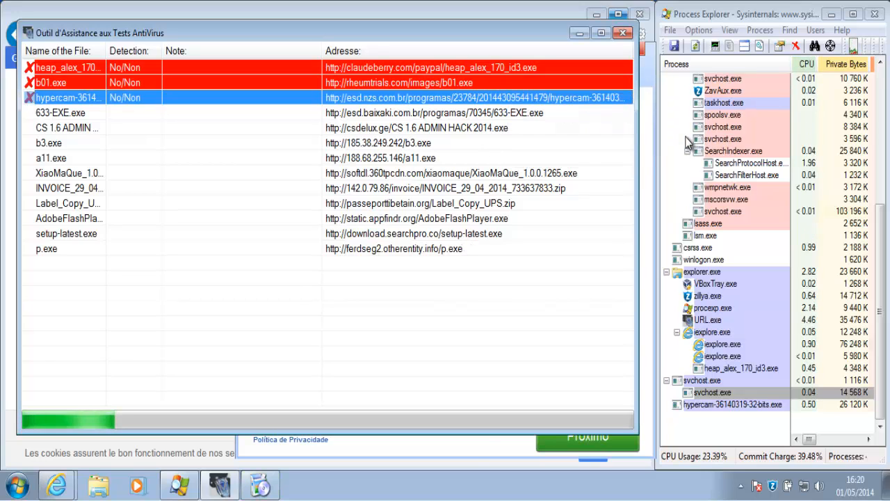
Advance the Baixaki installer to step 4 and launch the HyperCam installation with Instalar
click(478, 444)
click(585, 445)
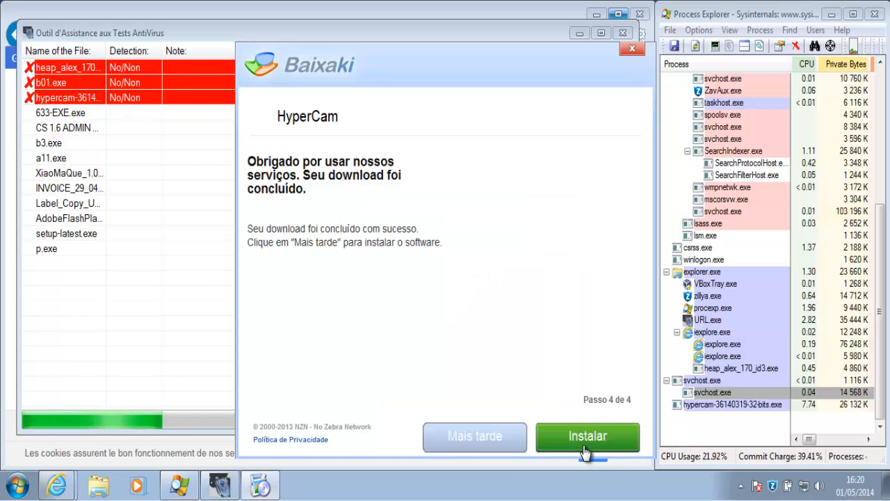
click(584, 446)
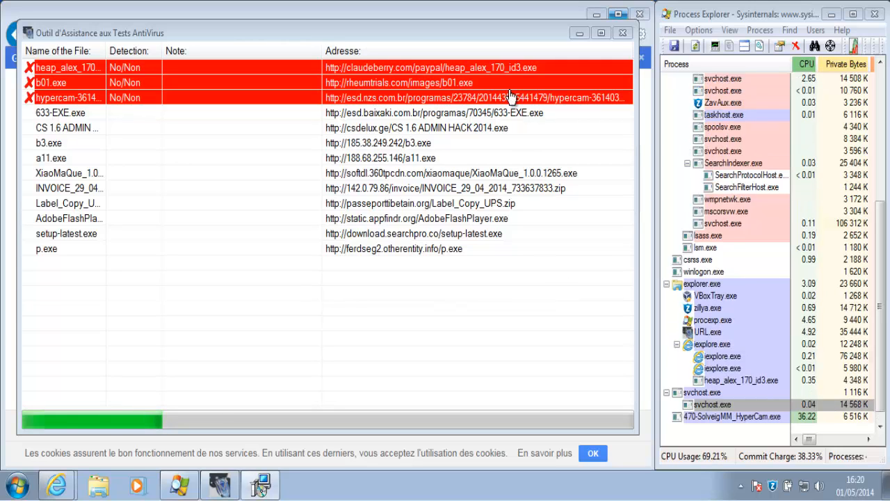
Download, save and run the 633-EXE.exe sample
right_click(515, 112)
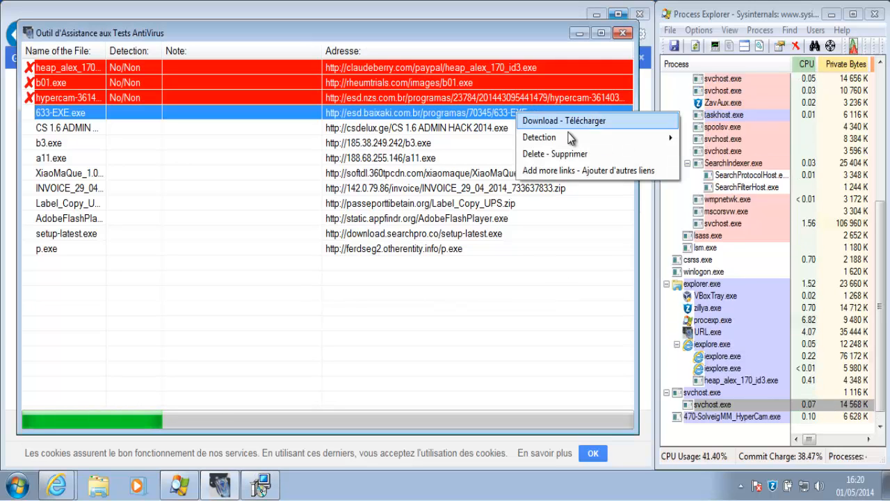
click(584, 122)
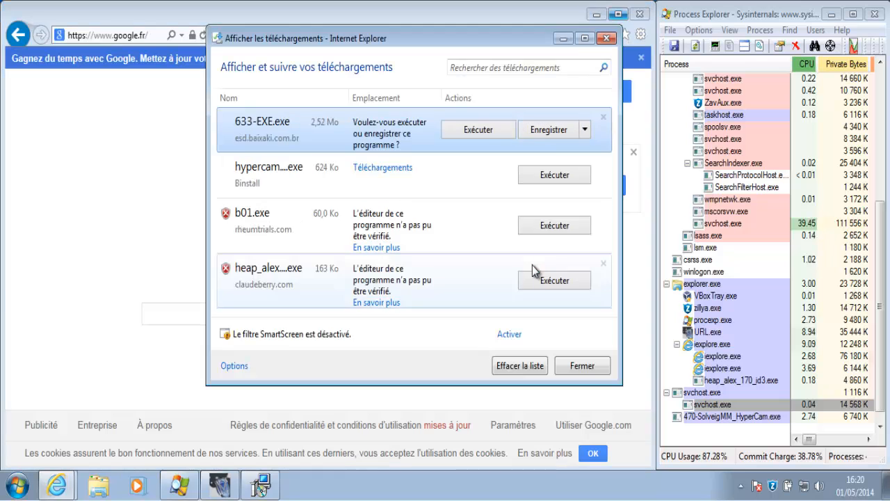
click(544, 133)
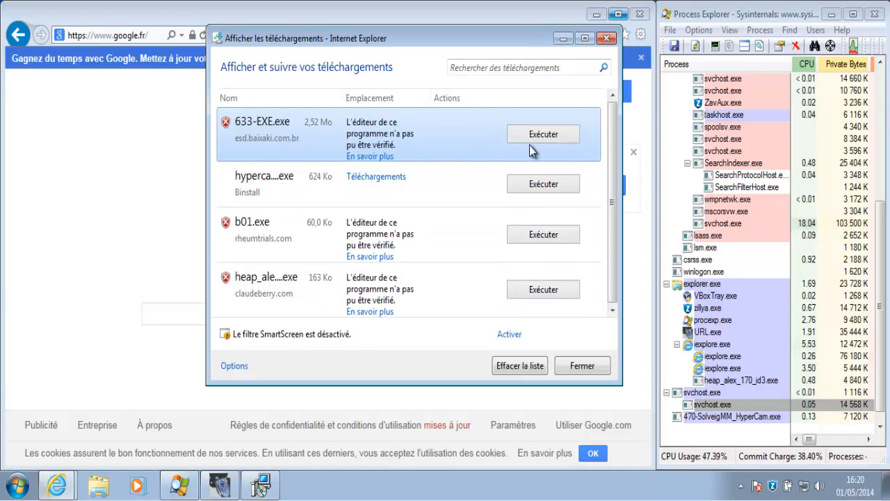
click(544, 134)
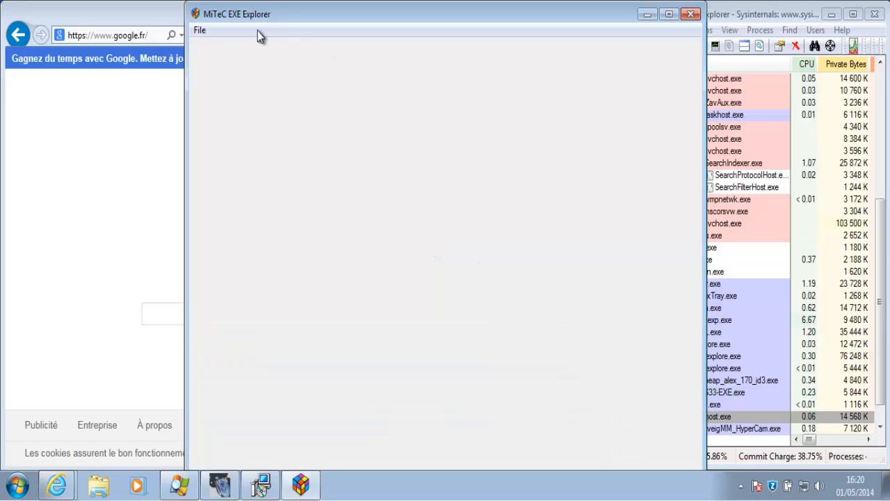
Close the MiTeC EXE Explorer window it launched and minimize the downloads list
click(199, 30)
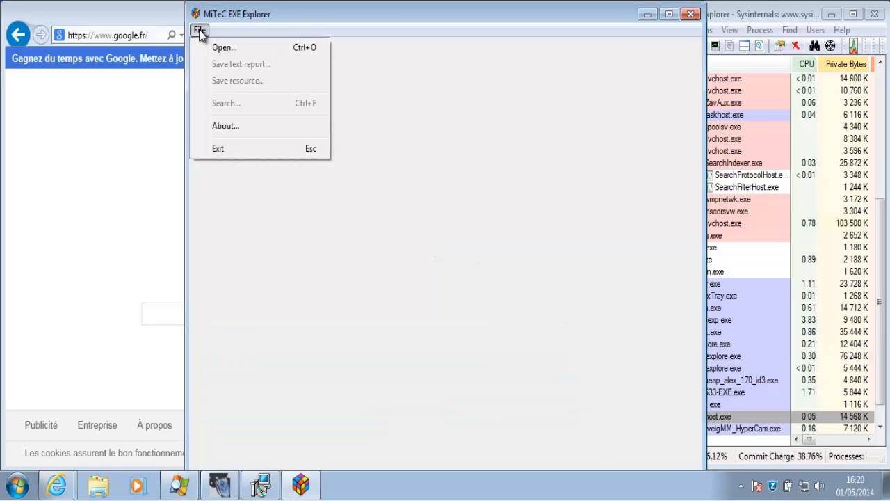
click(542, 165)
click(692, 14)
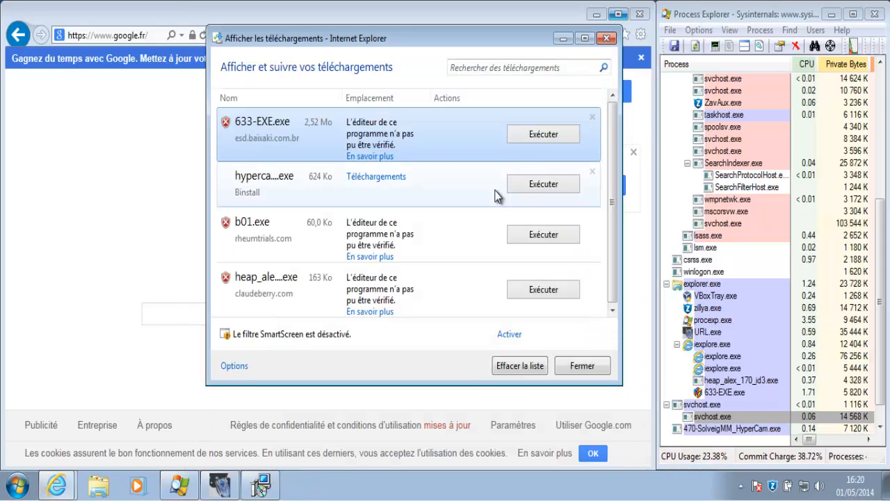
click(569, 40)
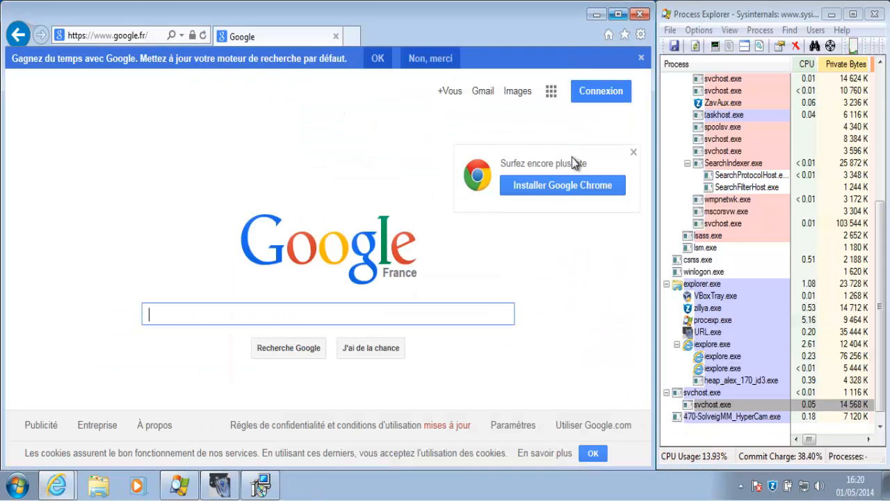
Cancel the HyperCam 3 setup and confirm aborting the installation
click(261, 486)
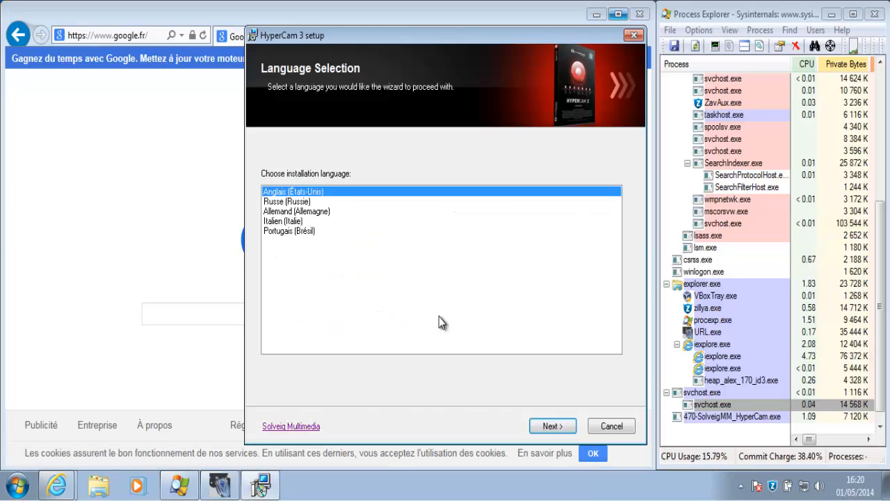
click(612, 426)
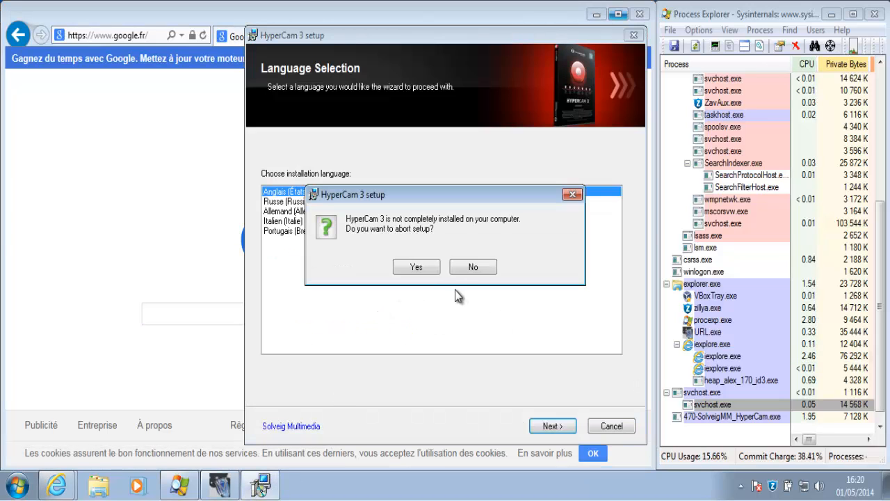
click(415, 268)
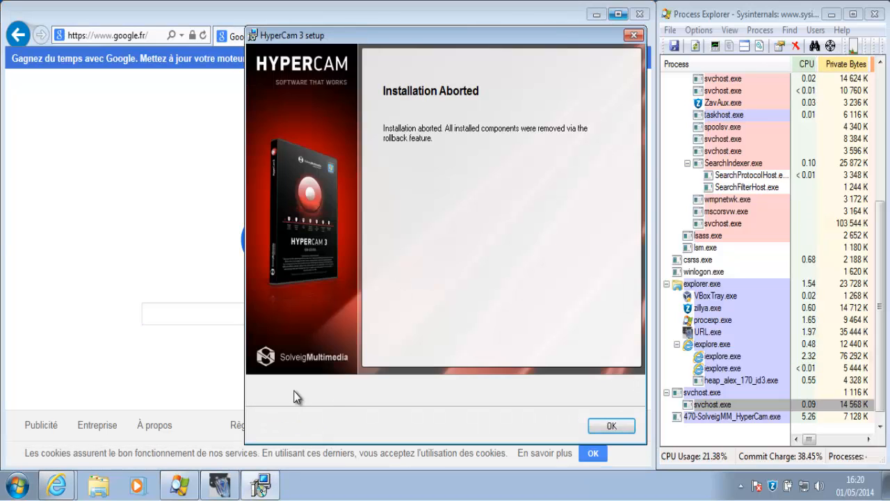
click(612, 426)
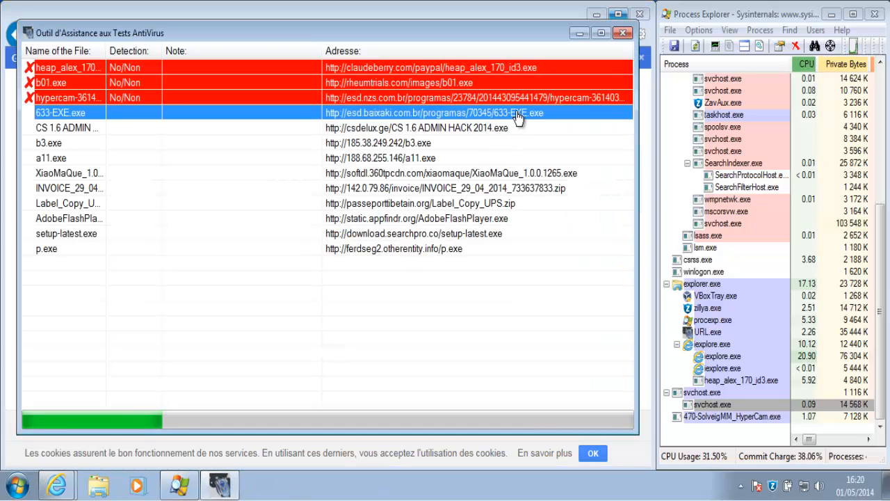
Mark 633-EXE.exe as undetected (No) and start downloading CS 1.6 ADMIN HACK 2014.exe
right_click(521, 112)
mouse_move(603, 143)
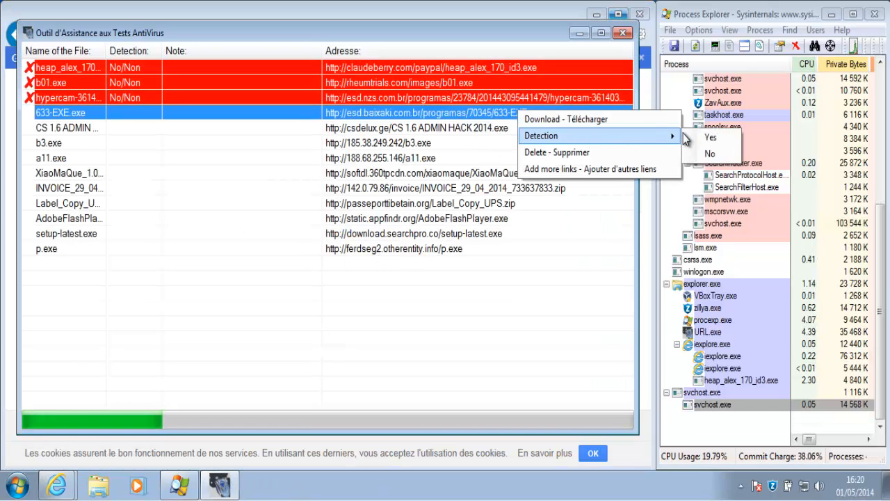
click(717, 153)
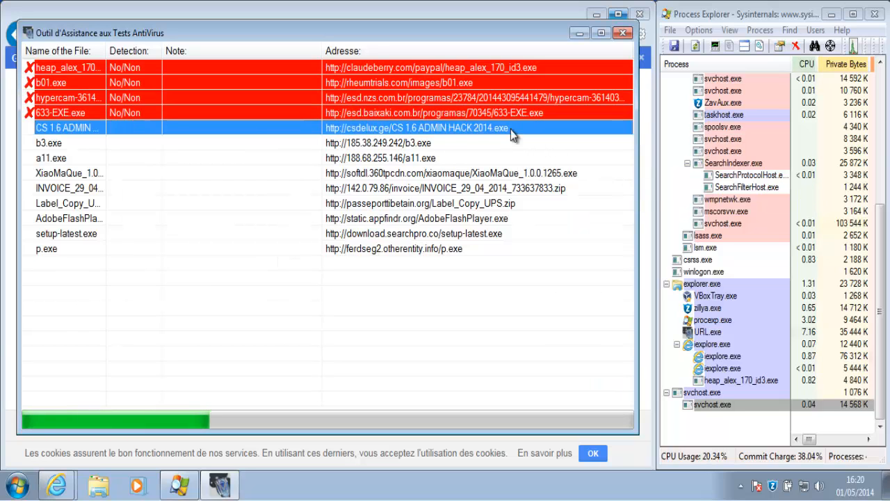
right_click(511, 129)
click(526, 138)
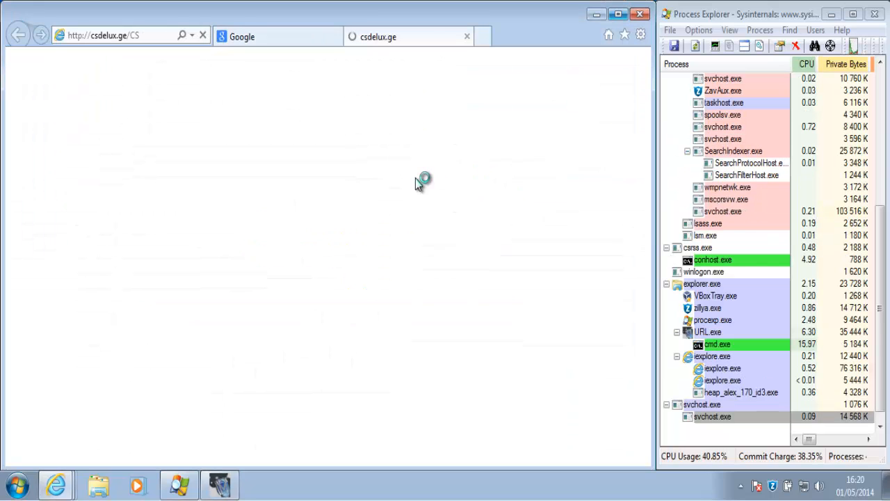
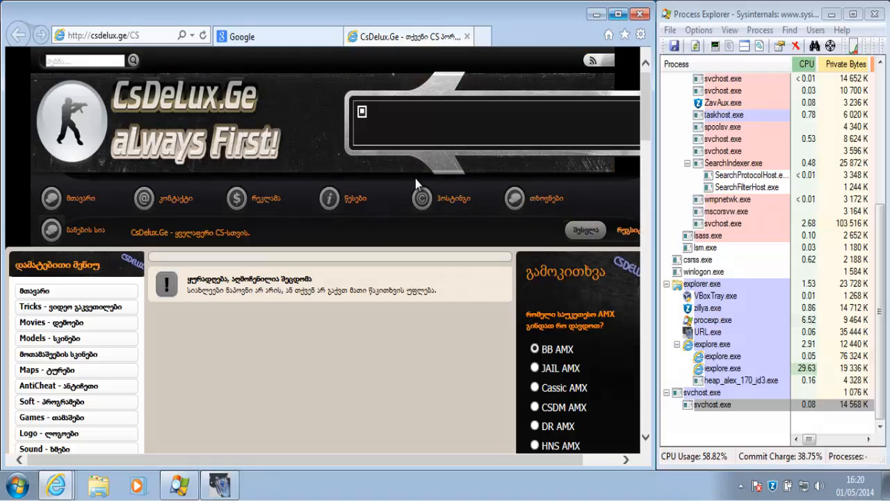
Delete the CS 1.6 ADMIN HACK 2014.exe sample from the test tool list and bring up b3.exe's options
click(221, 487)
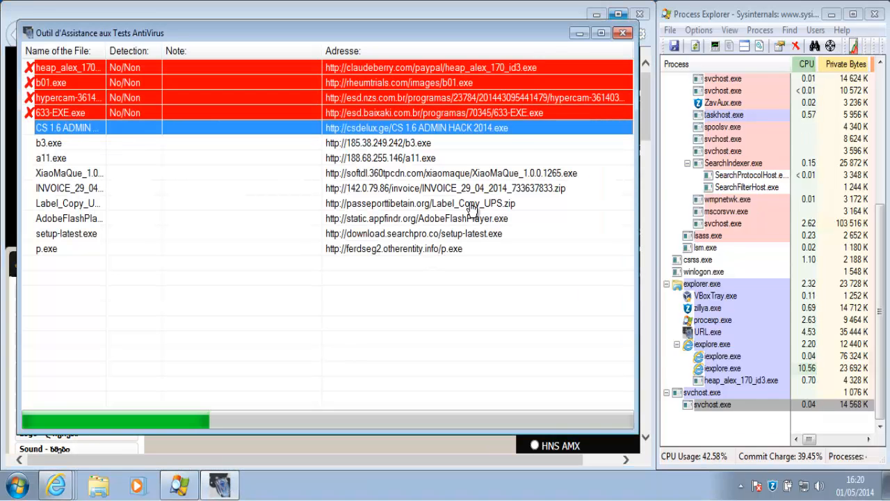
right_click(513, 131)
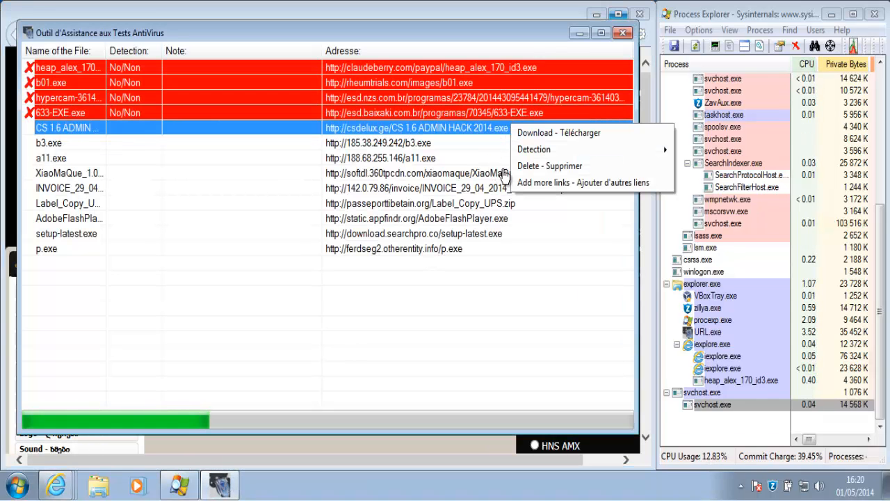
click(525, 166)
click(427, 129)
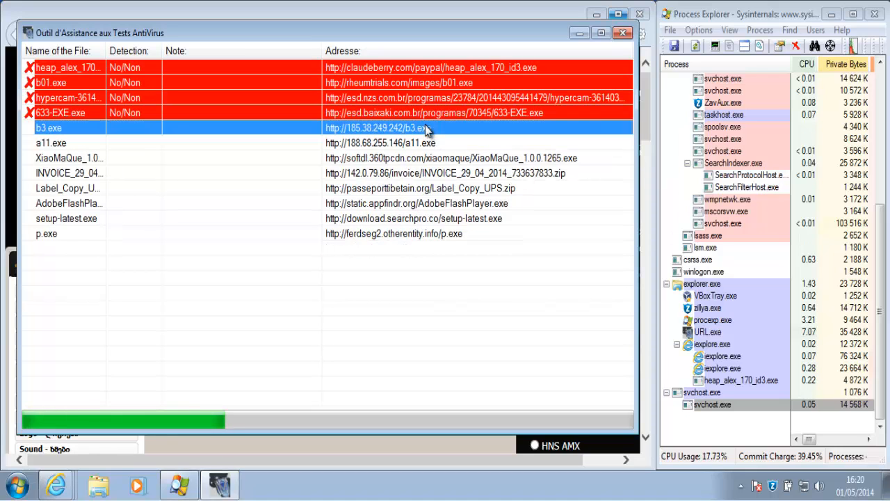
right_click(428, 129)
Download and save b3.exe, cancel the blocked copy, and dismiss Zillya's Trojan.HmBlocker.Win32.3851 alert
click(445, 134)
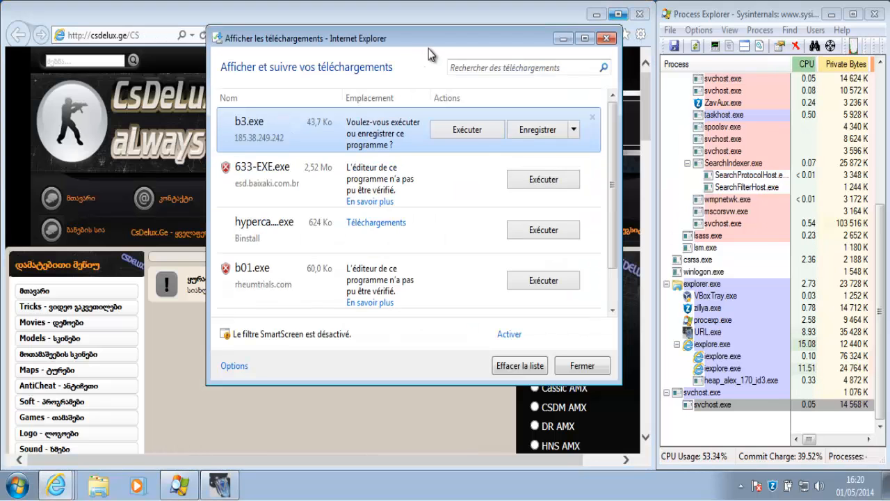
click(539, 136)
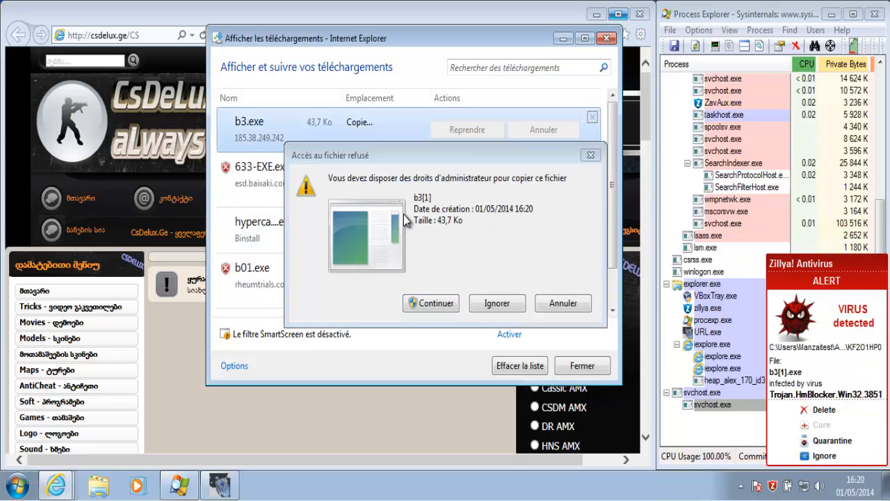
click(562, 303)
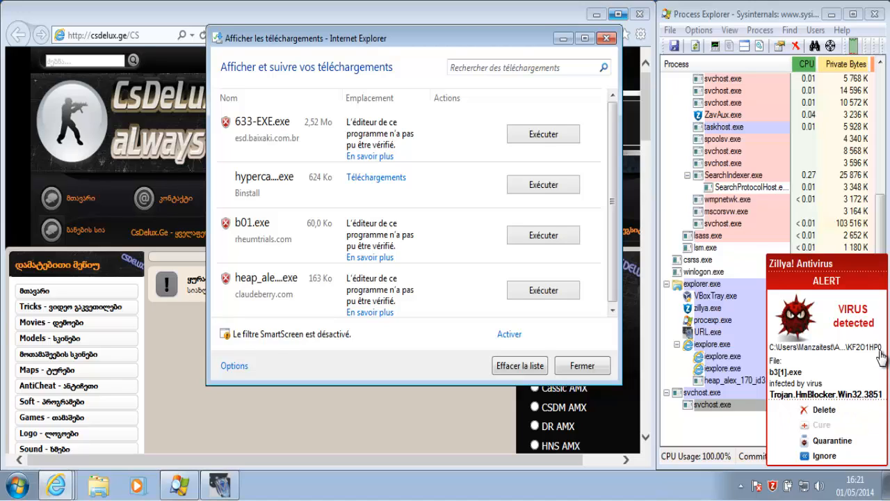
click(824, 456)
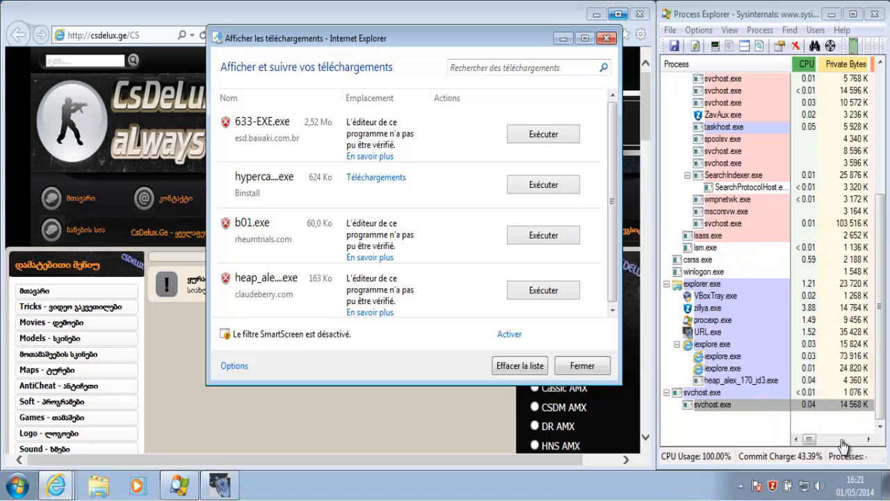
Check Zillya's Active threats page, close Zillya, and minimize the IE downloads window
double_click(773, 486)
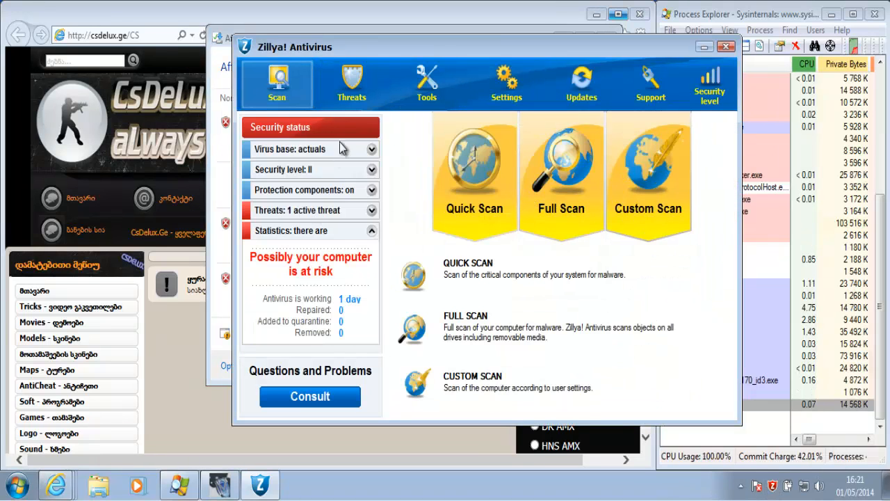
click(352, 84)
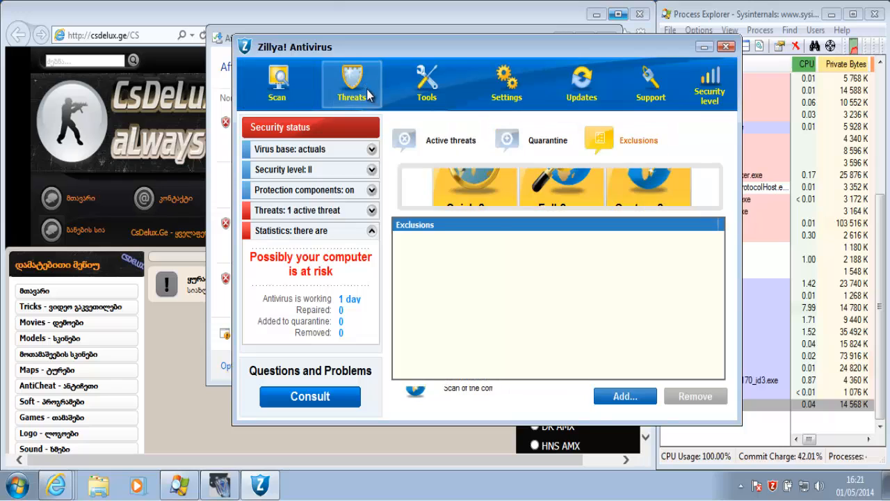
click(437, 141)
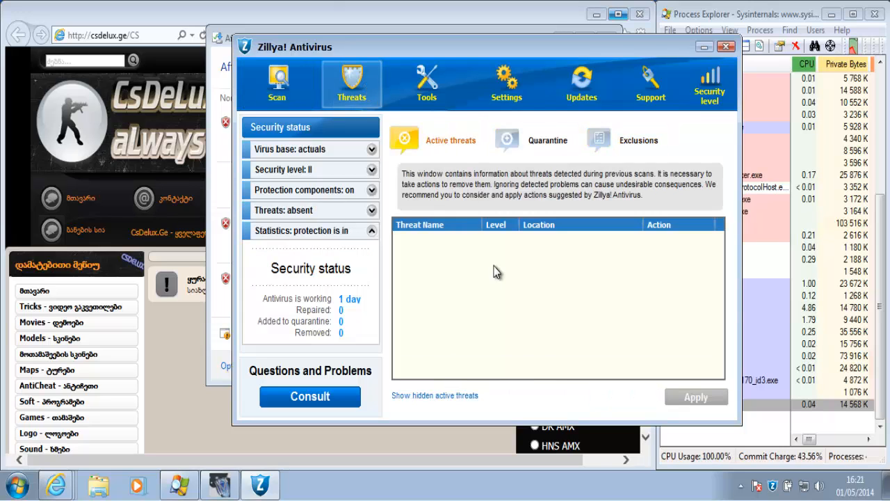
click(726, 46)
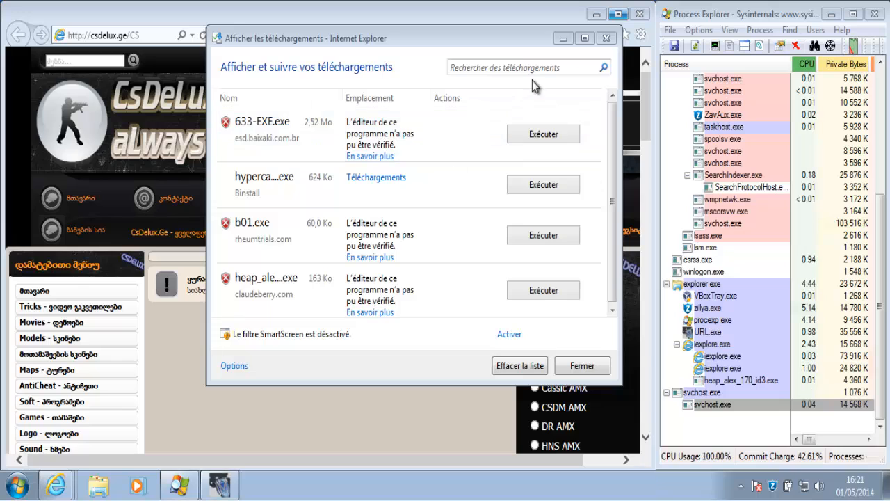
click(564, 38)
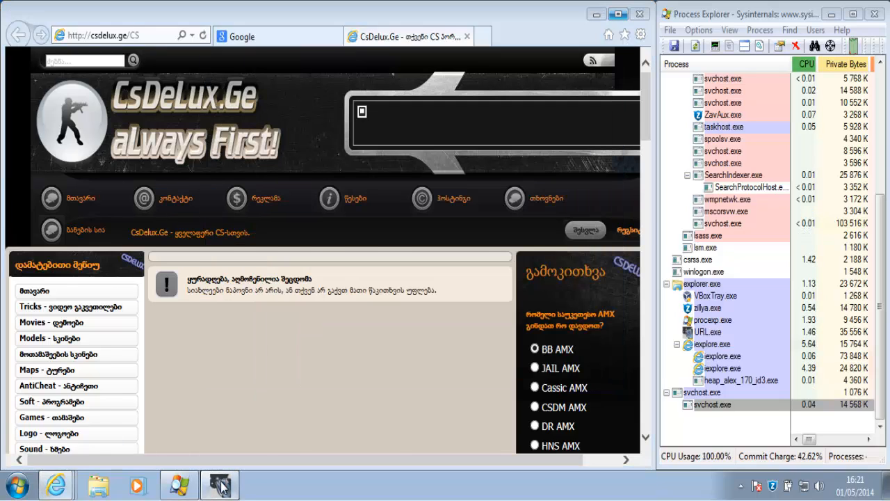
Mark b3.exe as detected (Yes) in the test tool and select a11.exe
click(219, 485)
right_click(510, 126)
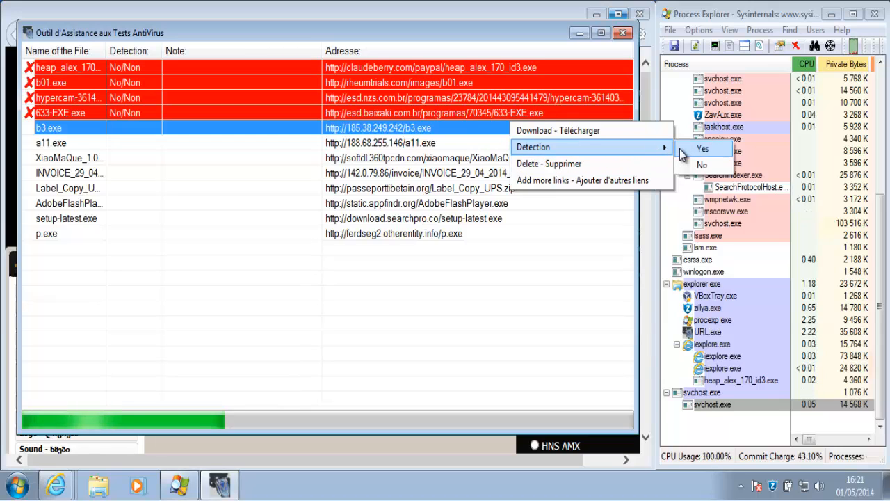
click(680, 149)
click(507, 145)
Try downloading and saving a11.exe, retry the failed download, then close the notification bar
right_click(505, 144)
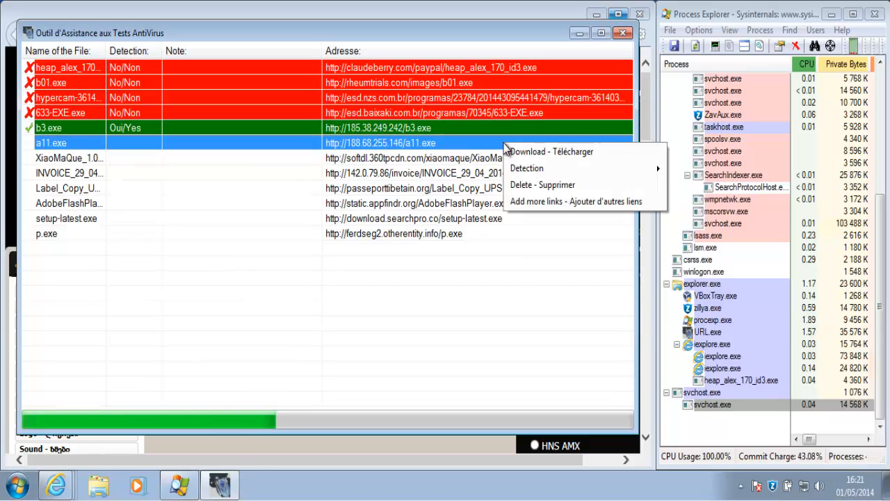
click(516, 155)
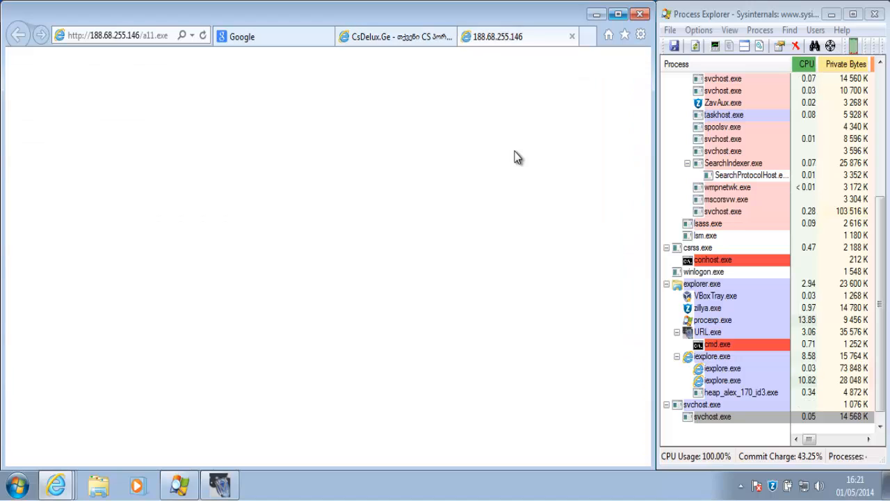
click(463, 449)
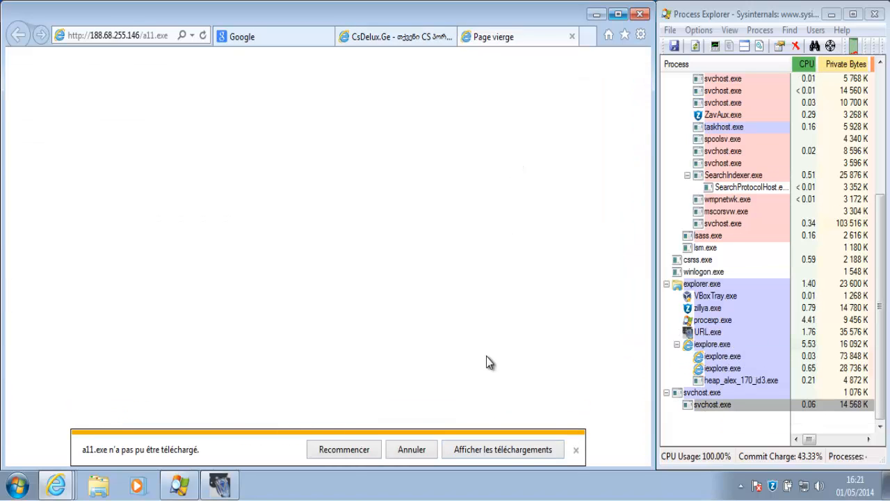
click(340, 451)
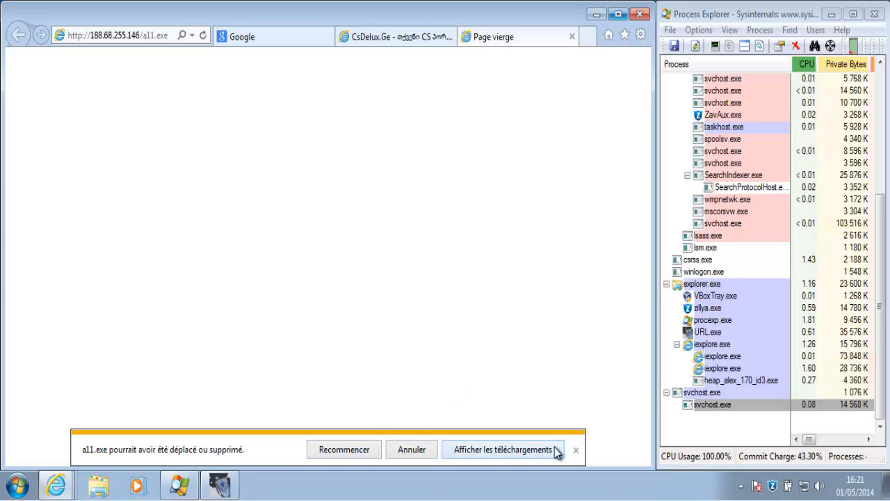
click(576, 452)
Mark a11.exe as detected (Yes) in the test tool
click(219, 485)
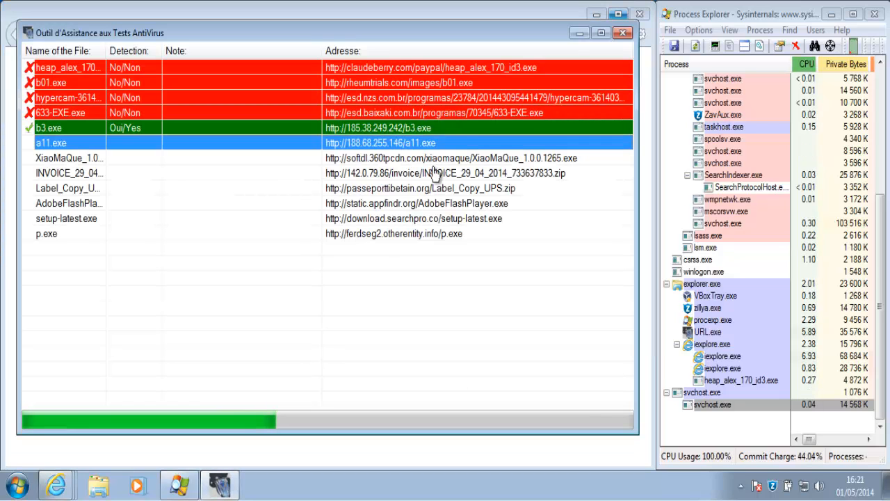
right_click(462, 143)
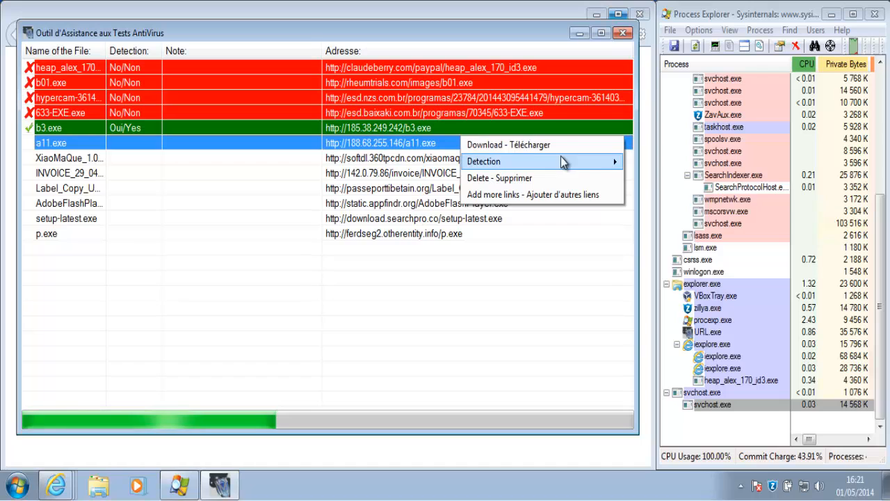
mouse_move(512, 162)
click(635, 163)
Start saving the XiaoMaQue sample in Internet Explorer, then cancel the download
right_click(517, 159)
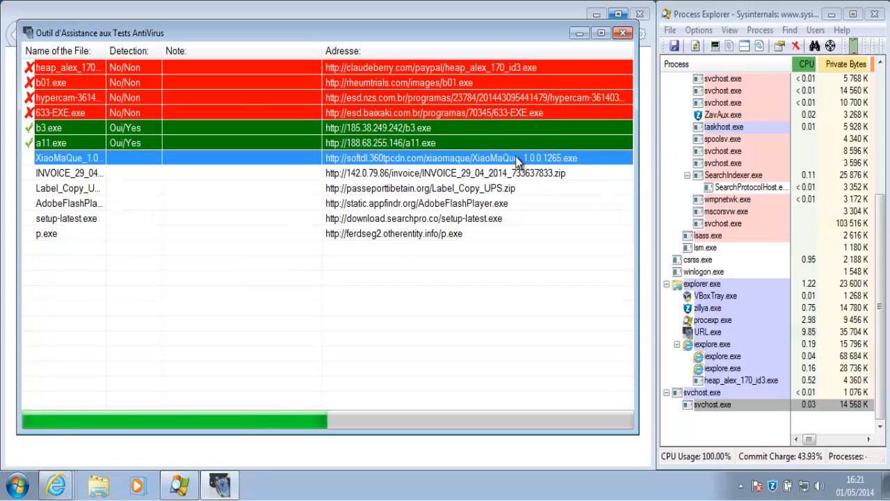
click(529, 164)
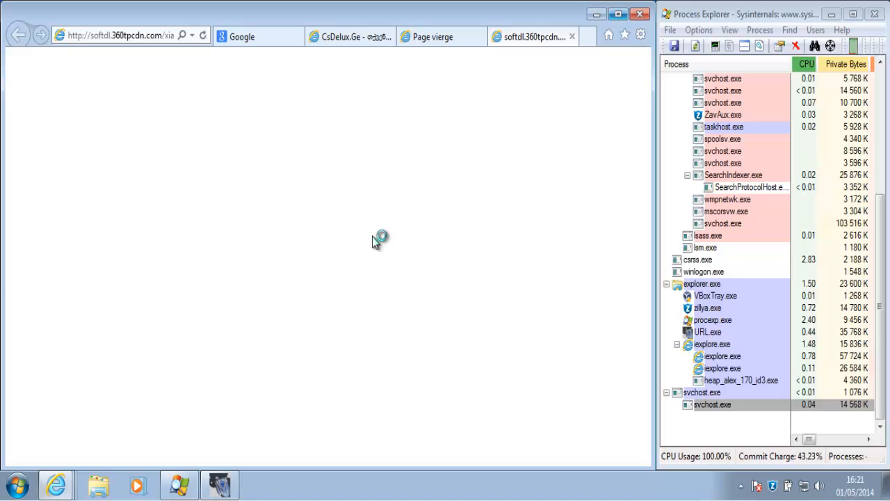
click(533, 130)
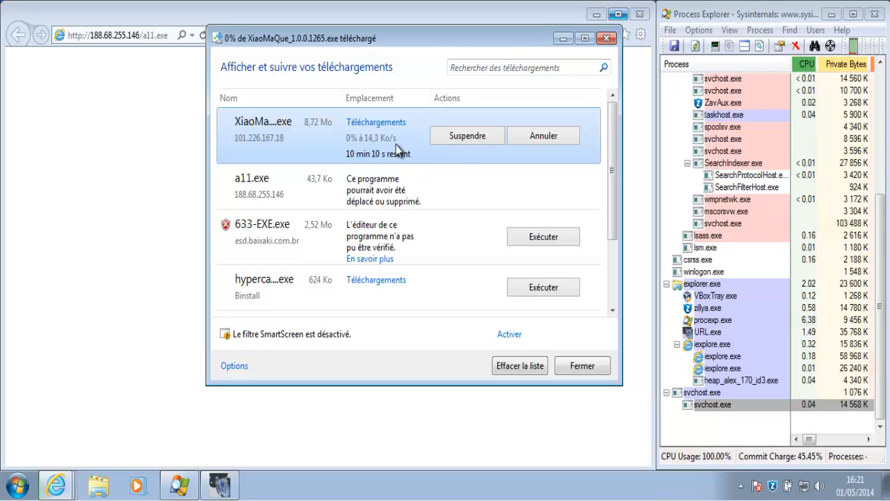
click(535, 139)
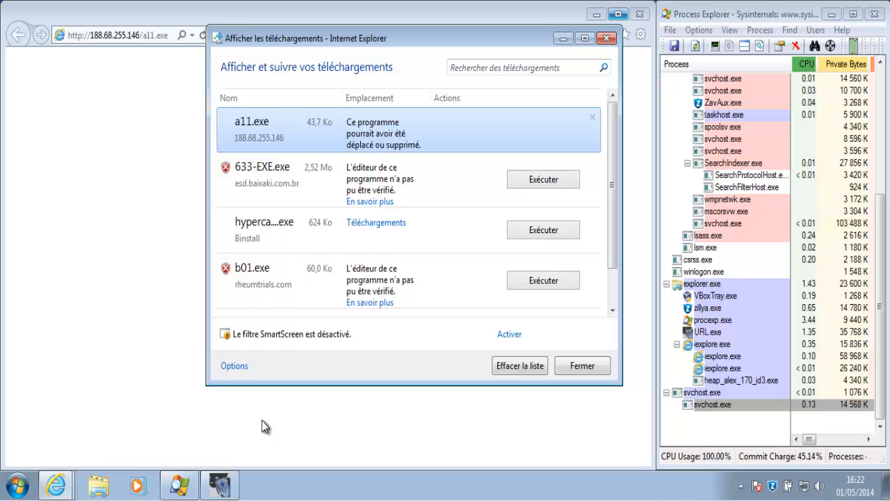
Delete XiaoMaQue from the test tool's sample list and bring up the INVOICE sample's options
click(221, 487)
right_click(471, 158)
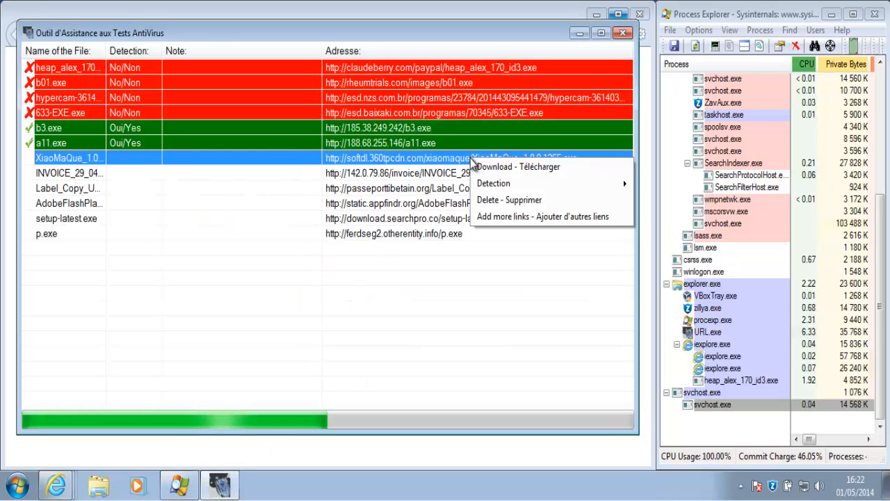
click(493, 199)
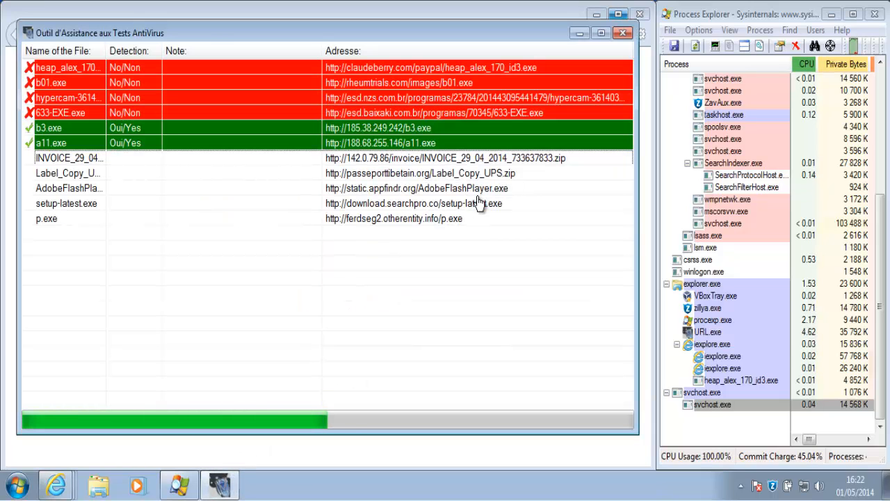
right_click(484, 161)
Download, save and open the INVOICE_29_04_2014_733637833.zip sample
click(495, 167)
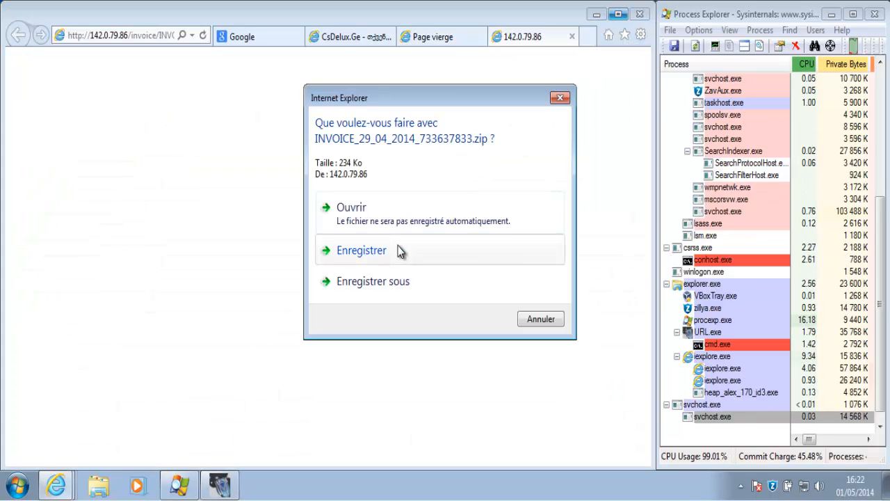
click(400, 253)
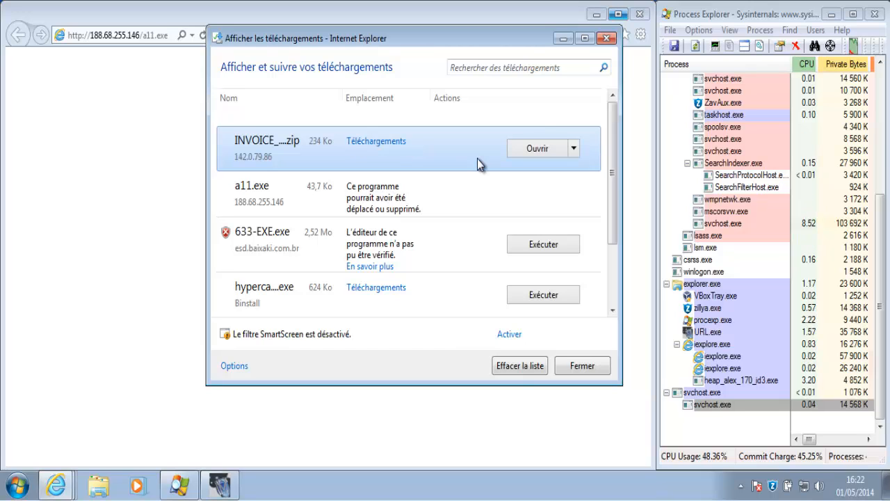
click(533, 149)
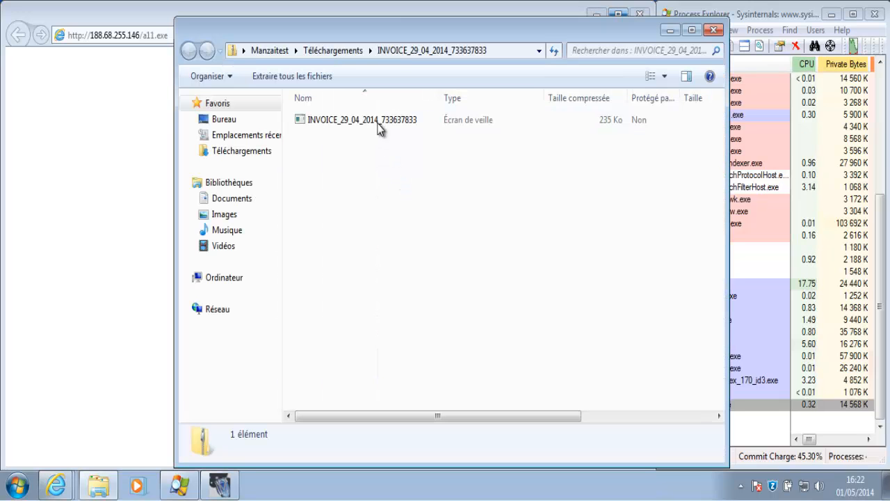
Run the INVOICE screensaver file despite the unverified-publisher warning, then close the zip folder
click(377, 121)
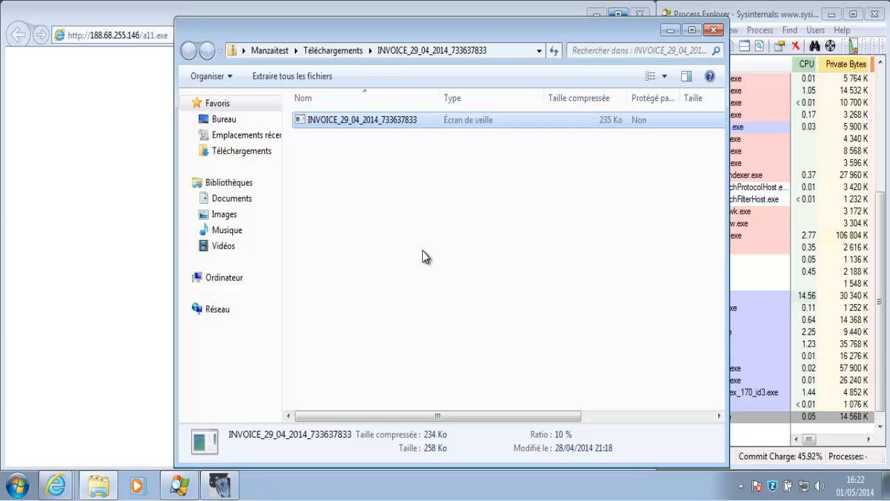
double_click(594, 121)
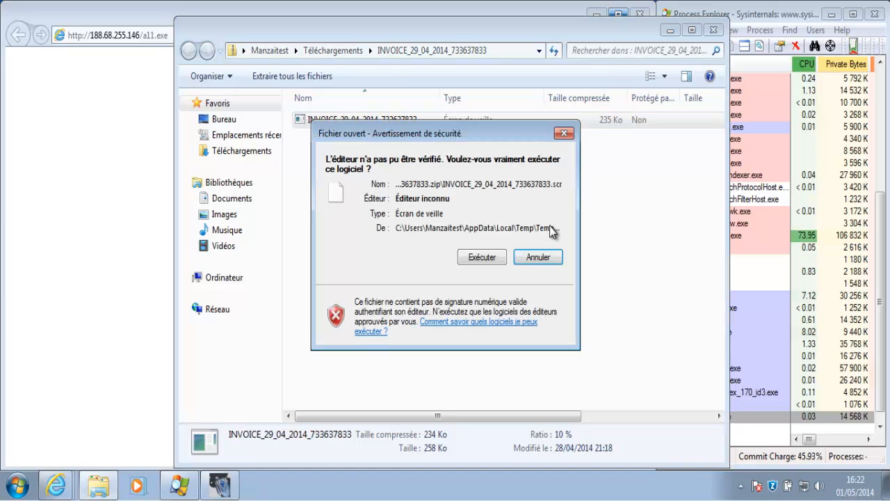
click(482, 257)
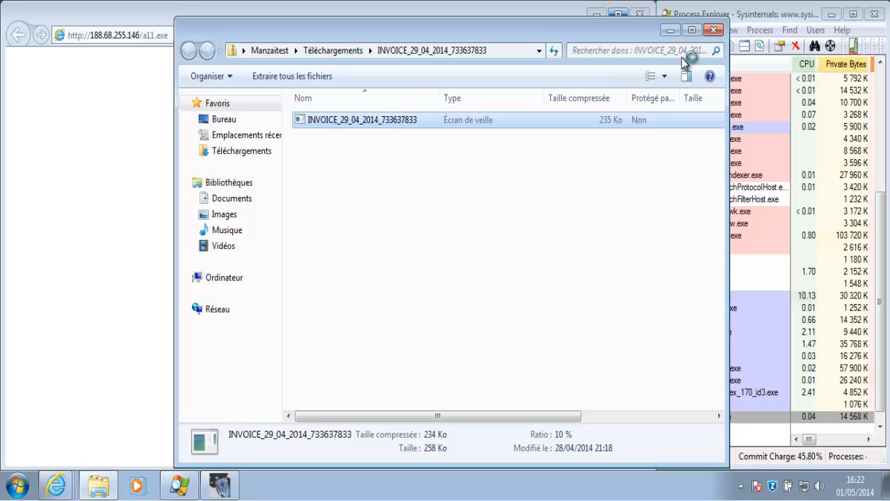
click(715, 30)
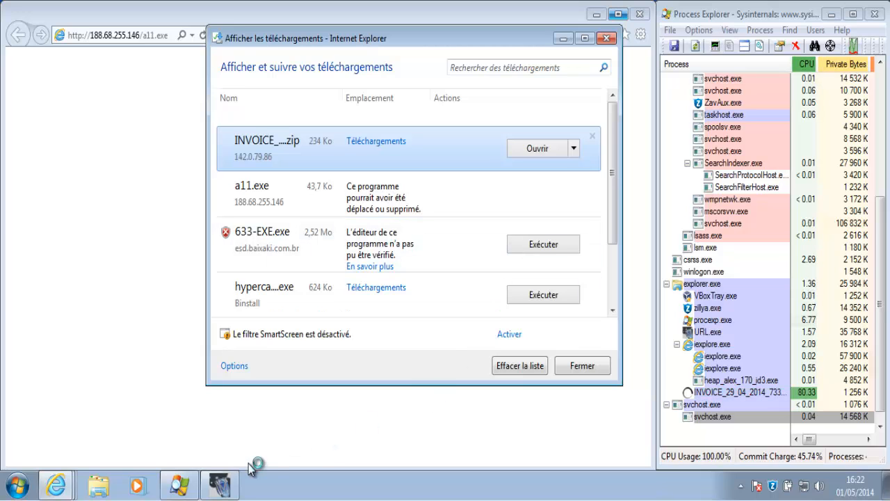
Mark the INVOICE sample as not detected (No) in the test tool
click(222, 487)
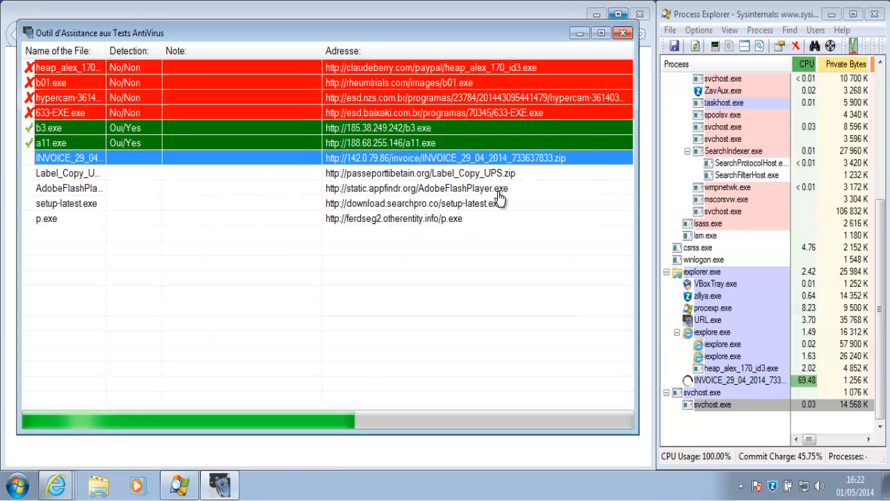
right_click(537, 160)
mouse_move(603, 191)
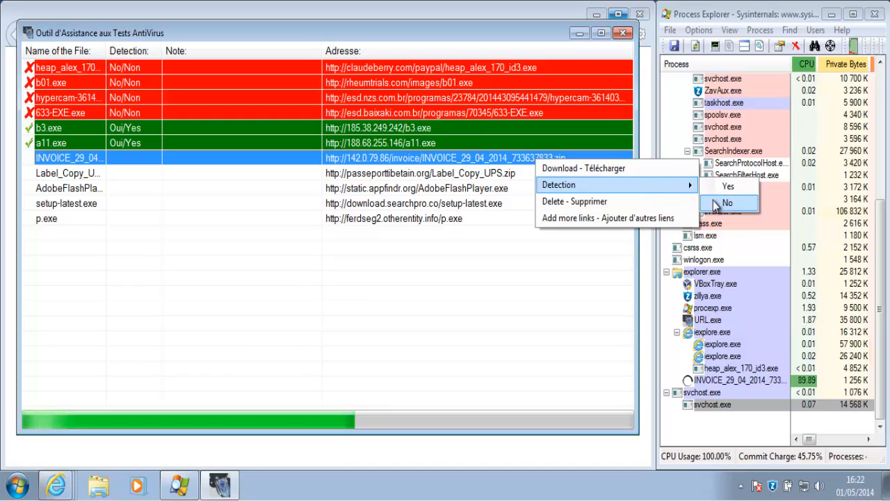
click(728, 203)
Download the Label_Copy_UPS sample and save the zip in Internet Explorer
right_click(494, 177)
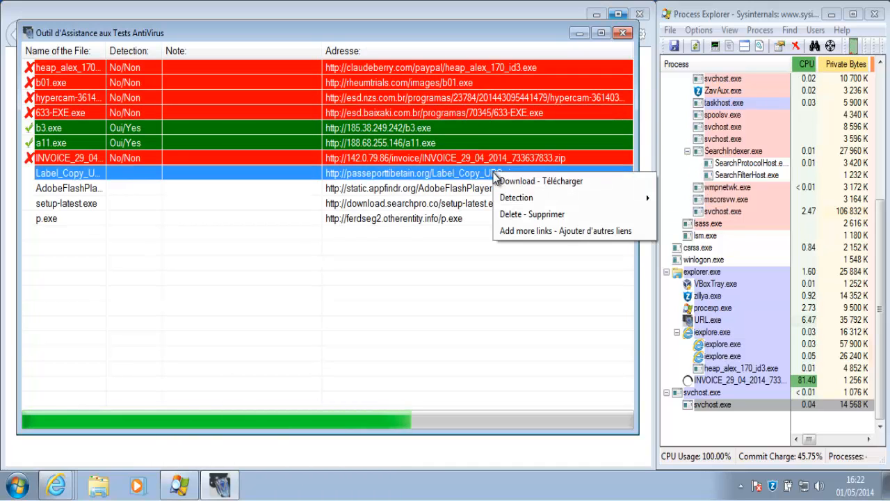
click(507, 182)
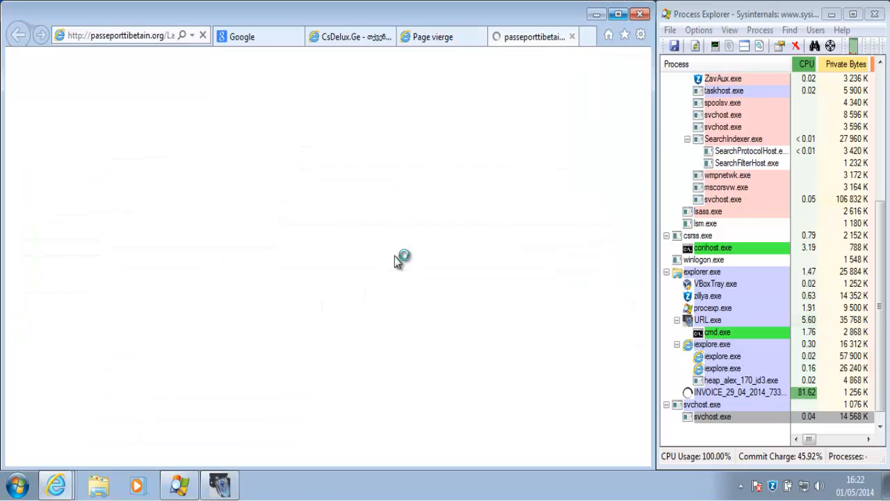
click(403, 246)
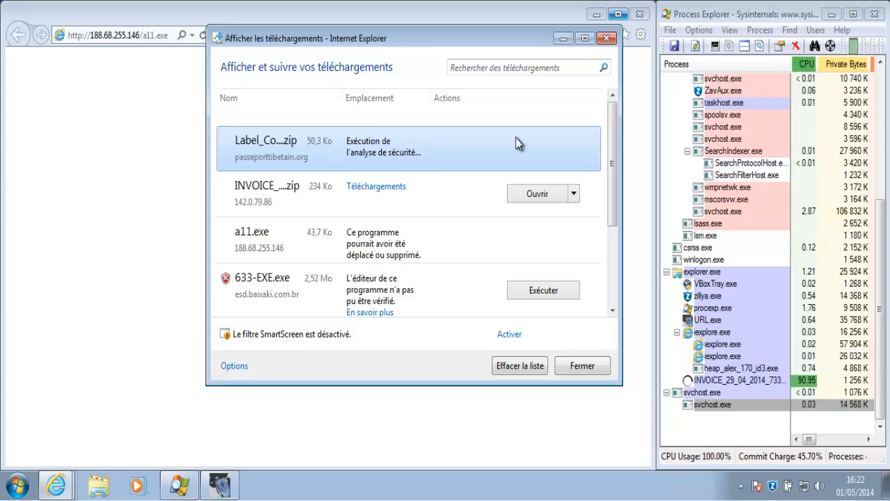
Try setting the INVOICE process to Idle priority and dismiss the resulting error
click(737, 381)
right_click(737, 381)
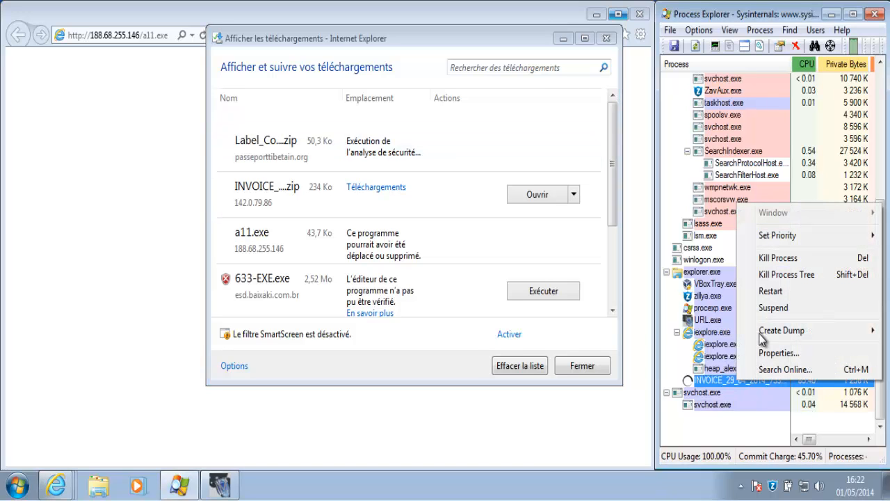
mouse_move(777, 239)
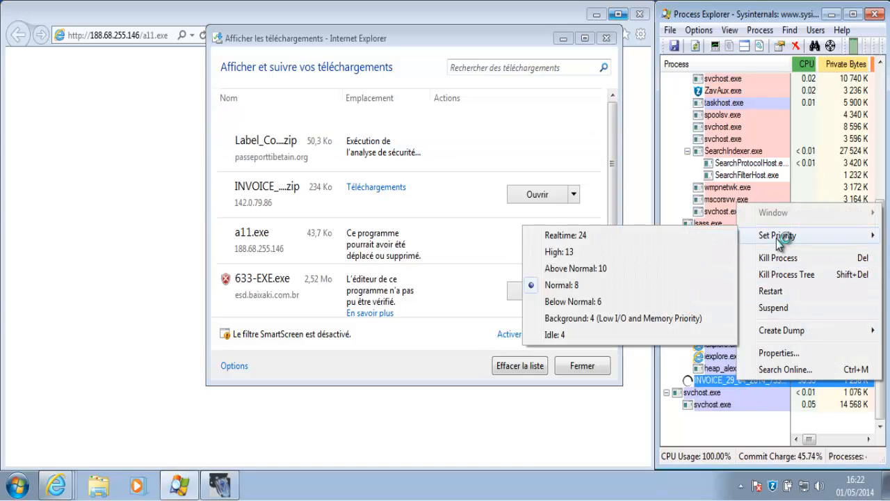
click(670, 335)
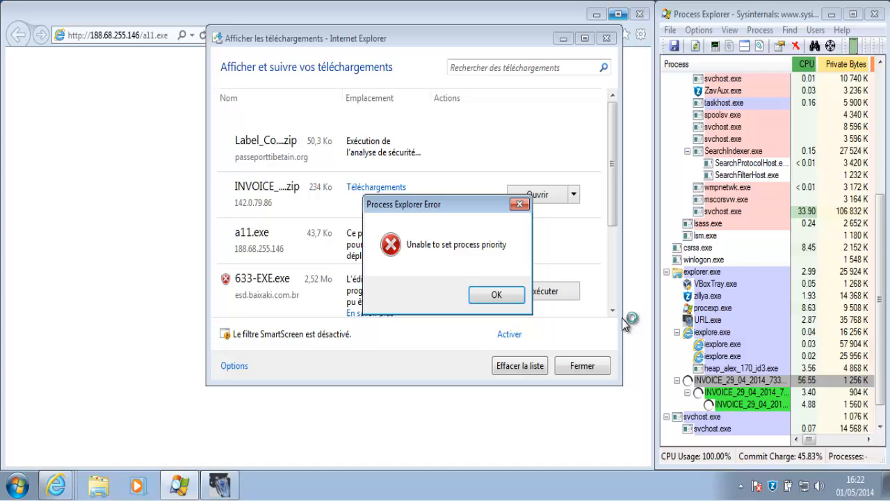
click(507, 298)
Set the zyzo.exe process to Idle priority in Process Explorer
click(705, 416)
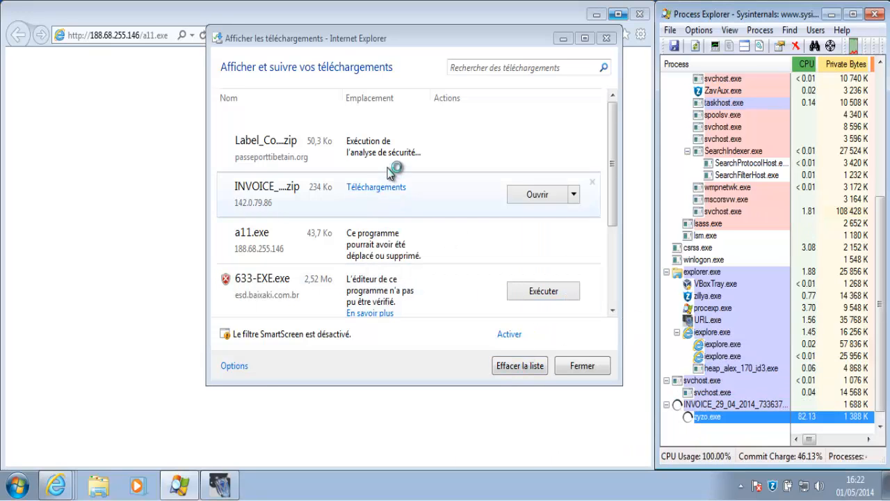
right_click(716, 419)
mouse_move(752, 275)
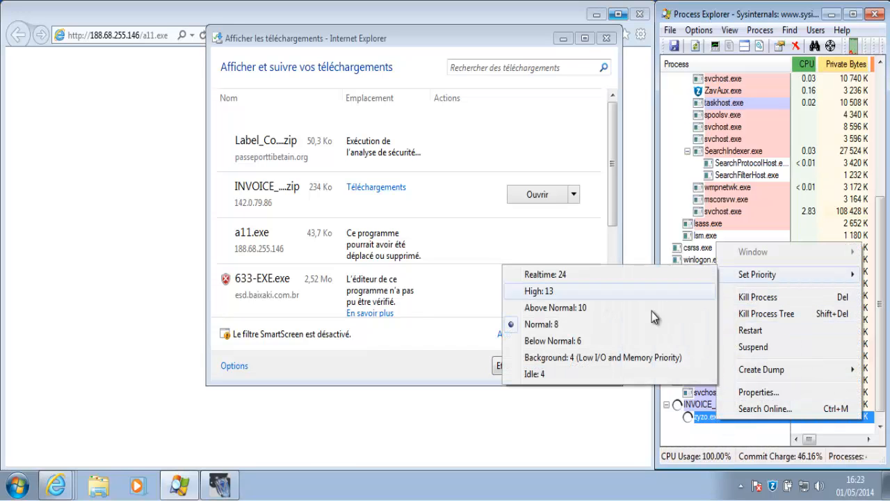
click(639, 372)
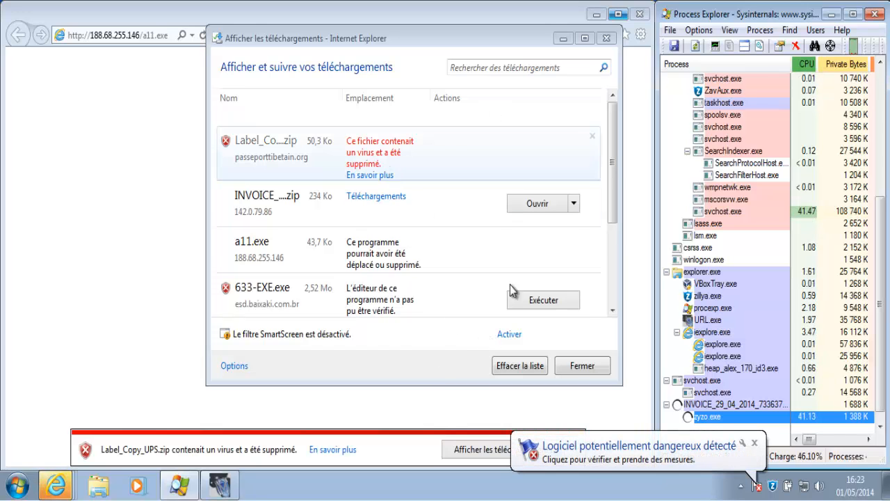
Review Windows Defender's TrojanDownloader:Win32/Kuluoz.B alert, close it, and dismiss IE's download notices
click(758, 491)
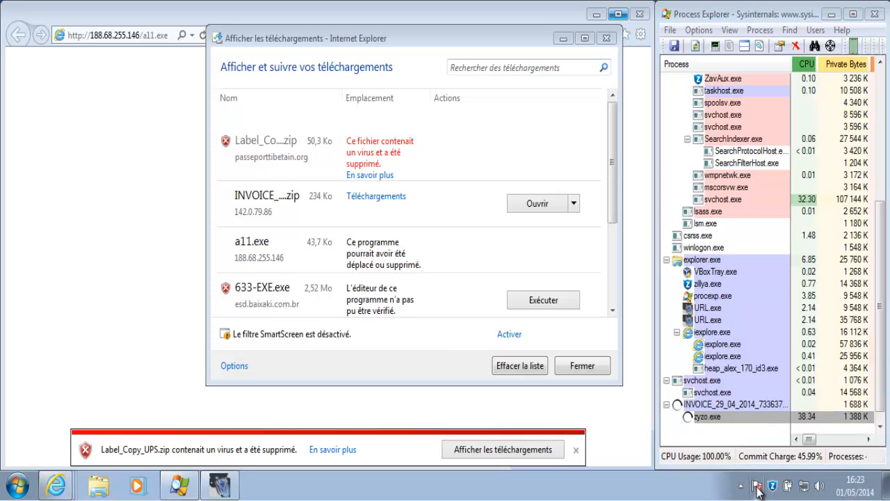
click(386, 166)
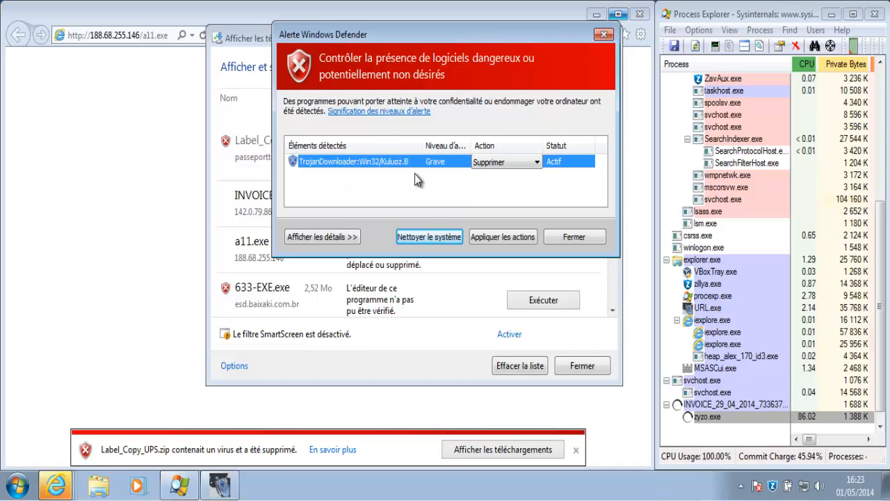
click(560, 236)
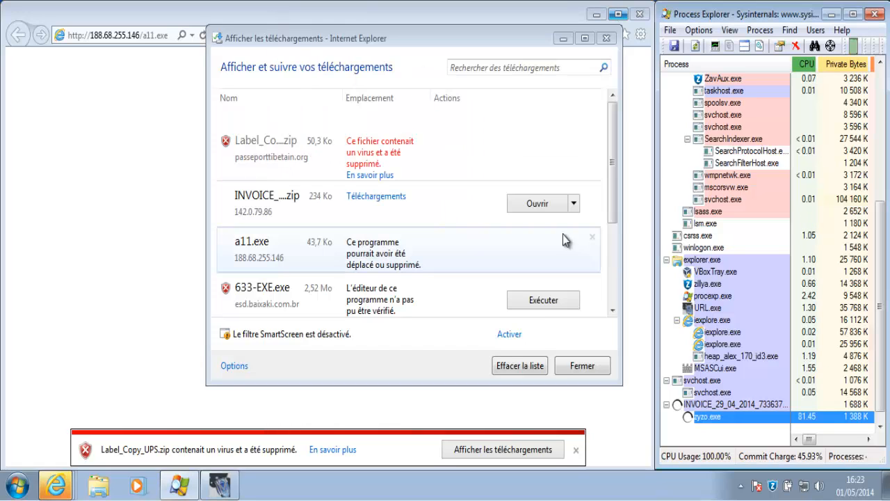
click(577, 452)
Search the Start menu for "windows defender" and cancel the taskhost firewall alert
click(26, 488)
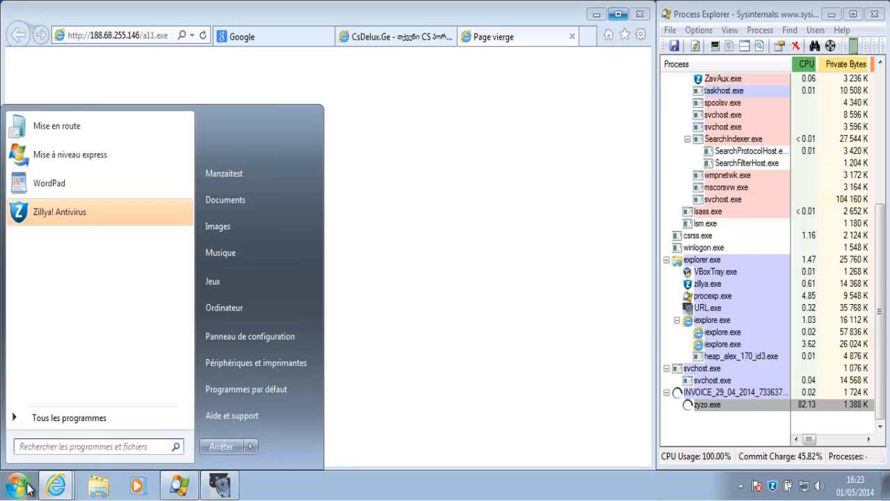
click(45, 449)
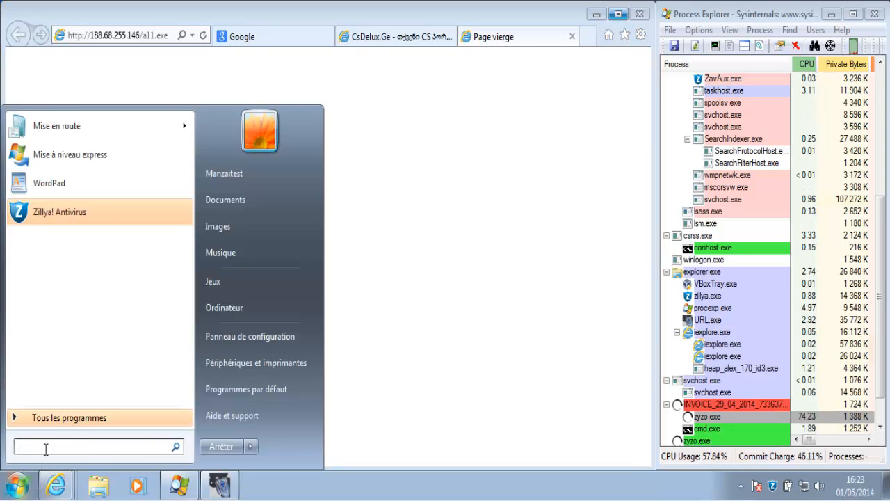
text(m)
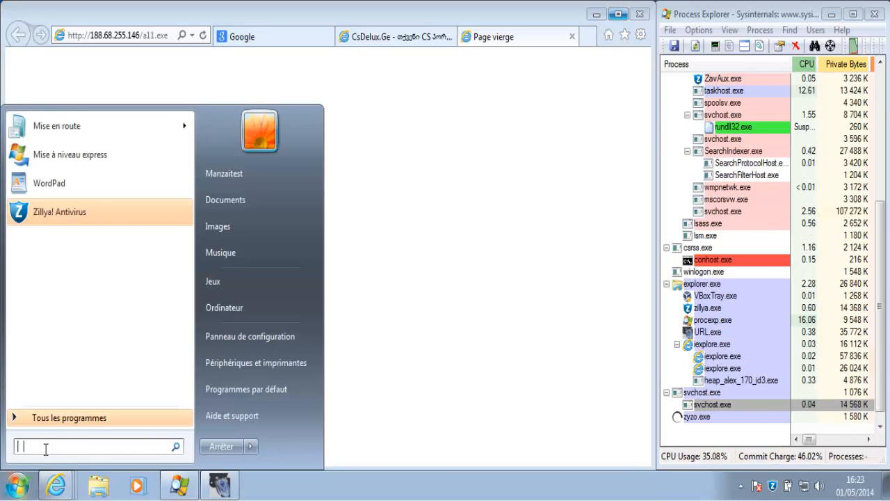
text(windows defender)
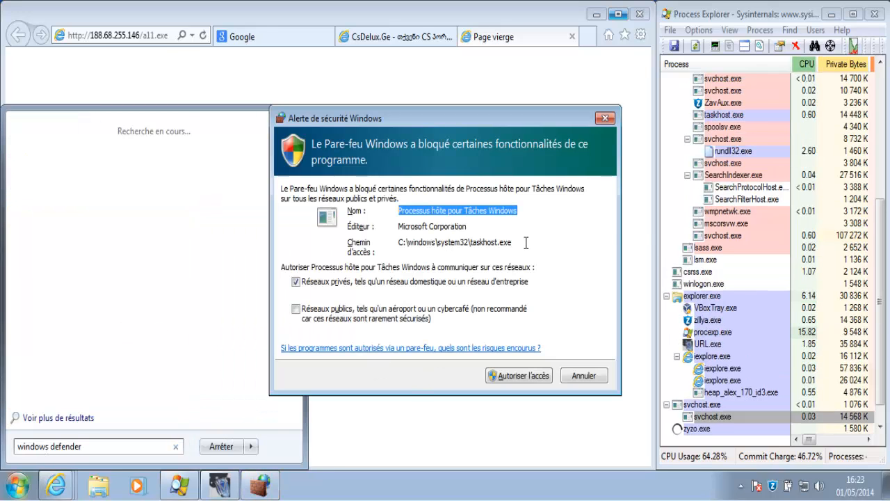
click(581, 377)
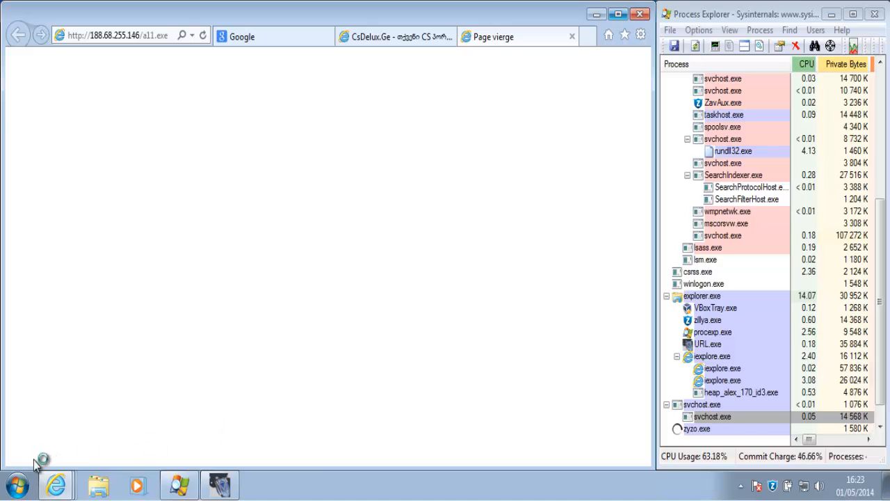
Search the Start menu again for "windows defe"
click(18, 484)
click(50, 448)
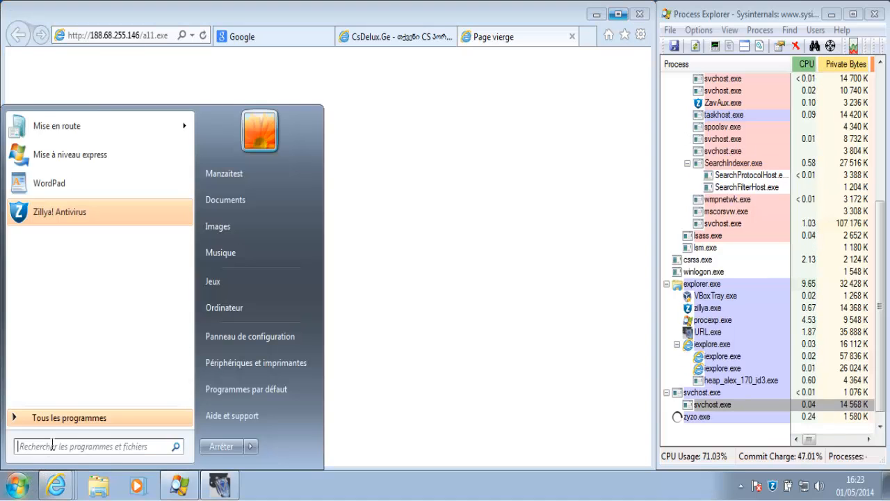
text(windows de)
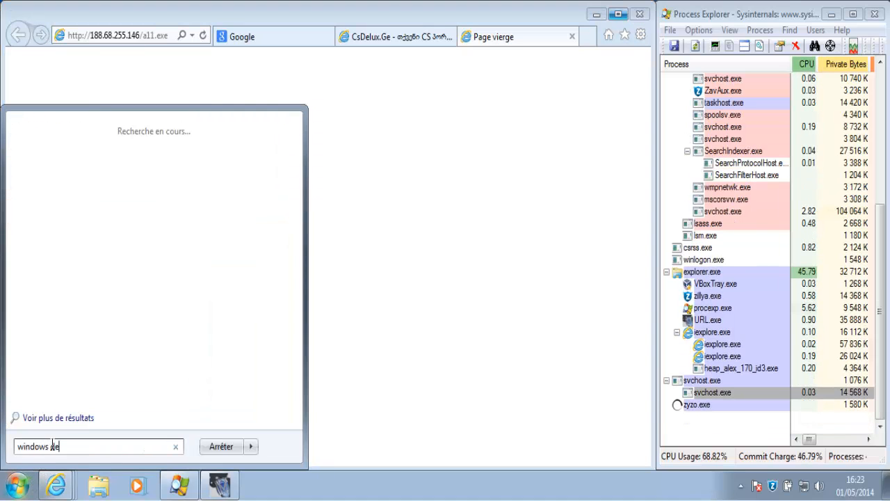
text(fende)
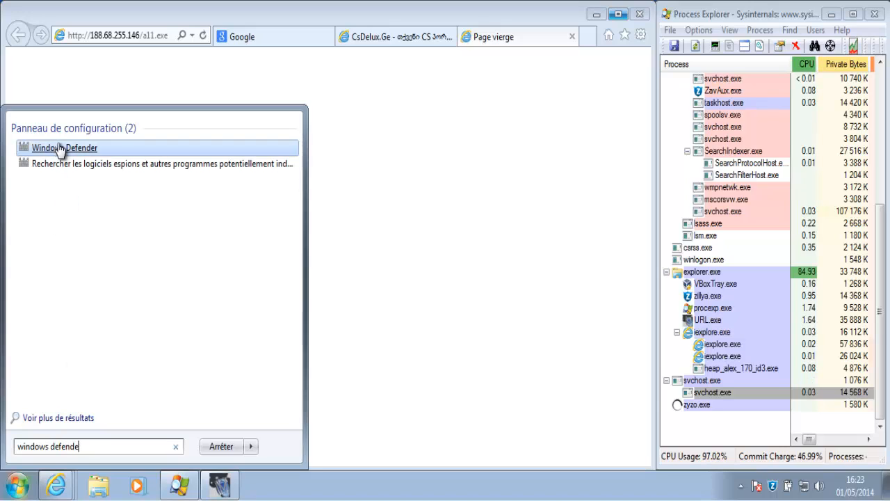
Launch Windows Defender and view the Administrateur page of its Tools > Options
click(59, 146)
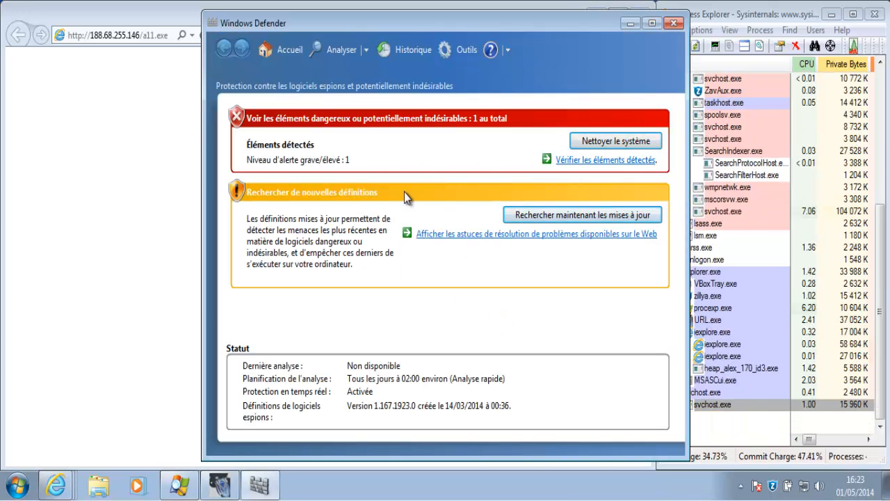
click(466, 52)
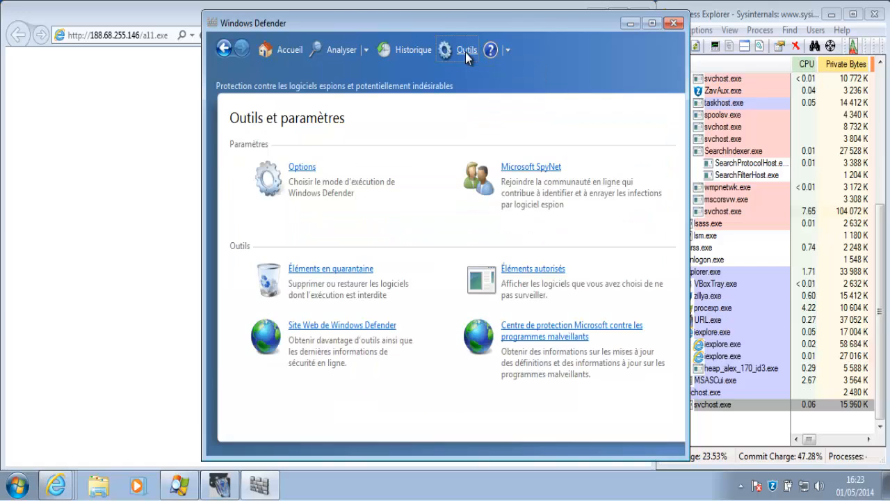
click(299, 168)
click(275, 236)
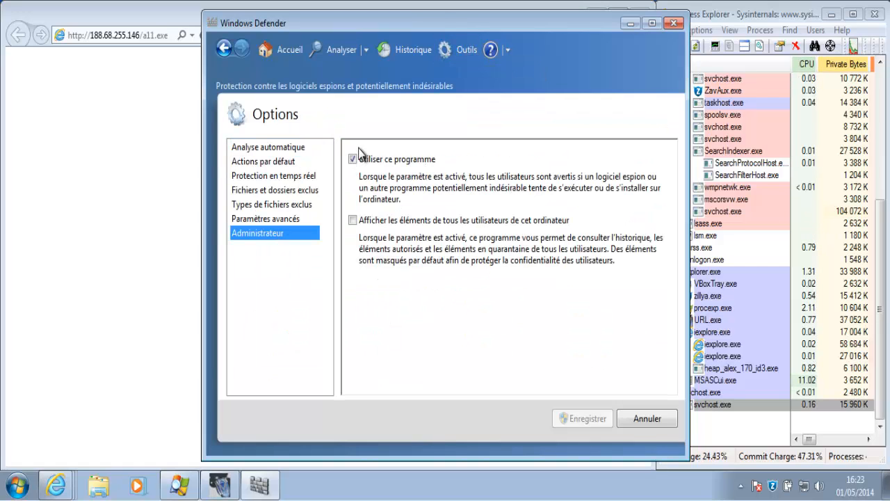
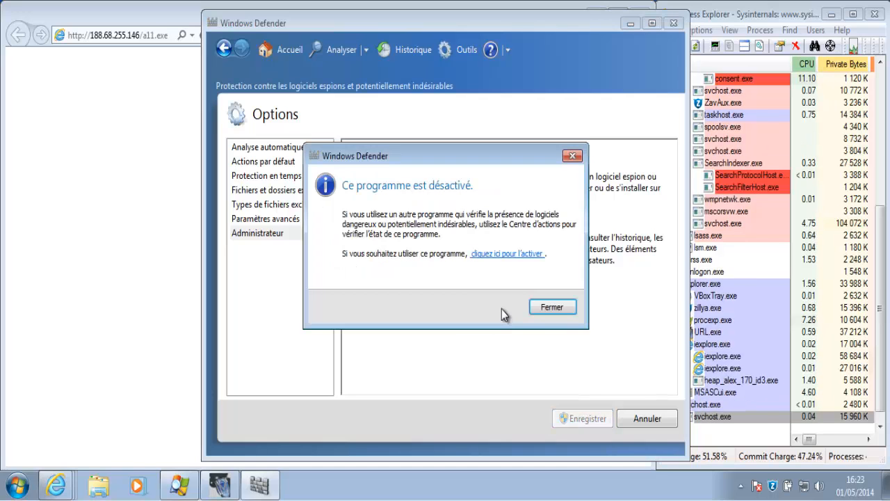
Dismiss the 'Ce programme est désactivé' notice and close the Windows Defender window
click(543, 308)
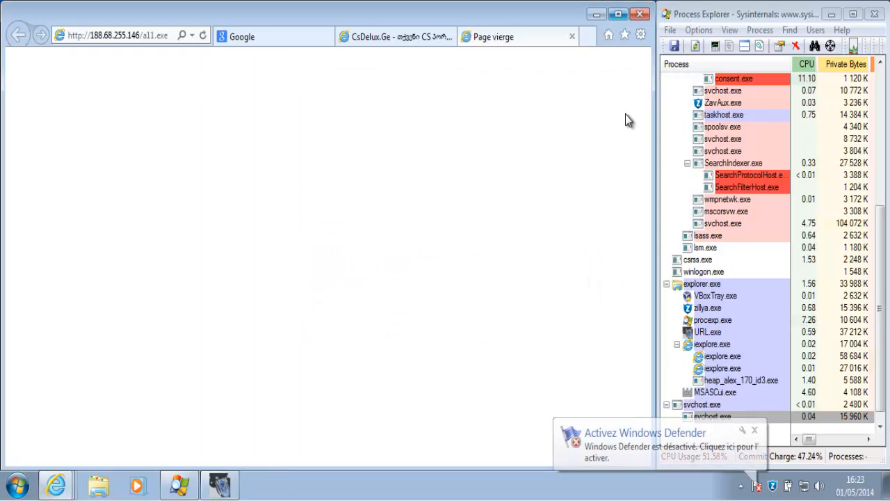
Dismiss the Defender notification and load the p.exe address on ferdseg2.otherentity.info
click(756, 429)
click(156, 35)
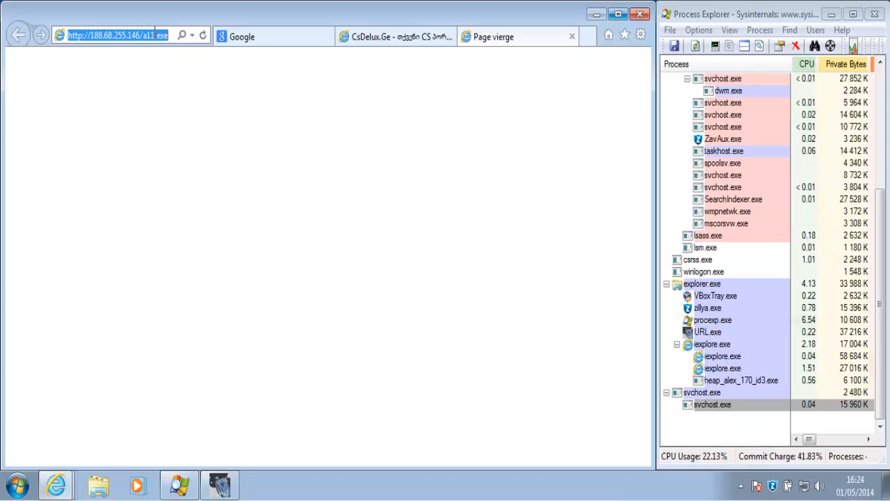
text(ferdseg2.otherentity.info)
key(Return)
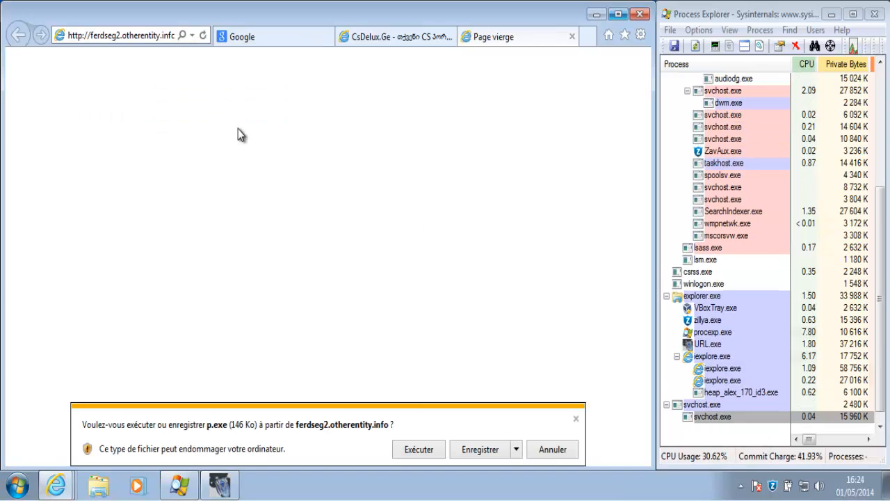
Run p.exe despite the unverified publisher, check the spawned cvray_TexRamp.exe, and return to the test tool
click(468, 449)
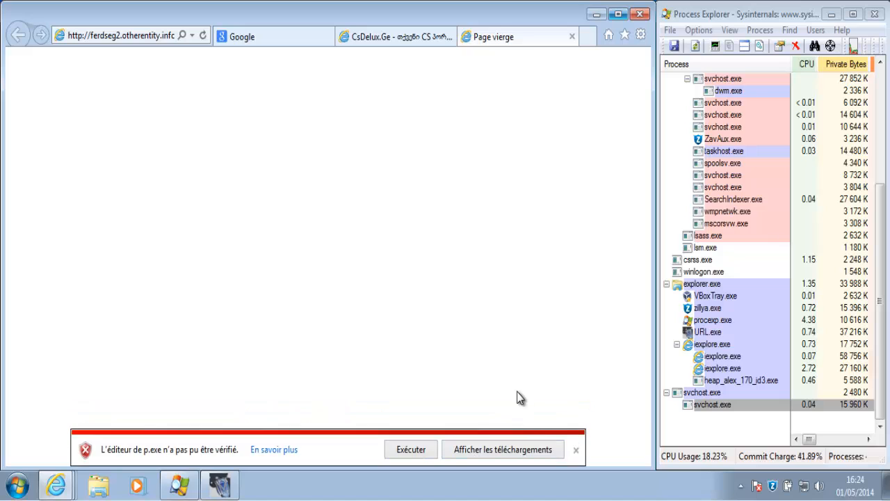
click(410, 451)
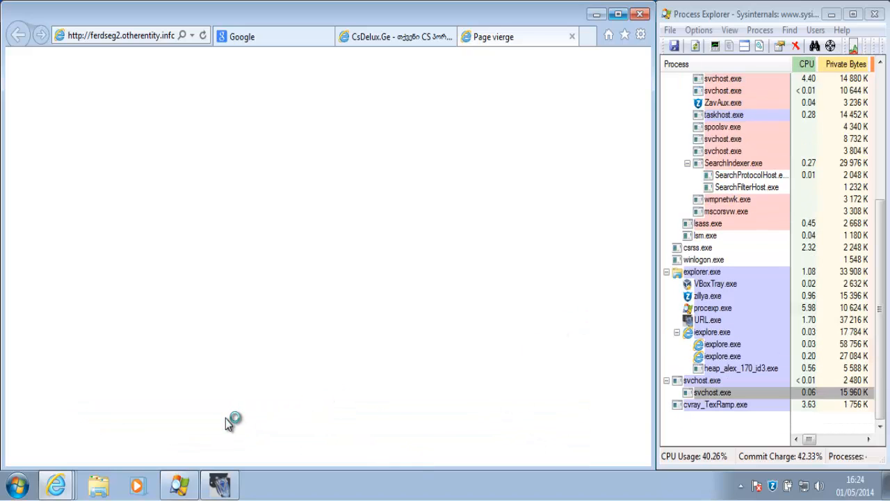
click(722, 405)
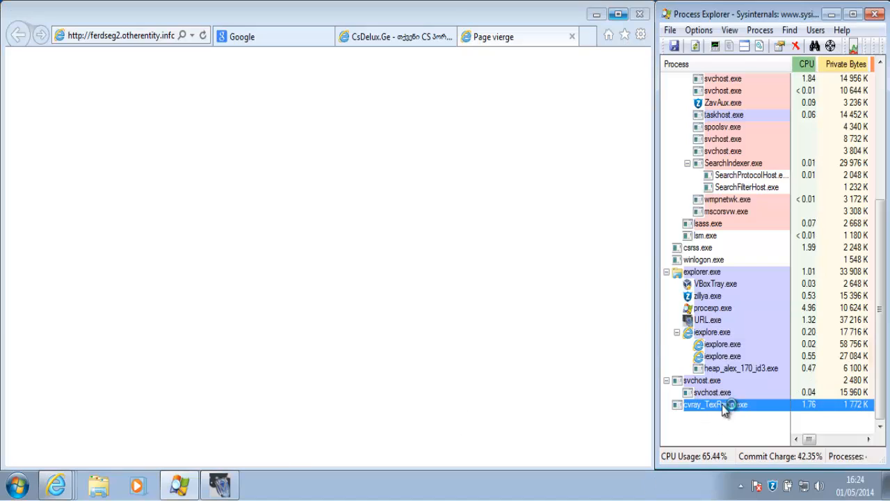
click(220, 487)
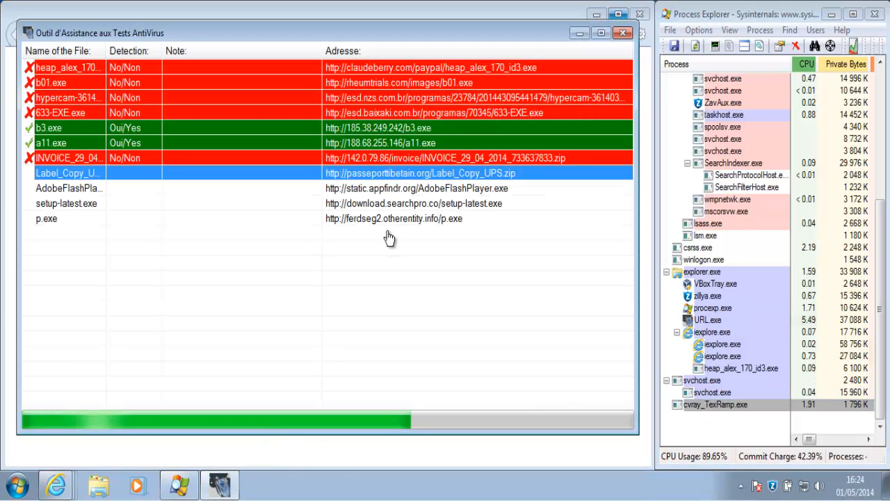
Record Label_Copy_UPS.zip as Detection > No in the test tool
right_click(439, 181)
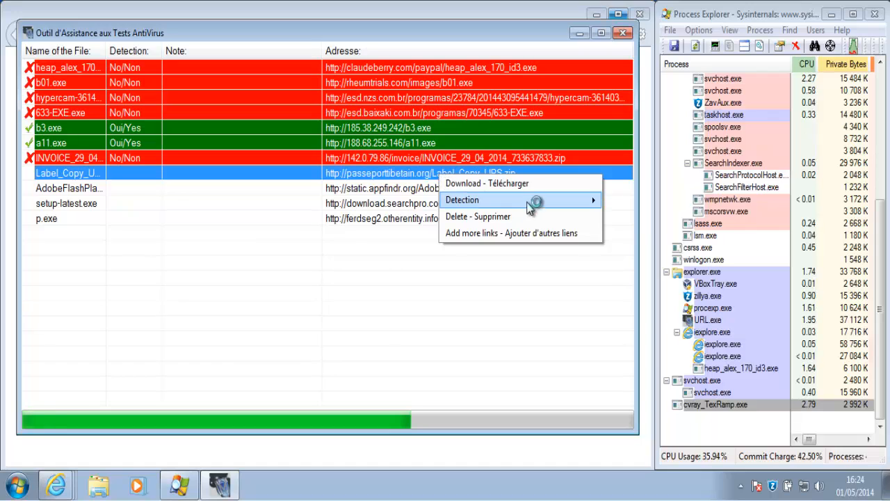
mouse_move(528, 206)
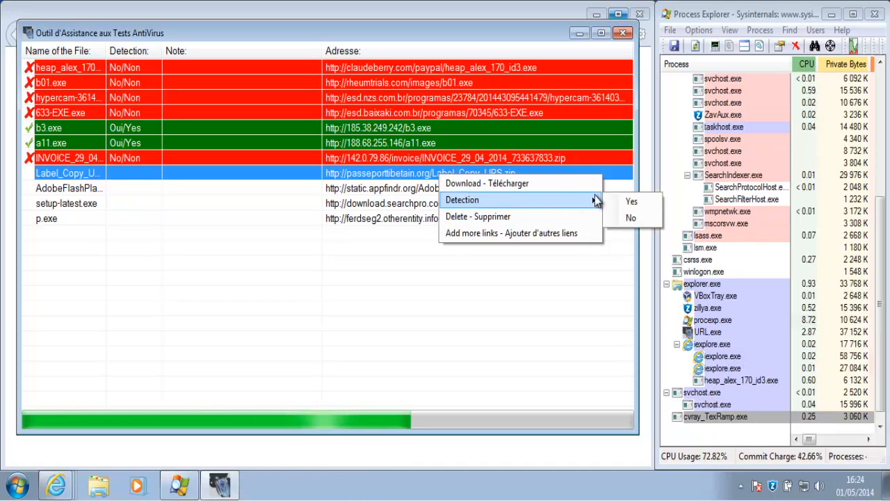
click(624, 220)
right_click(503, 191)
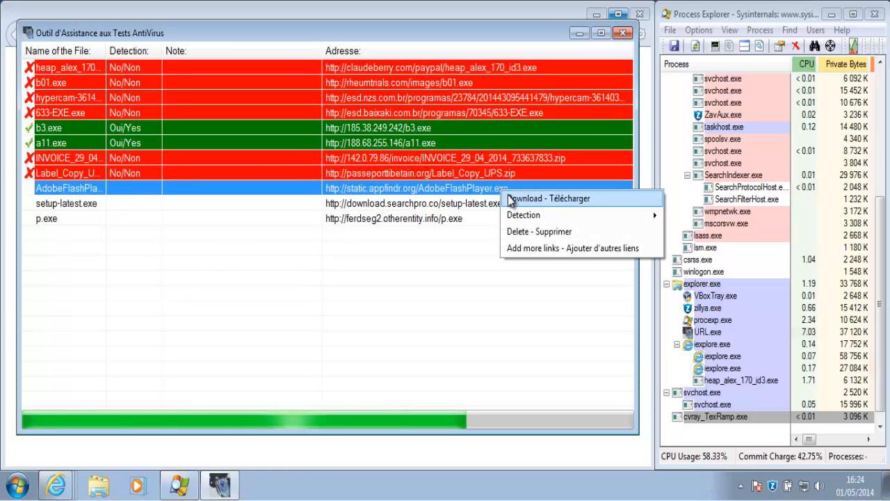
Download AdobeFlashPlayer.exe and run its installer with admin rights through to Finish
click(510, 199)
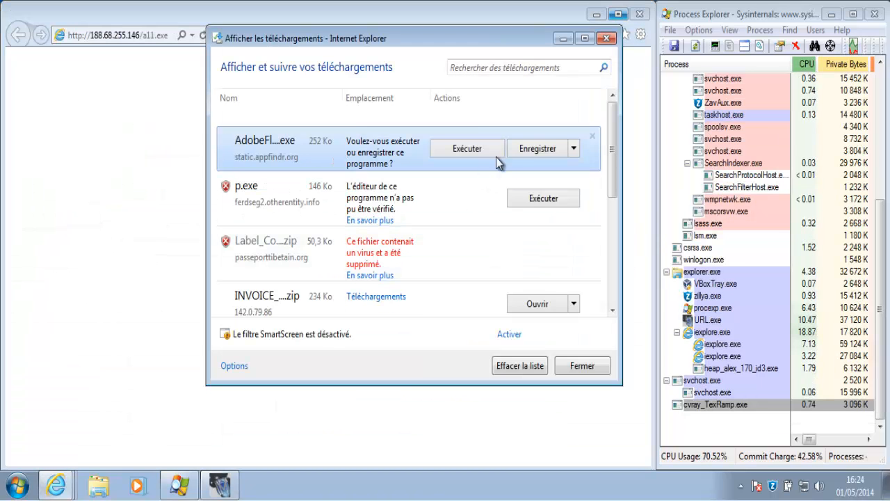
click(496, 156)
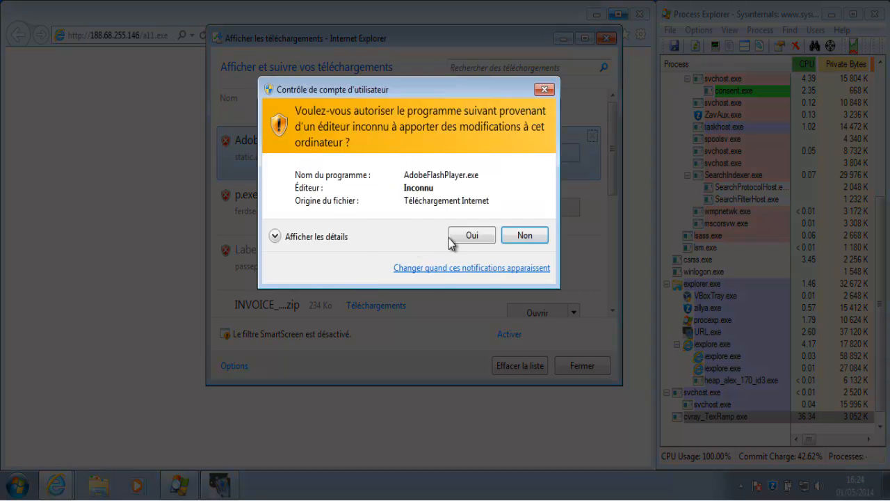
click(465, 235)
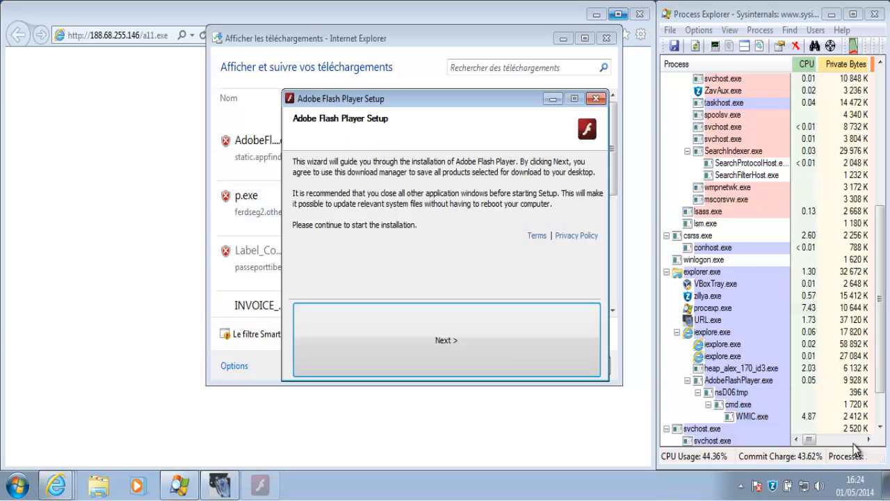
click(457, 340)
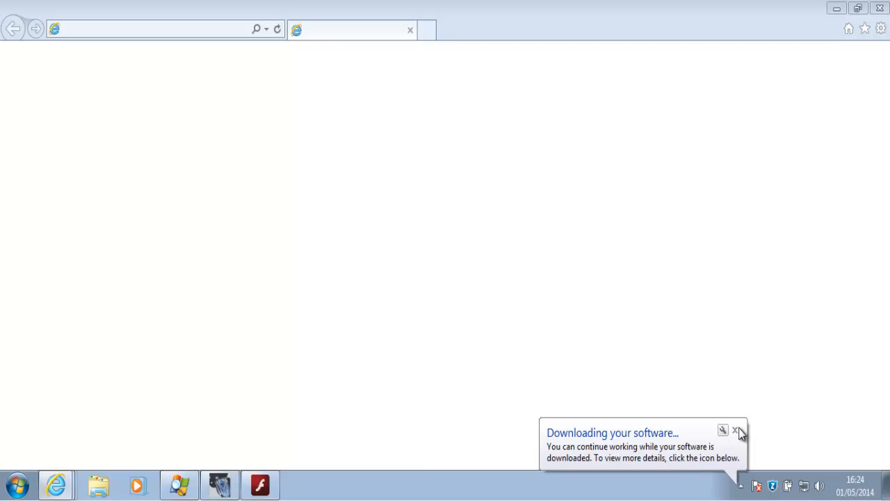
click(736, 430)
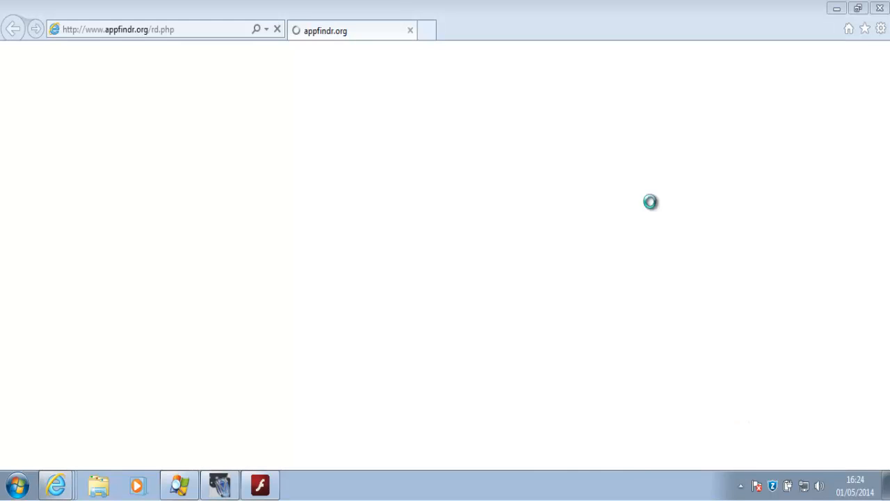
click(880, 12)
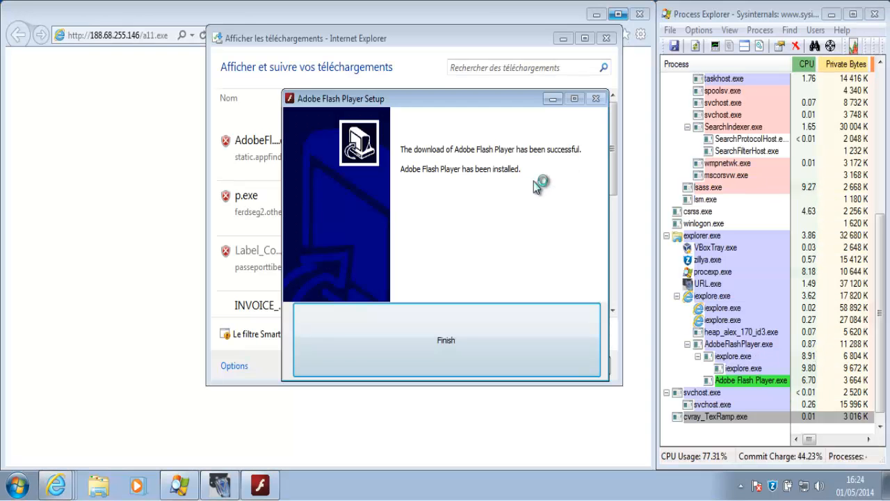
click(479, 324)
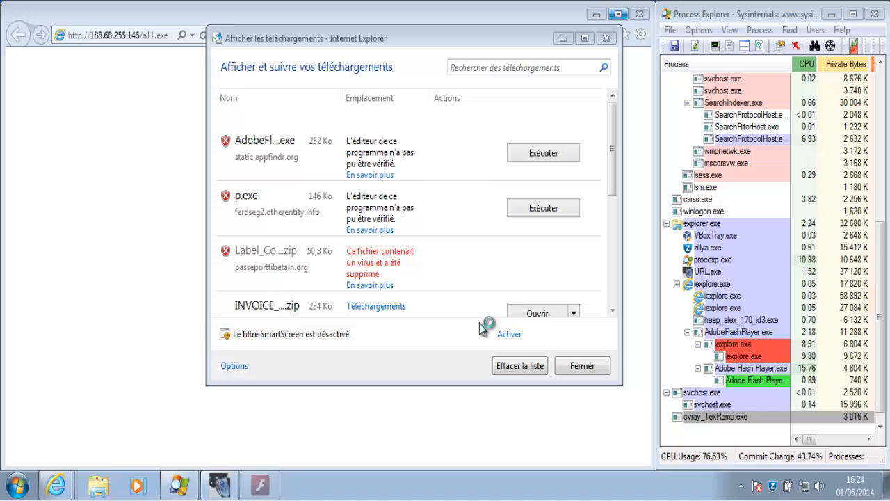
click(220, 487)
Mark AdobeFlashPlayer as not detected (Detection > No) in the test tool
right_click(473, 189)
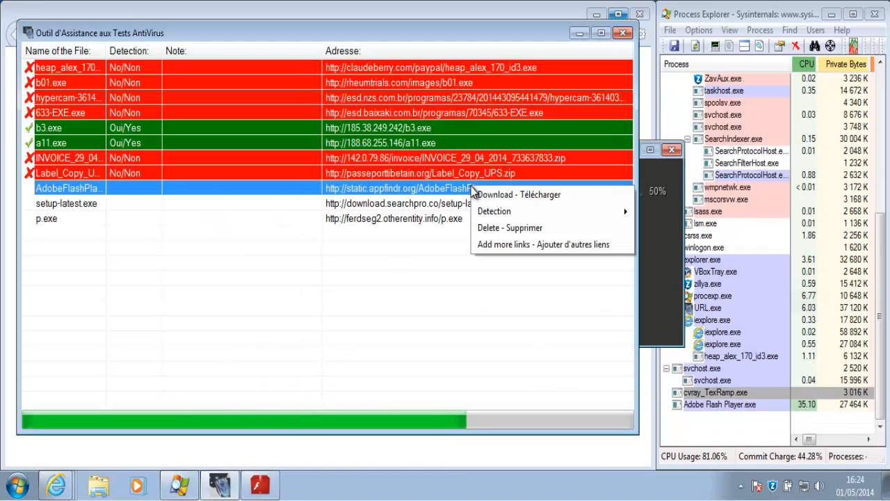
mouse_move(556, 211)
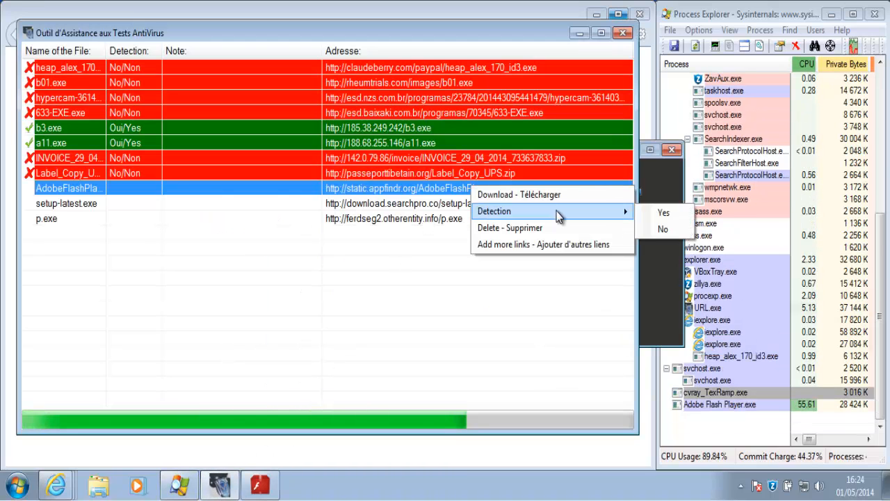
click(667, 229)
right_click(477, 204)
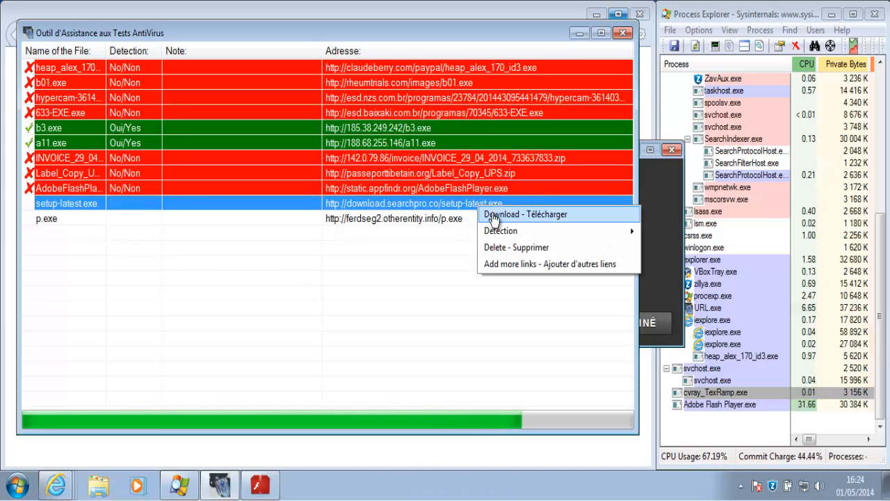
Download and run setup-latest.exe, completing the Search-Protect installer with the MyStart toolbar offer
click(493, 216)
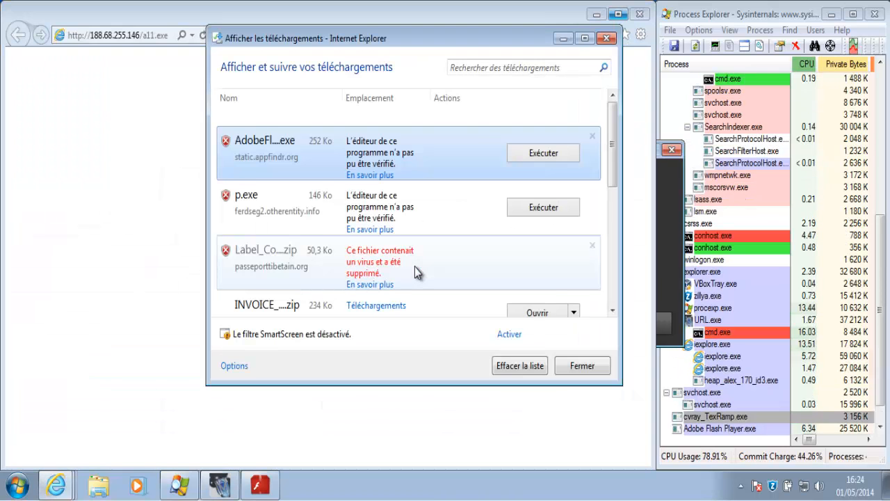
click(538, 154)
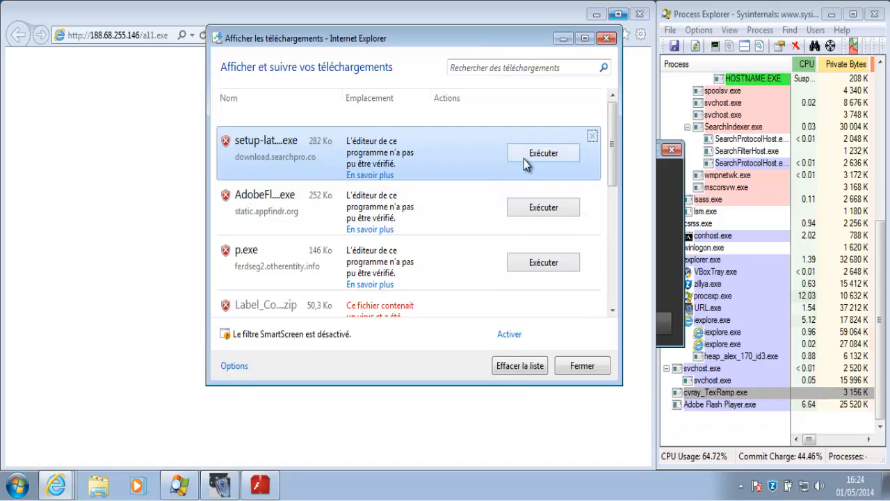
click(524, 159)
click(457, 235)
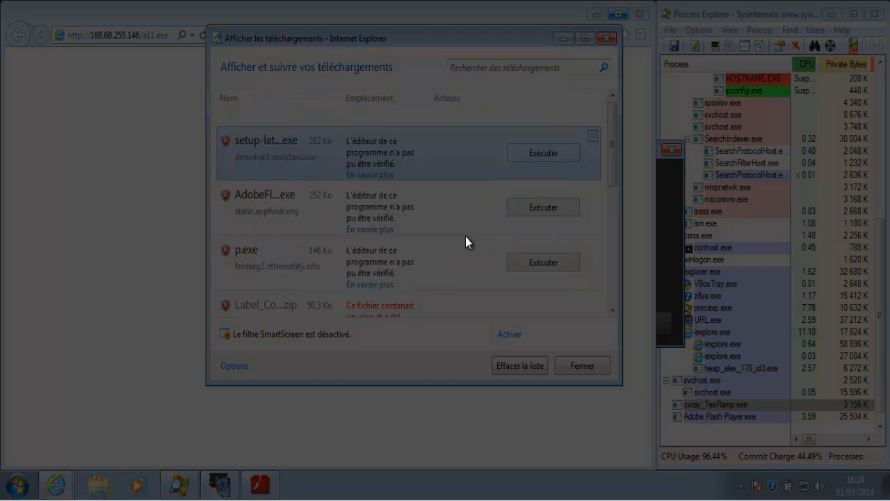
click(519, 362)
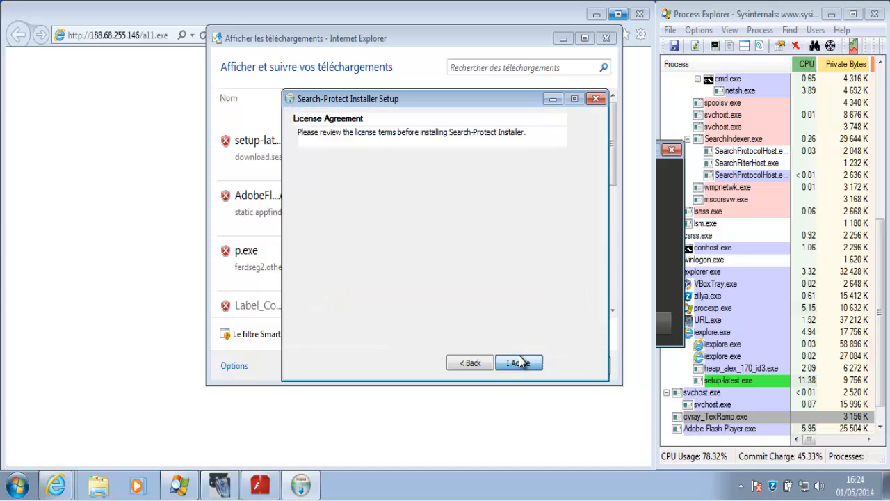
click(520, 362)
click(519, 361)
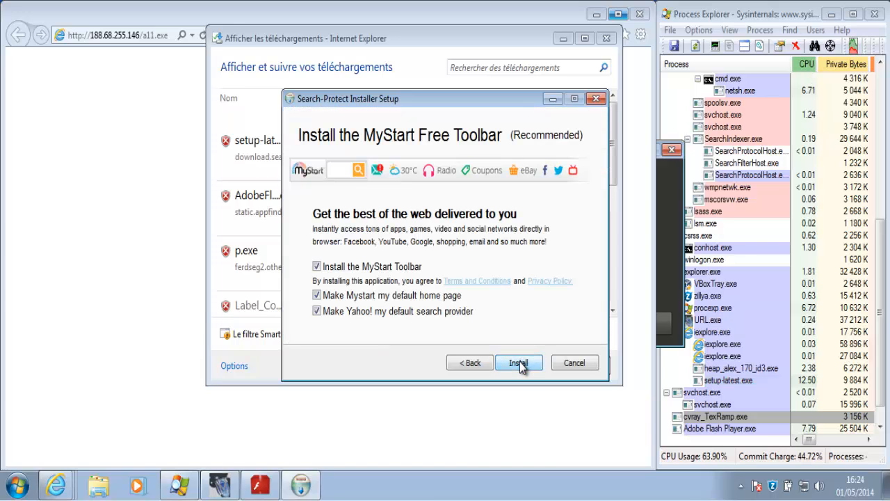
click(520, 362)
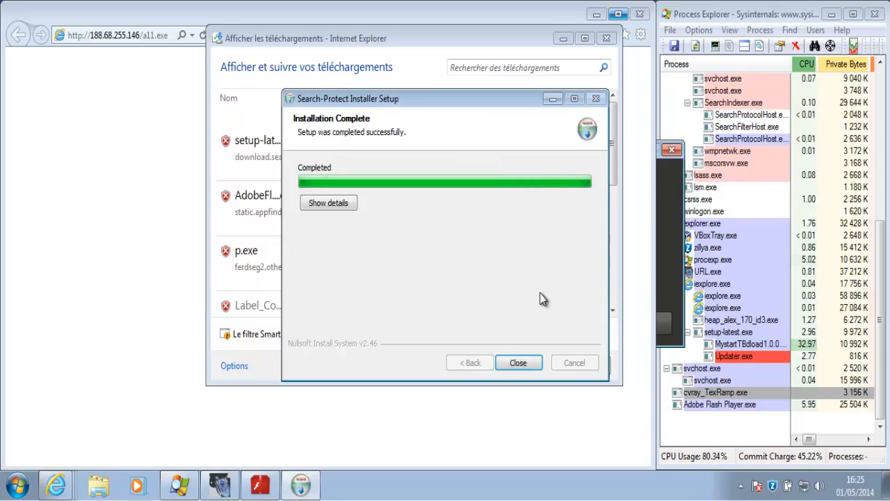
click(518, 363)
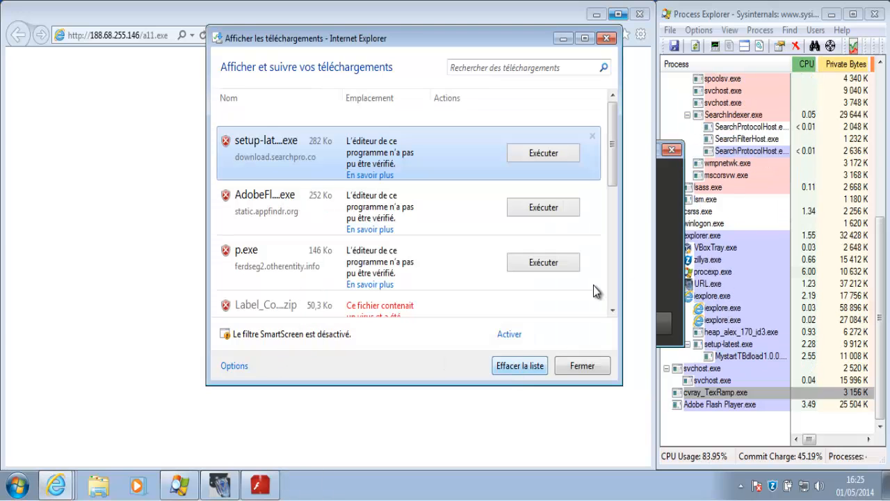
Dismiss the Flash installation error and close Internet Explorer, returning to the test tool
click(662, 251)
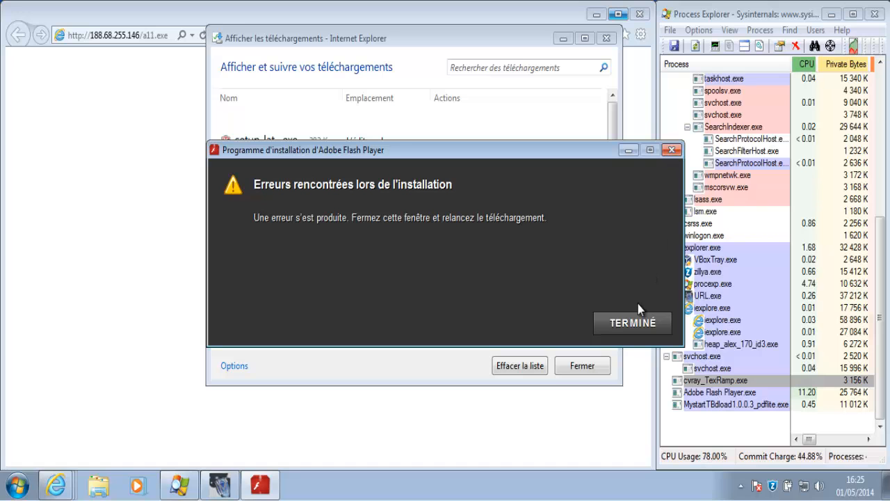
click(617, 321)
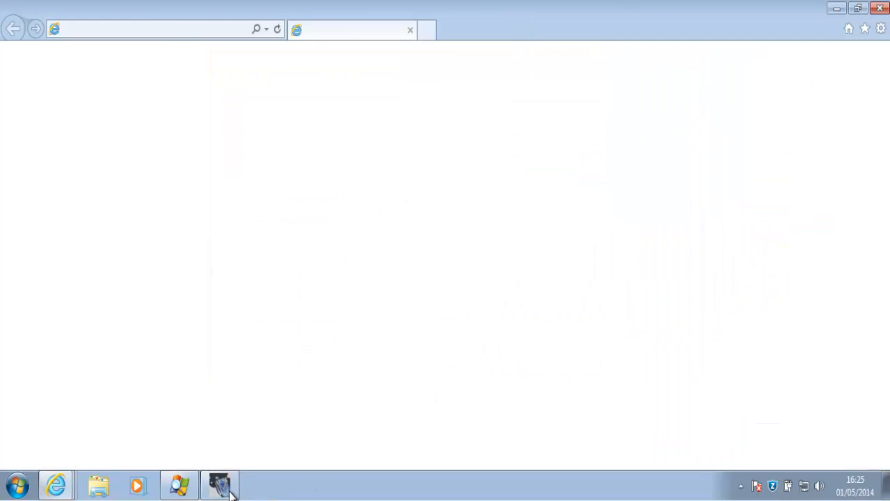
click(224, 487)
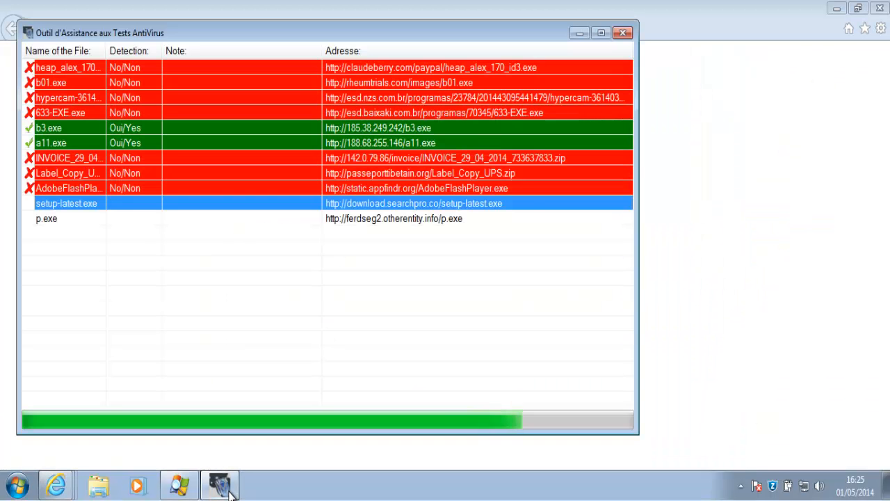
click(876, 10)
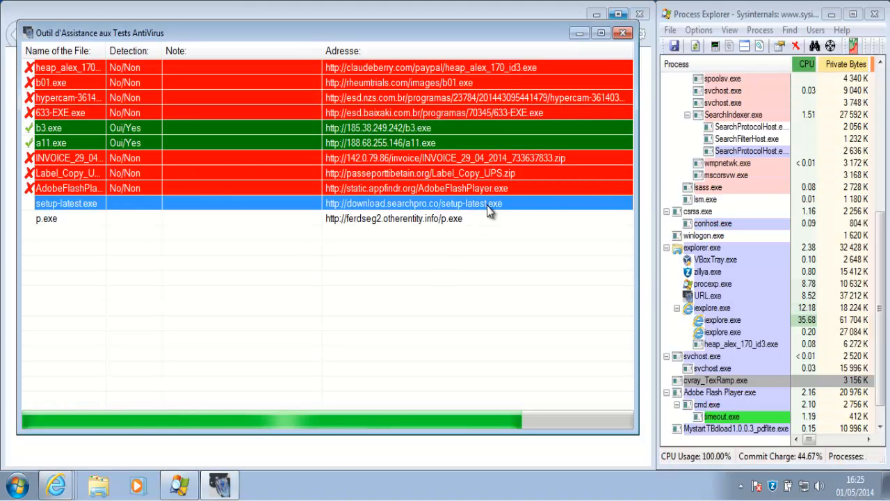
Mark setup-latest.exe as not detected (Detection > No)
right_click(489, 211)
mouse_move(632, 235)
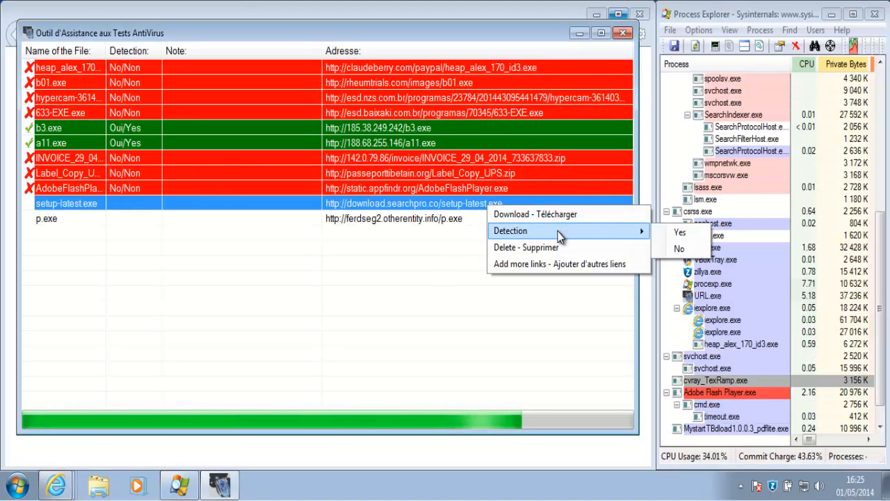
click(662, 250)
Re-download the p.exe sample as p (1).exe and return to the test tool
click(464, 220)
right_click(463, 216)
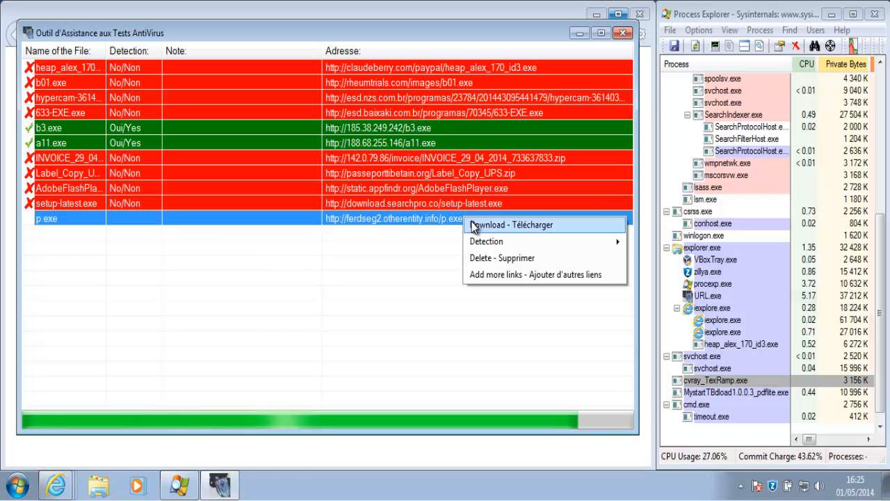
click(473, 226)
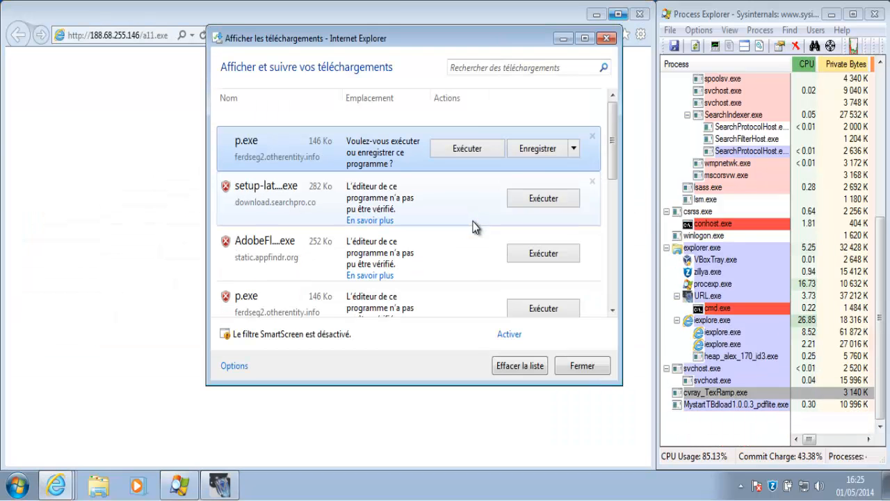
click(539, 148)
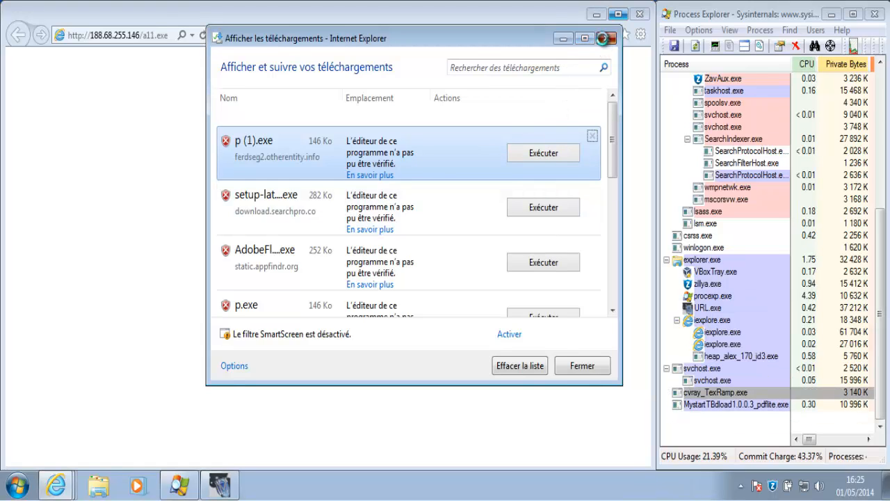
click(604, 39)
click(219, 485)
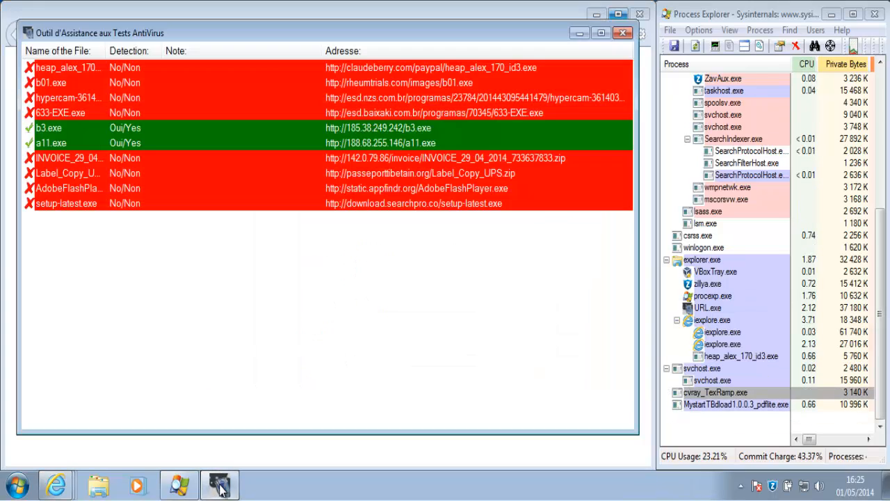
click(486, 173)
right_click(486, 174)
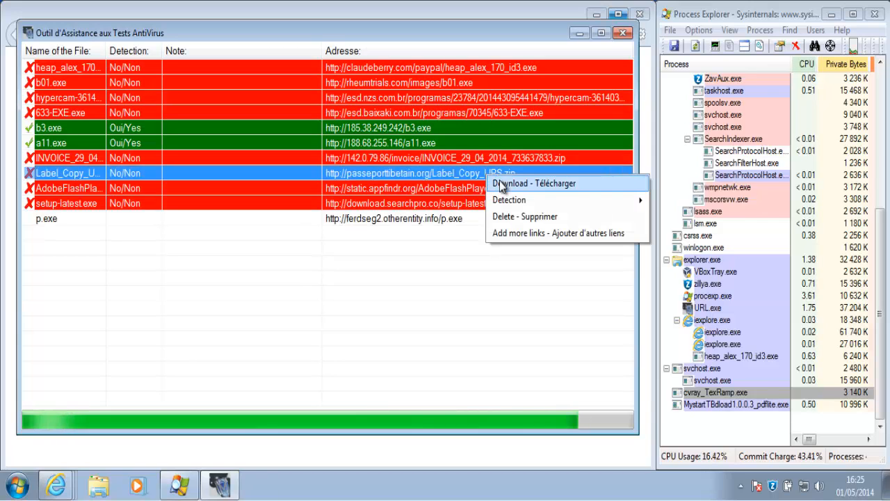
Save and open Label_Copy_UPS.zip, quarantine the flagged Label_Copy_UPS.exe, and close the archive window
click(499, 183)
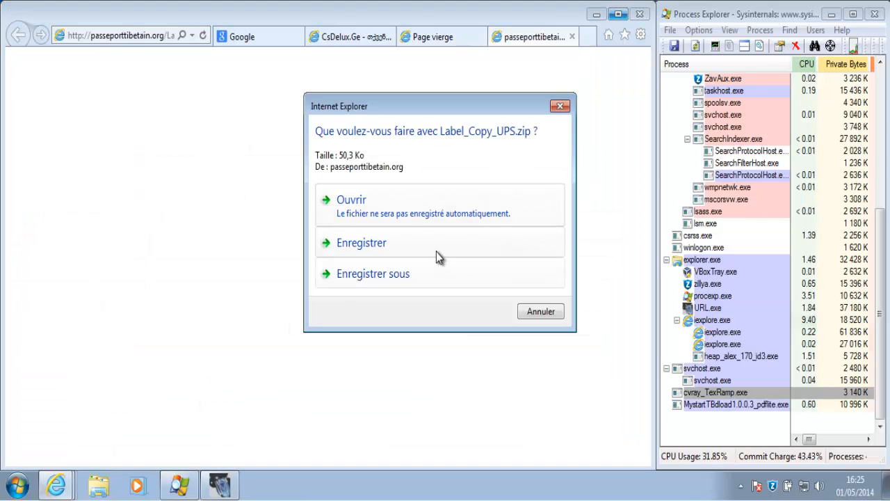
click(436, 252)
click(540, 148)
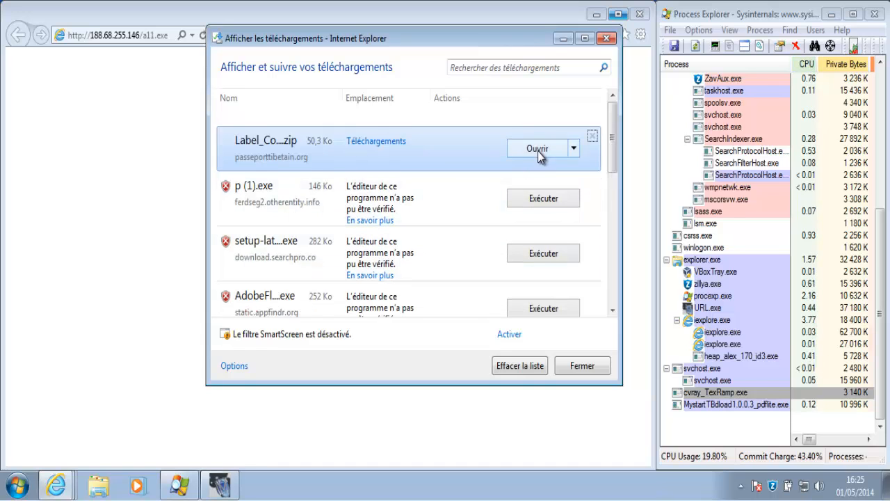
click(351, 120)
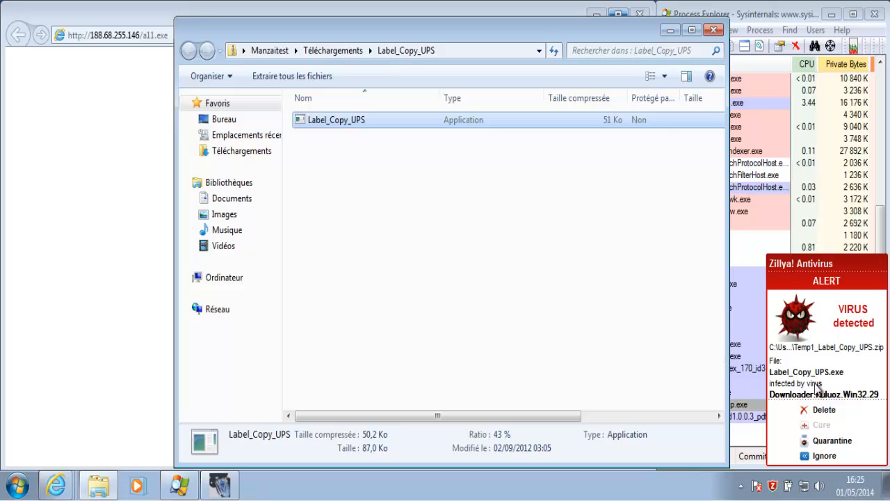
click(832, 440)
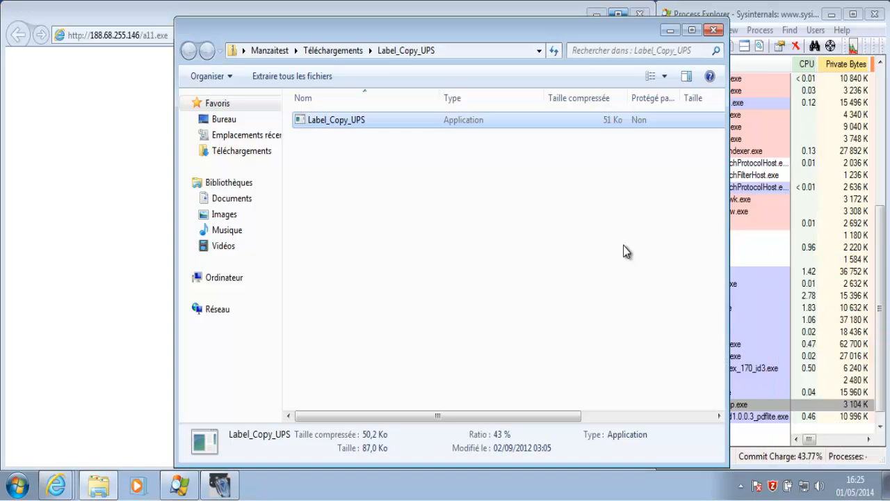
click(713, 30)
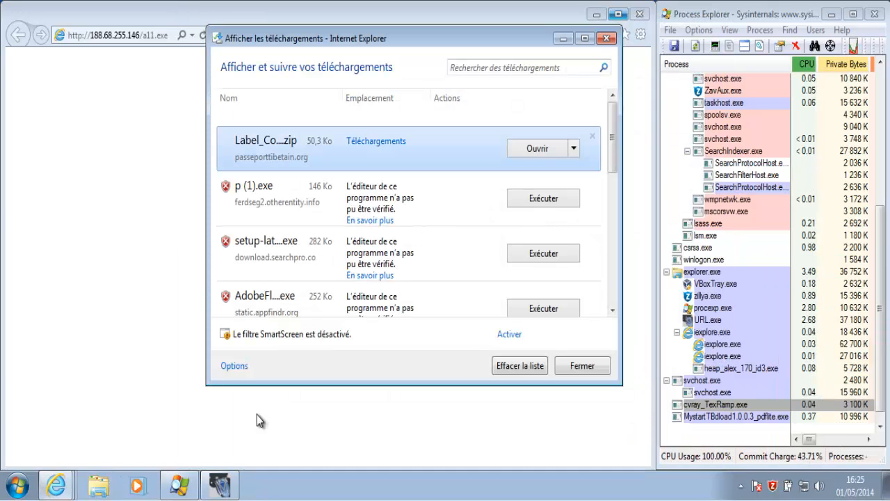
click(221, 490)
Mark Label_Copy_UPS detected and p.exe not detected, review the 3-of-11 (27%) result, and close the tool
right_click(489, 174)
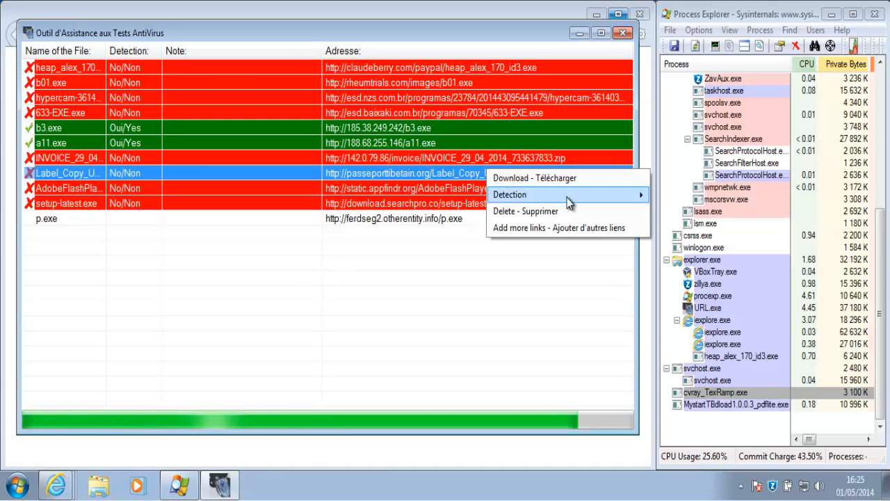
mouse_move(632, 196)
click(667, 199)
click(487, 218)
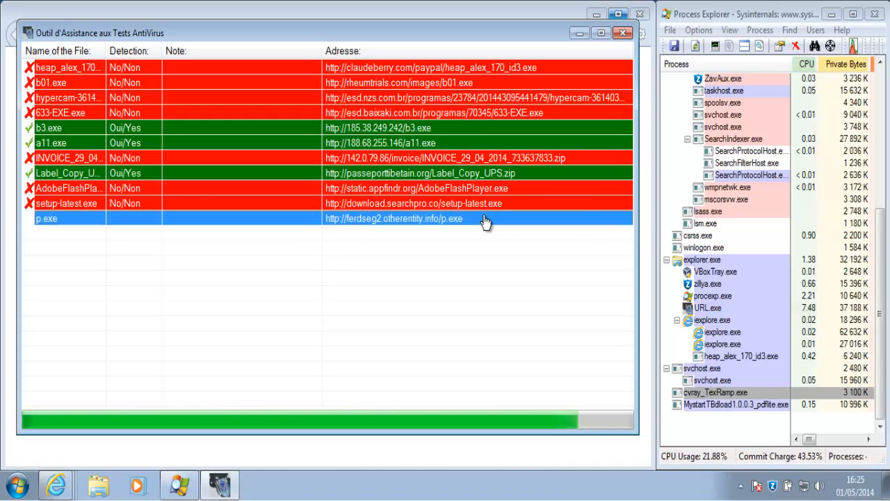
right_click(487, 218)
mouse_move(631, 239)
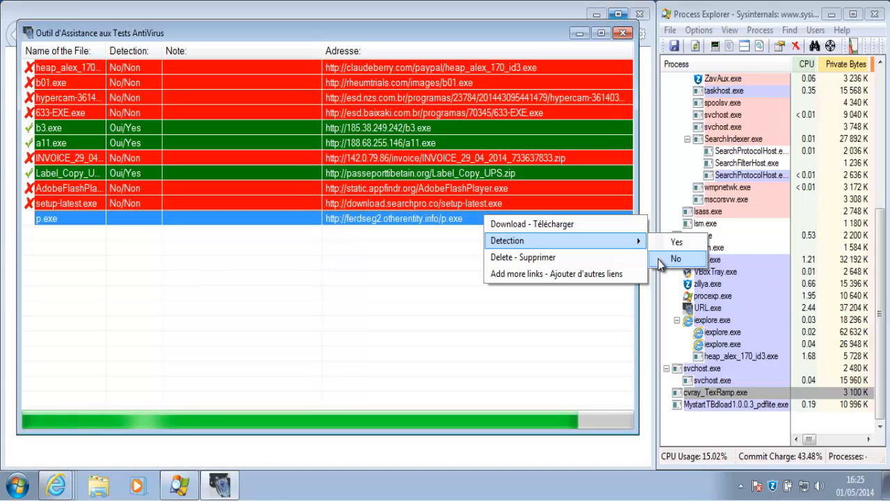
click(659, 259)
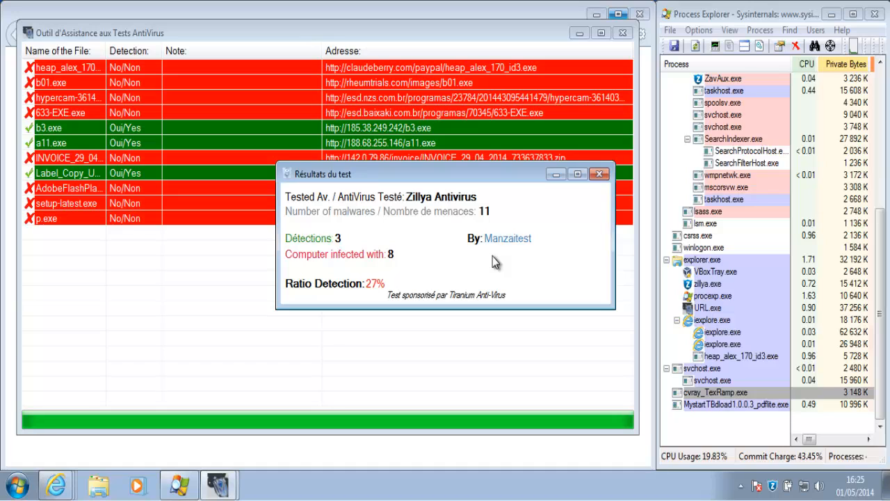
click(600, 173)
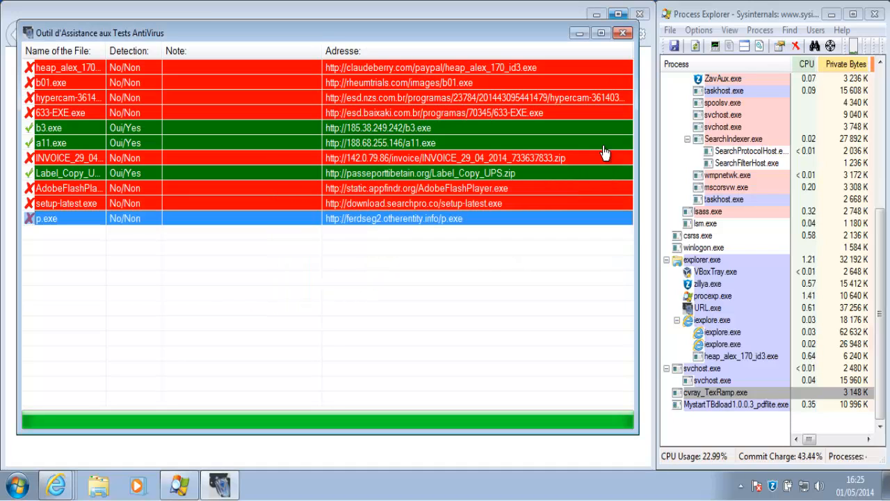
click(623, 33)
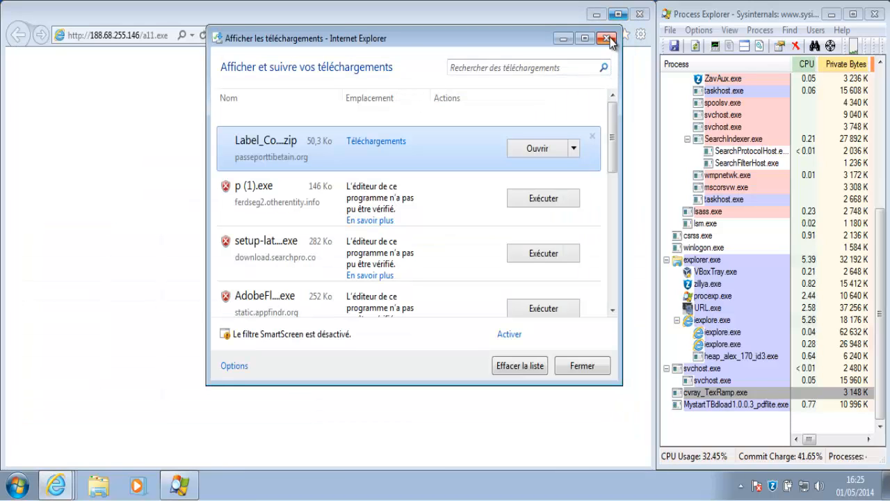
Close the downloads list and the Google and CsDelux.Ge tabs, then go to keygenguru.com
click(608, 39)
click(328, 37)
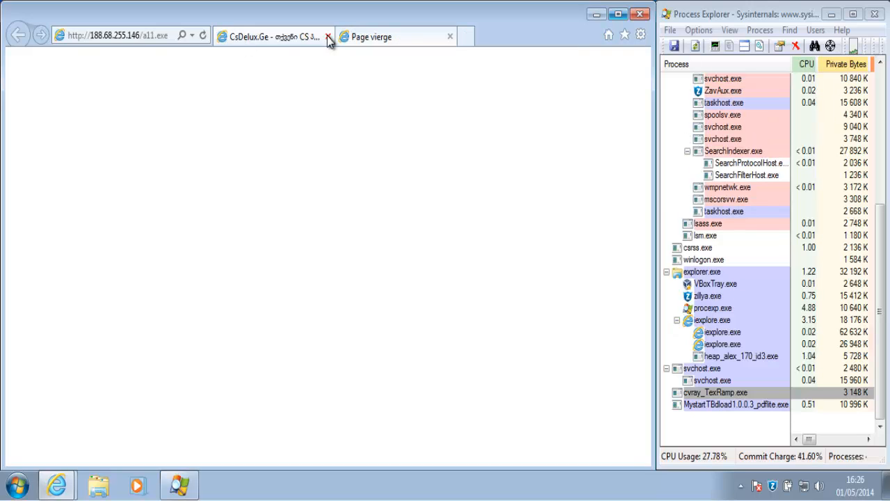
click(328, 38)
click(162, 35)
text(key)
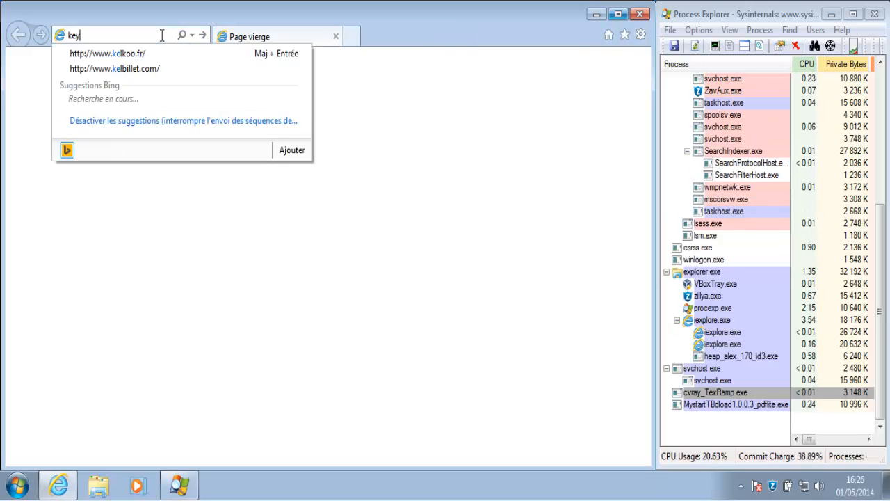
text(genguru.com)
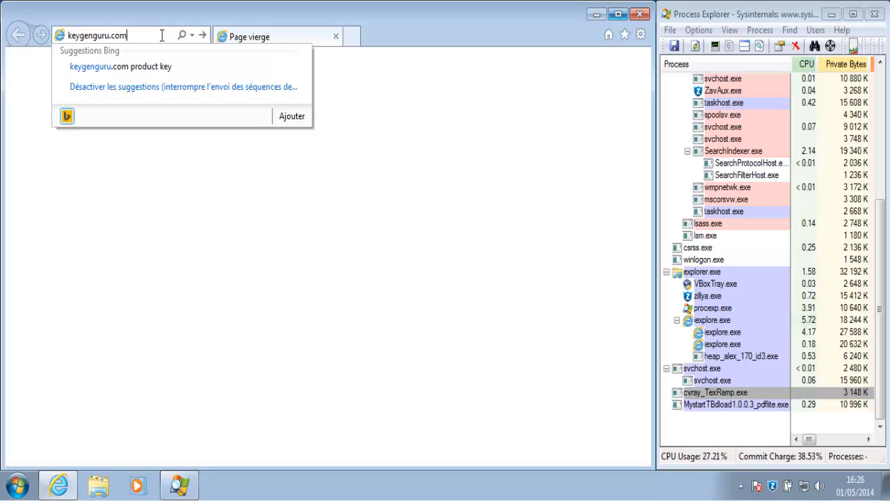
key(Return)
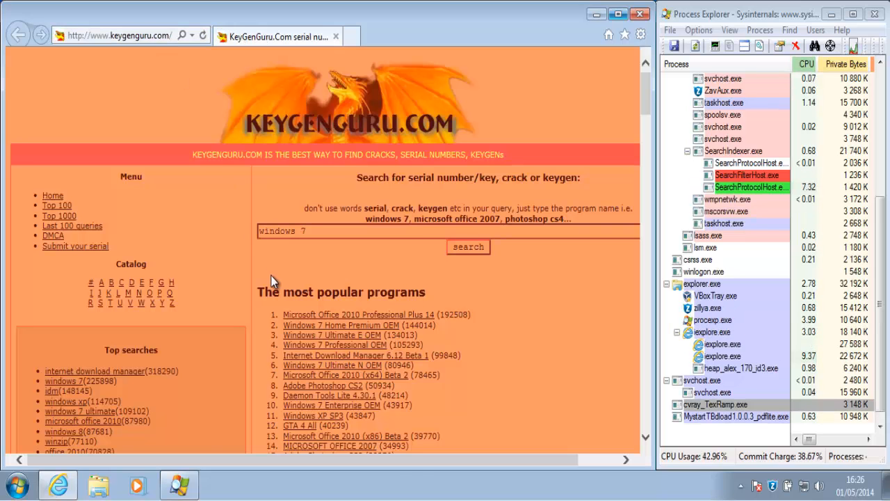
Download Microsoft_Office_2010_crack_by_ViKiNG.zip from the Office 2010 Professional Plus entry
click(466, 307)
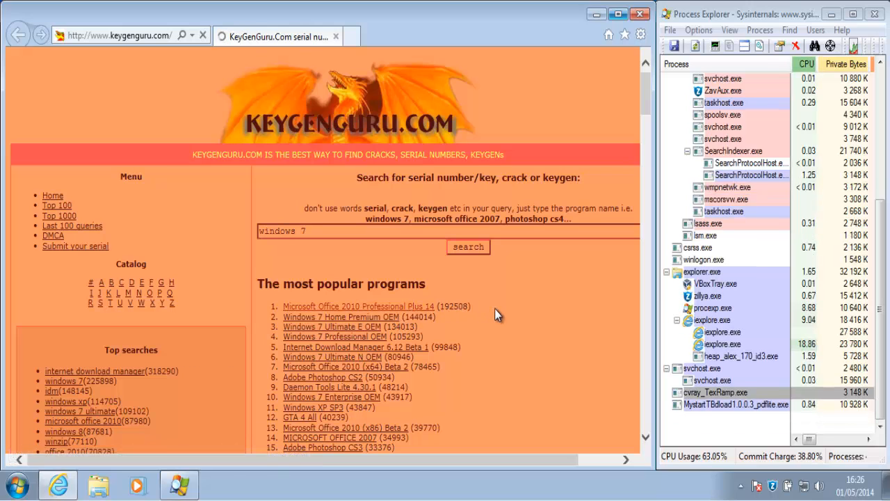
click(321, 232)
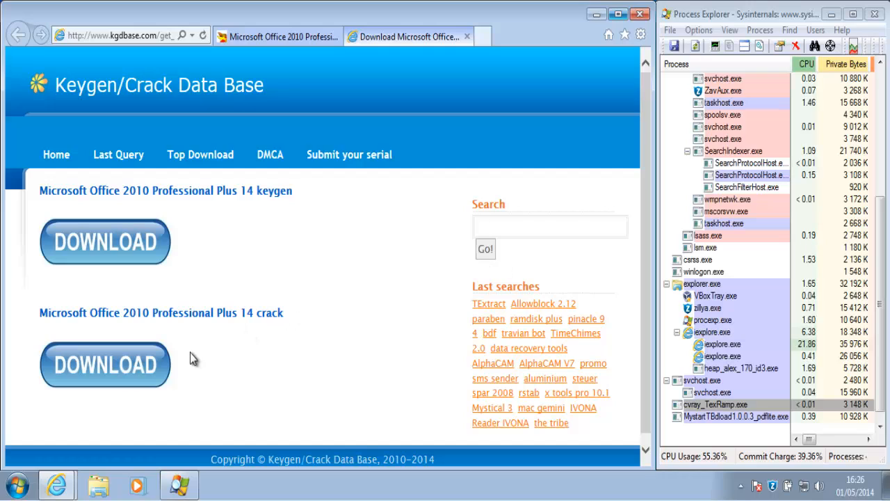
click(125, 367)
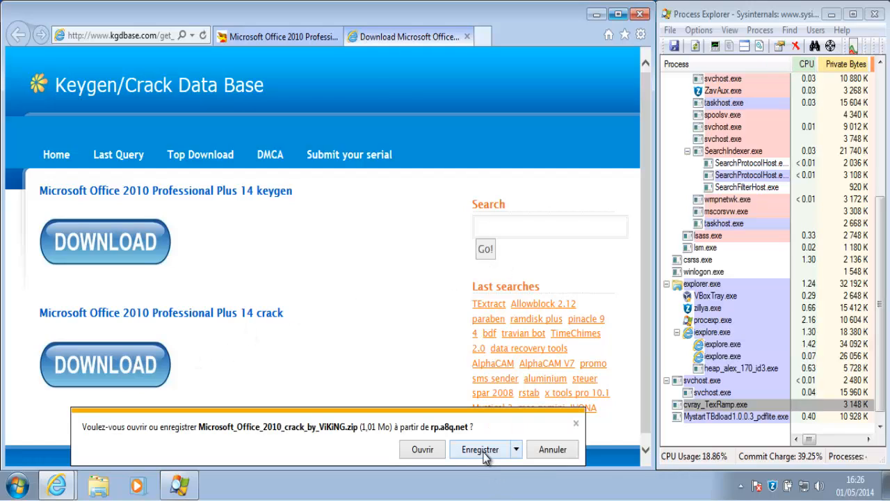
click(486, 451)
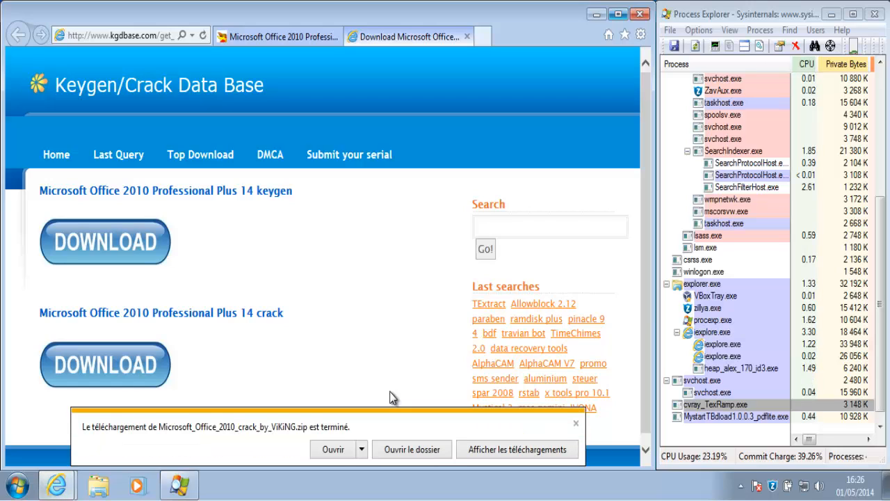
Open the downloaded crack archive and run its executable with administrator permission
click(339, 450)
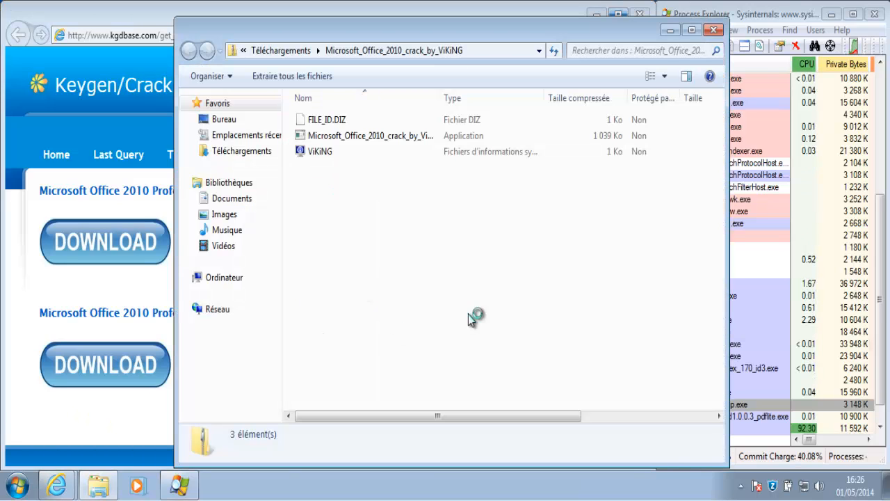
double_click(369, 142)
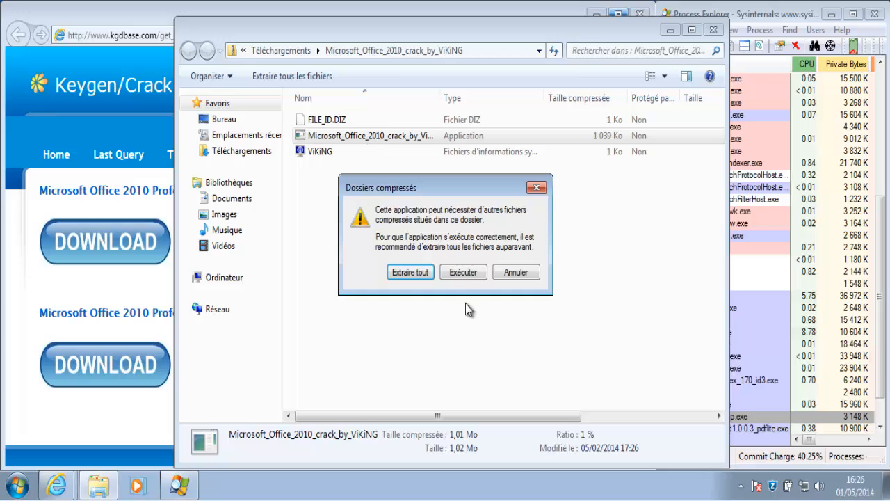
click(466, 275)
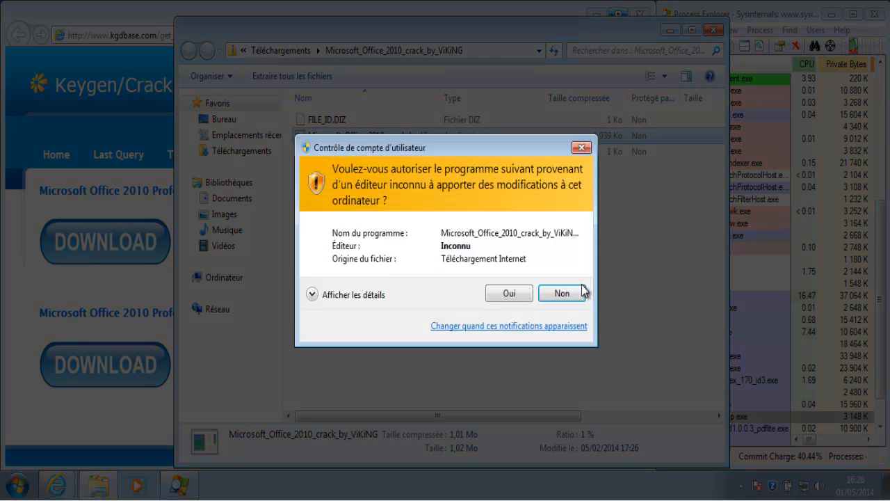
click(514, 295)
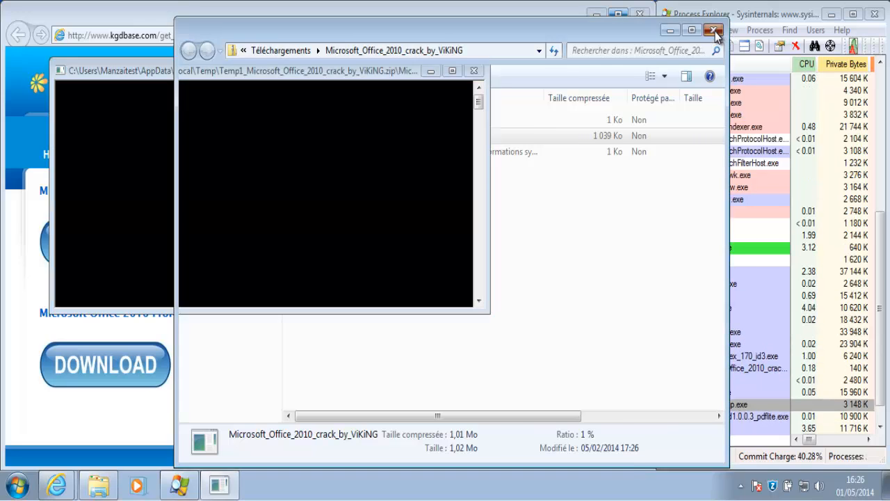
Close the archive window, the crashed key.exe program, and the browser
click(713, 31)
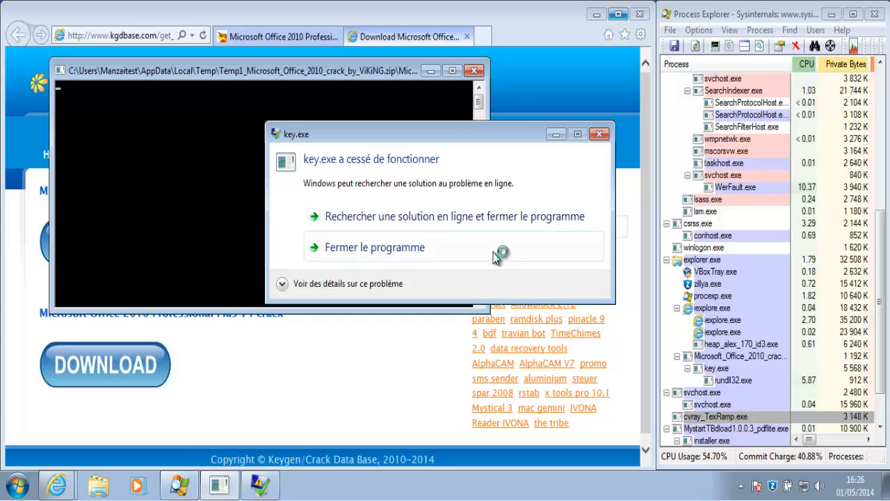
click(497, 258)
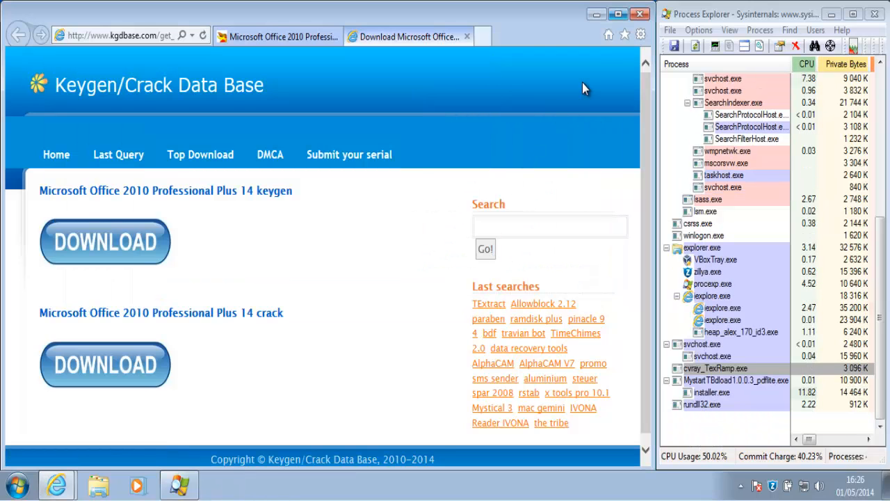
click(640, 15)
Close the browser and open the vm folder on the \\Vboxsvr network share
click(321, 248)
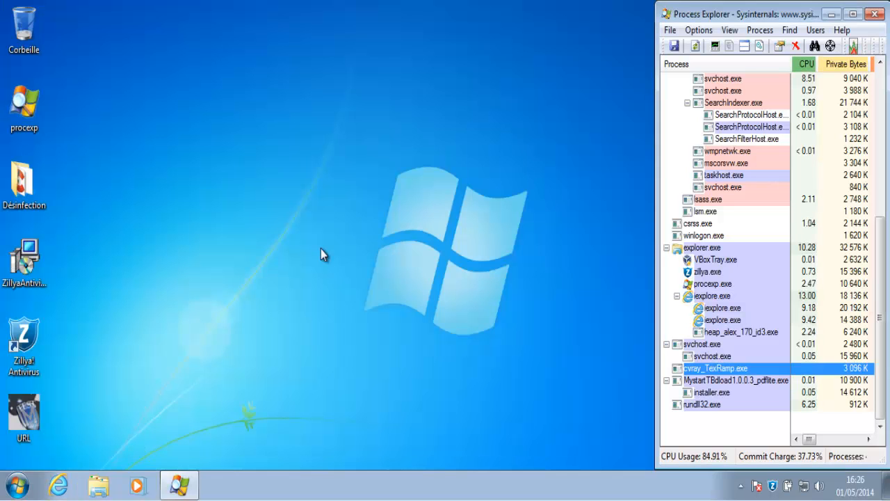
key(super+r)
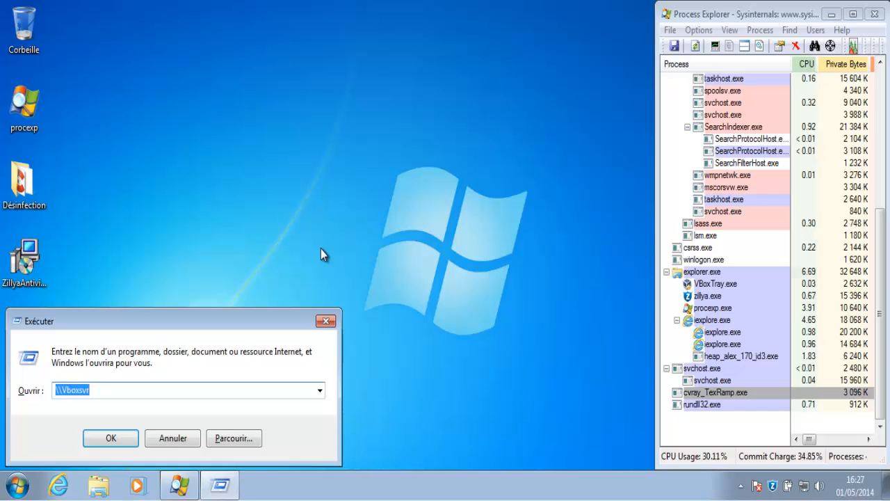
key(Return)
double_click(356, 111)
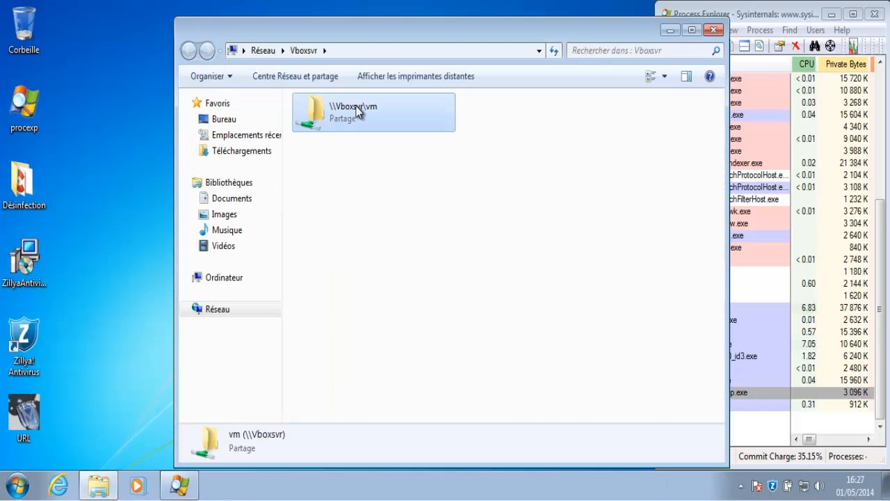
Drag 2014-04-30_68.7z onto the desktop and close the Explorer window
drag(720, 139, 723, 195)
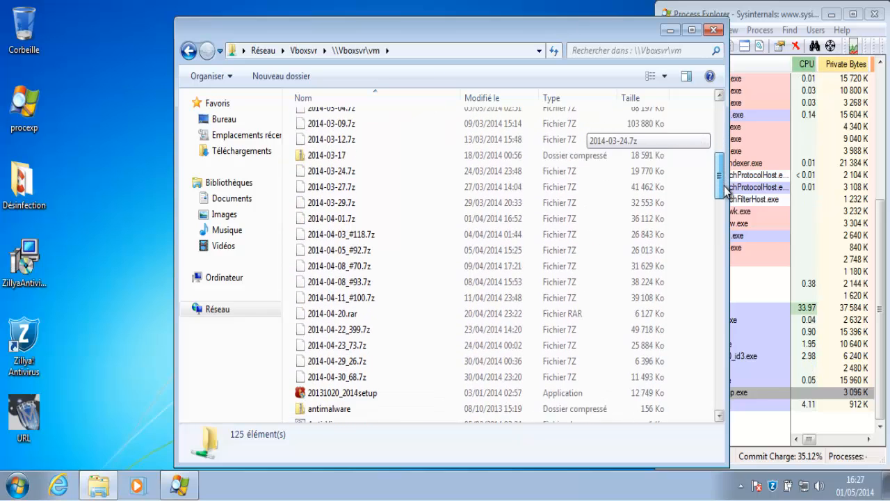
click(356, 368)
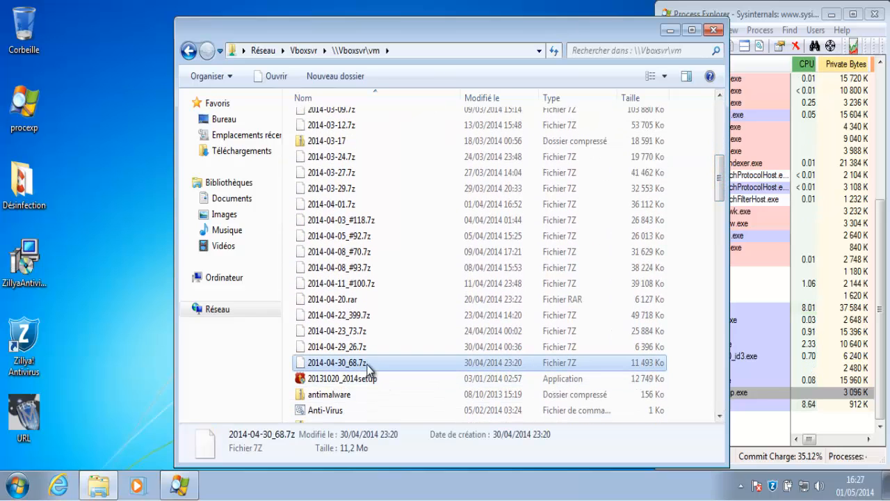
drag(366, 369, 93, 91)
drag(85, 75, 75, 42)
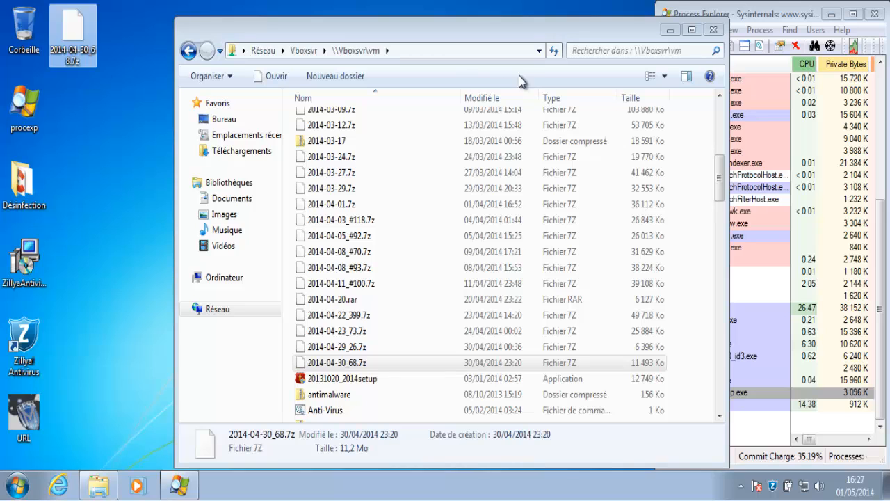
click(714, 30)
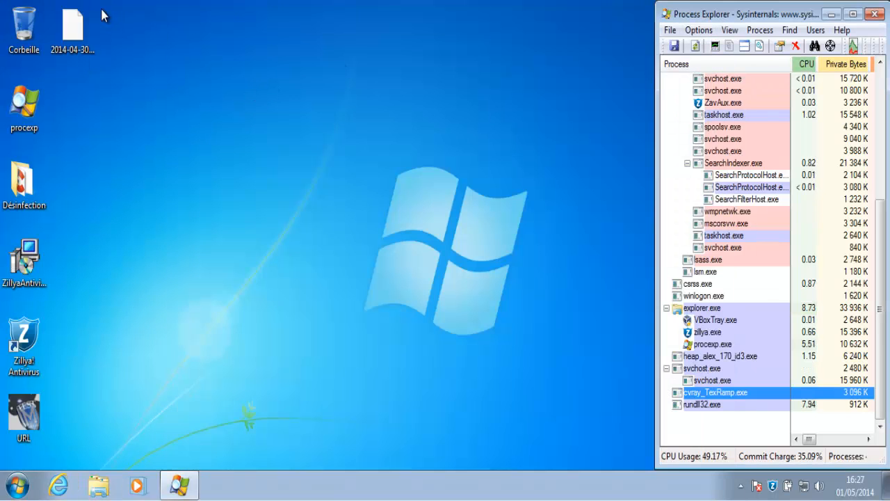
Open Zillya and review its settings, scan types and security level details
click(773, 486)
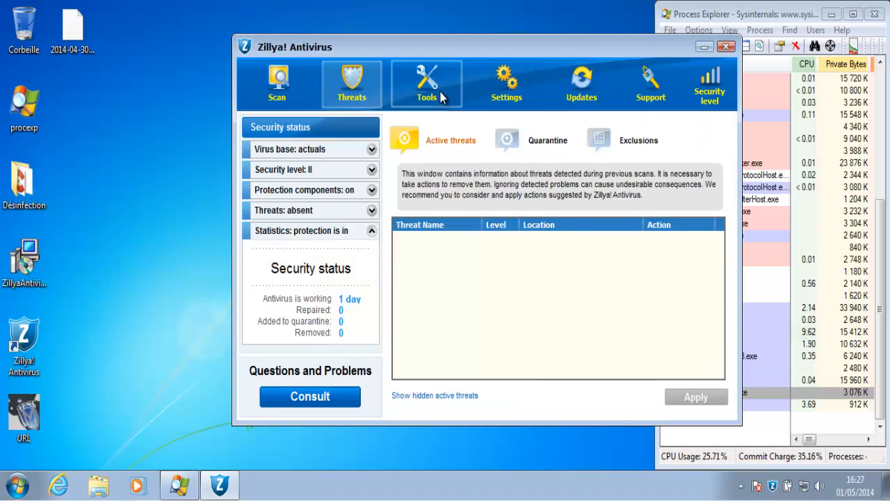
click(512, 111)
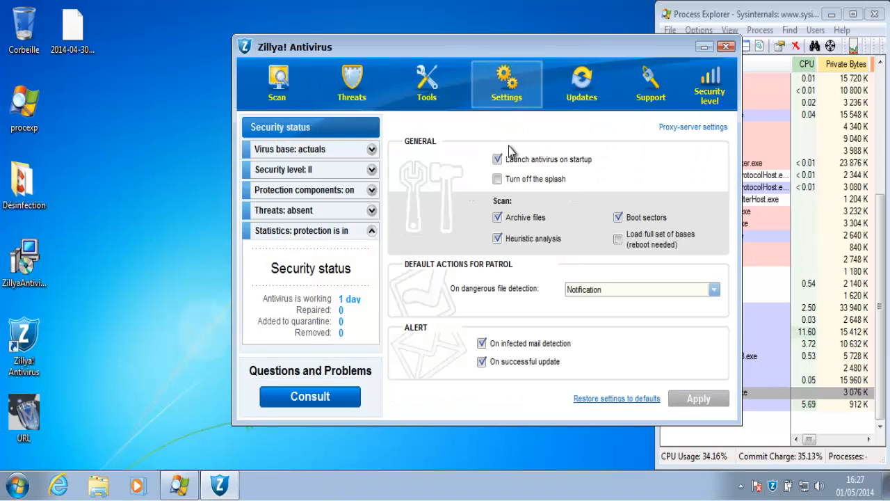
click(278, 85)
click(353, 97)
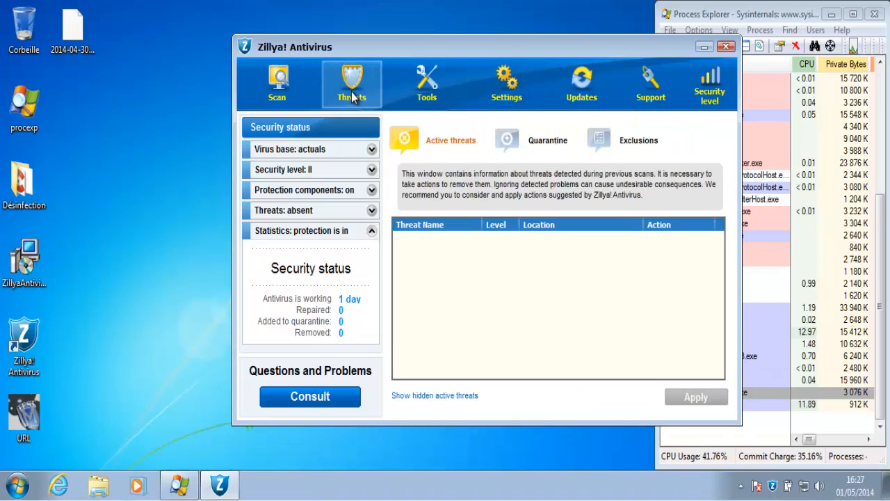
click(368, 174)
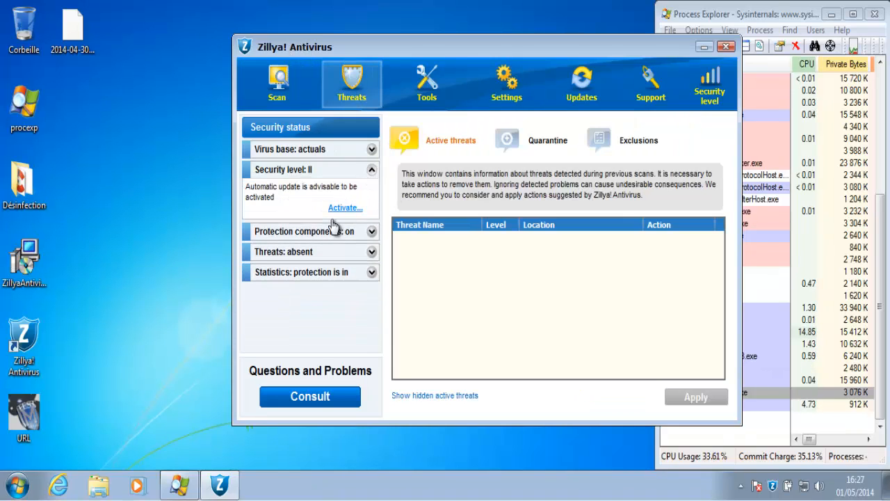
Turn off Patrol from the tray icon menu and close the Zillya window
right_click(775, 488)
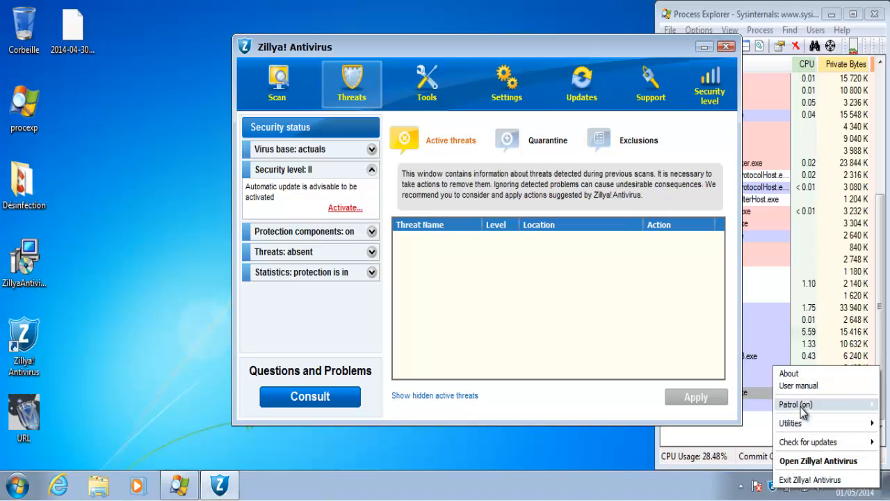
mouse_move(801, 405)
click(735, 416)
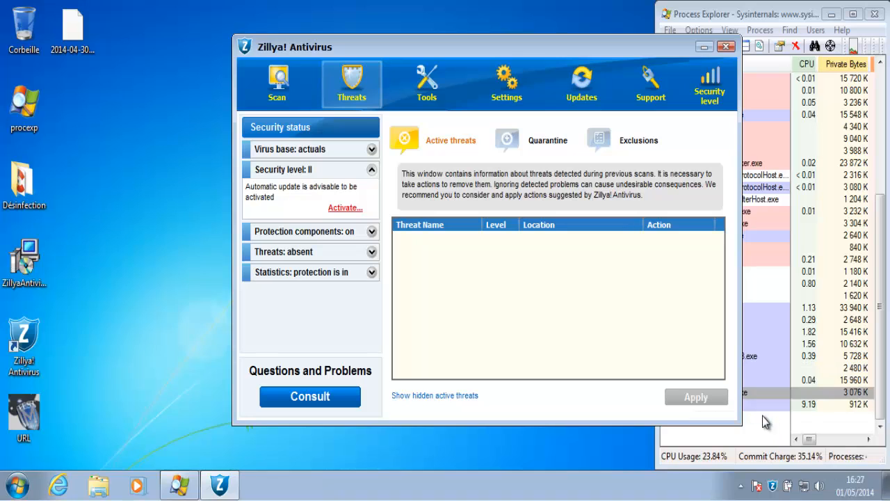
click(704, 47)
Extract 2014-04-30_68.7z with 7-Zip's Extract files, entering the archive password
right_click(78, 41)
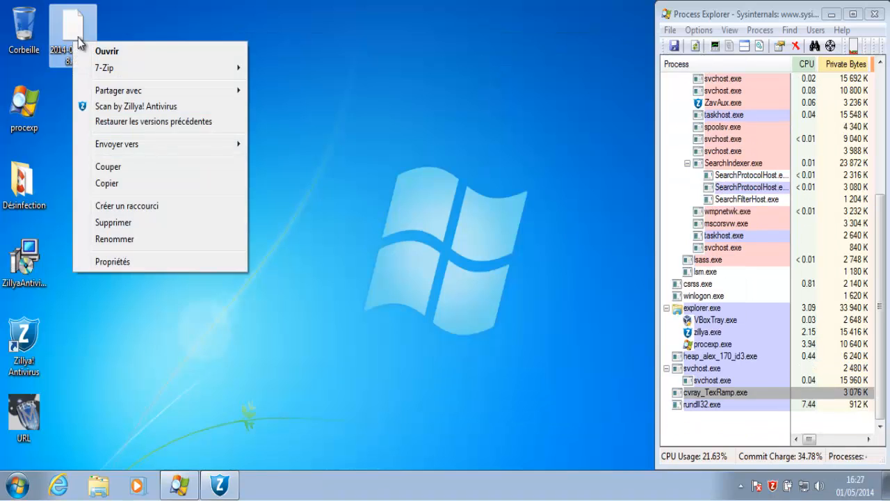
mouse_move(238, 68)
click(265, 85)
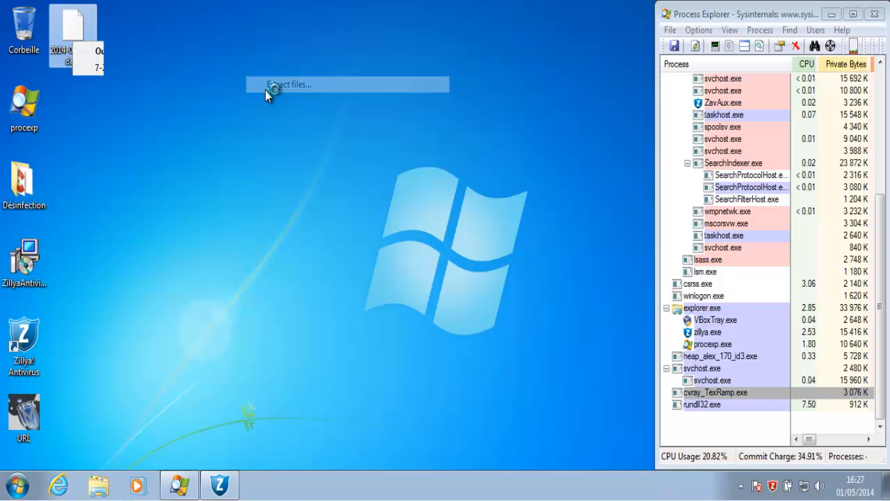
click(479, 236)
text(i)
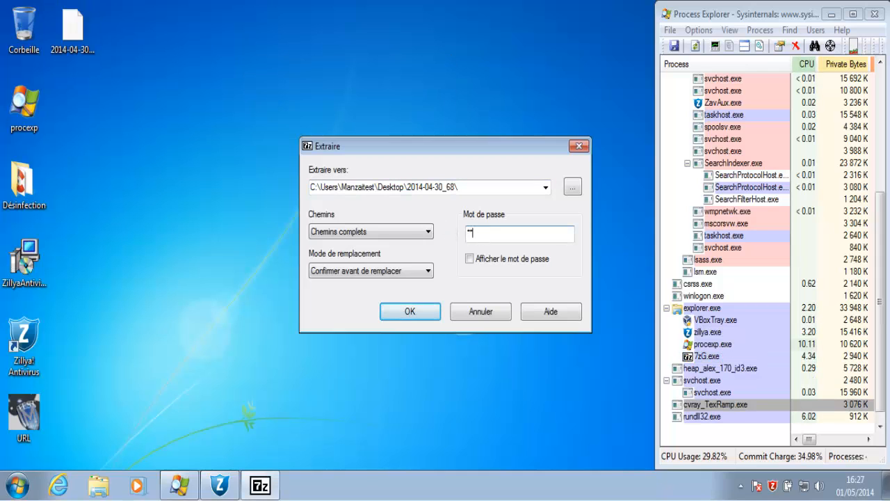
key(Return)
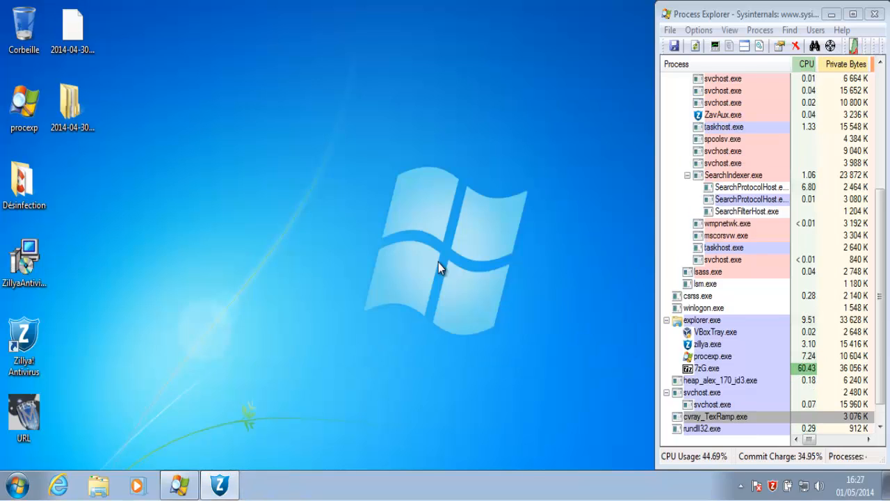
Run a Zillya scan on the extracted 2014-04-30_68 folder
right_click(62, 124)
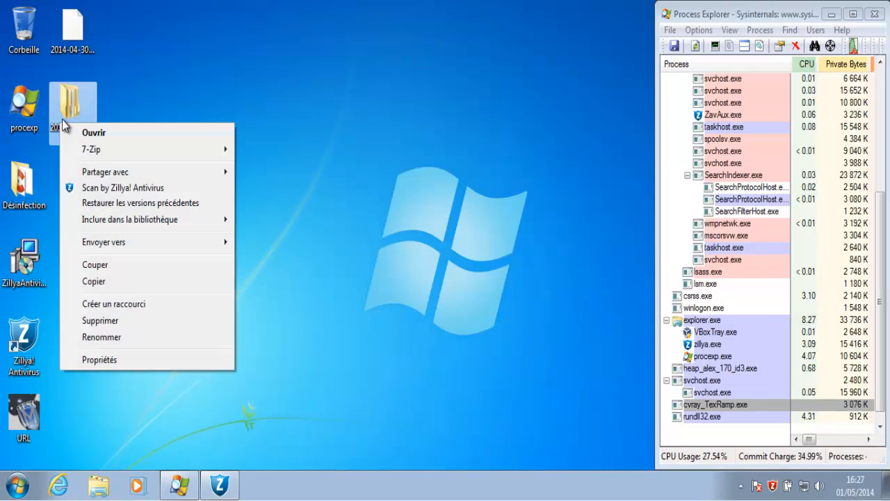
click(223, 188)
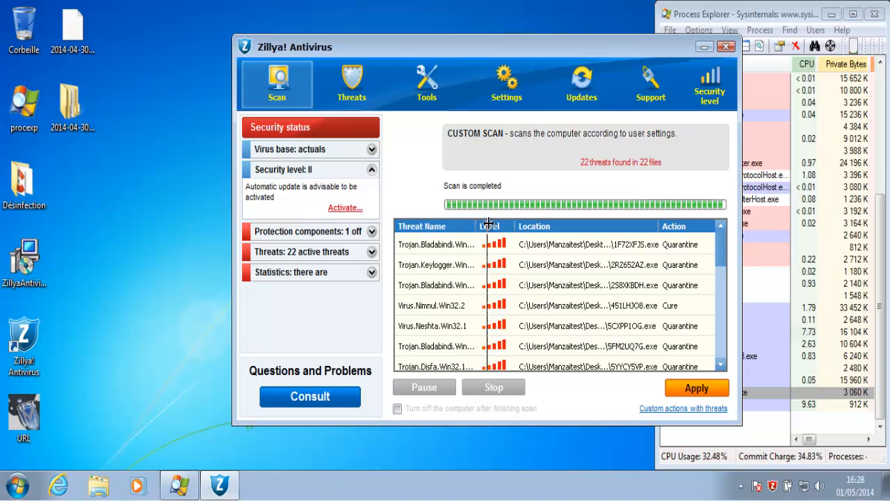
drag(489, 223, 519, 224)
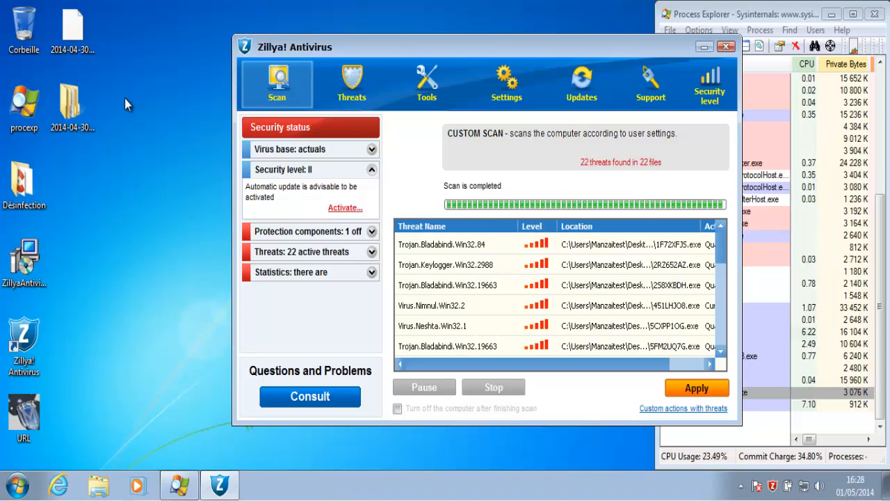
click(75, 36)
click(138, 178)
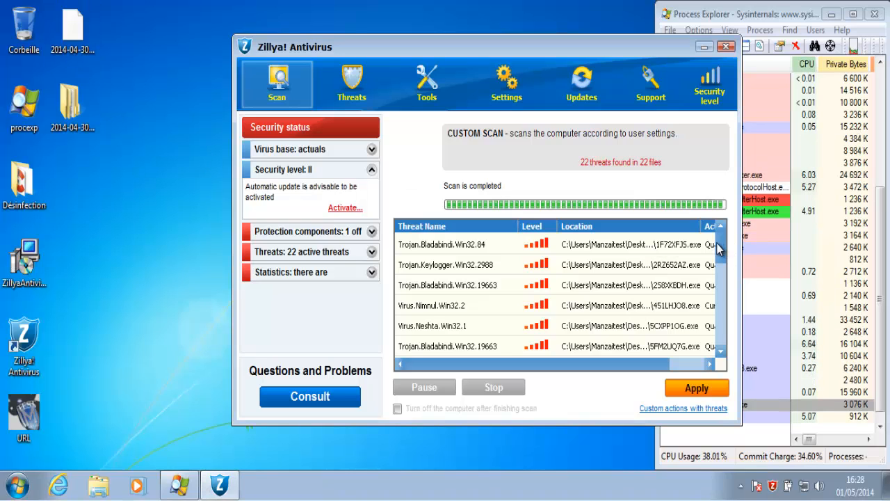
drag(718, 244, 719, 287)
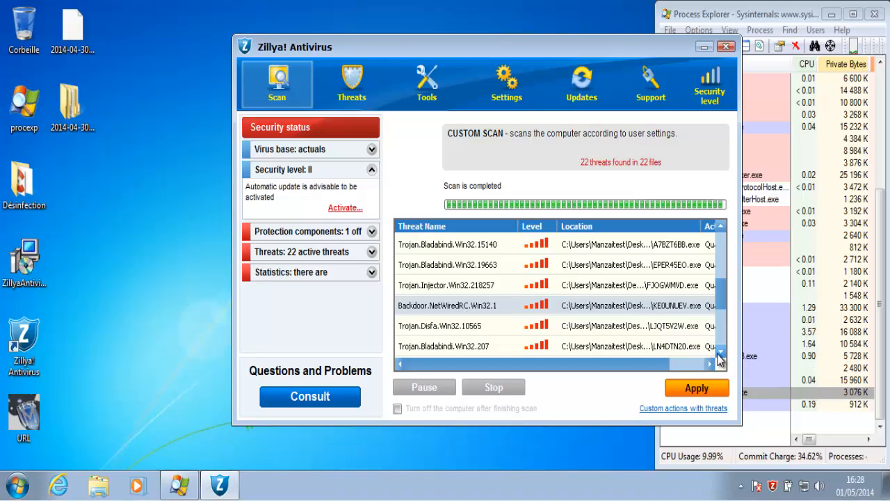
click(720, 351)
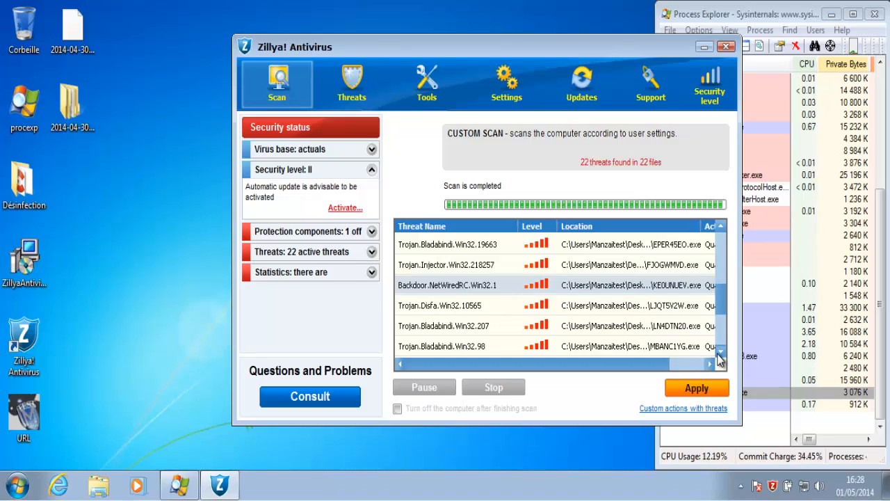
click(720, 351)
click(720, 352)
click(720, 351)
click(720, 353)
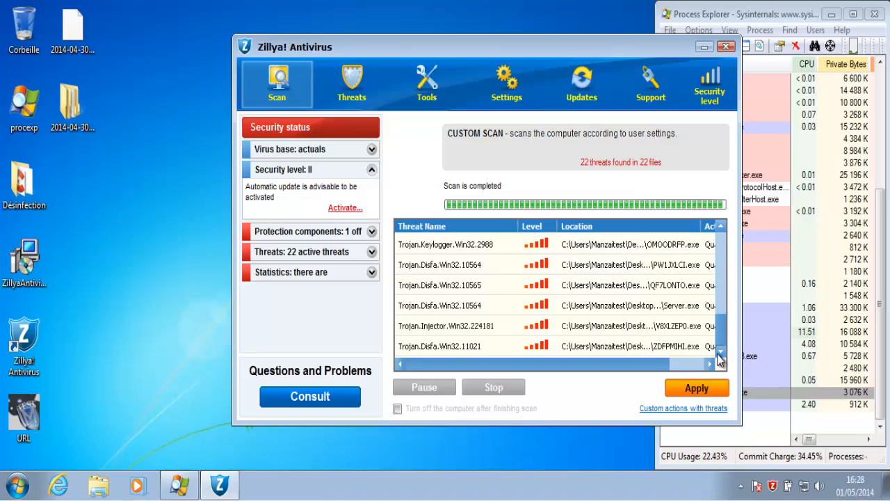
Apply the recommended actions to the 22 detected threats and close the scan report
click(701, 389)
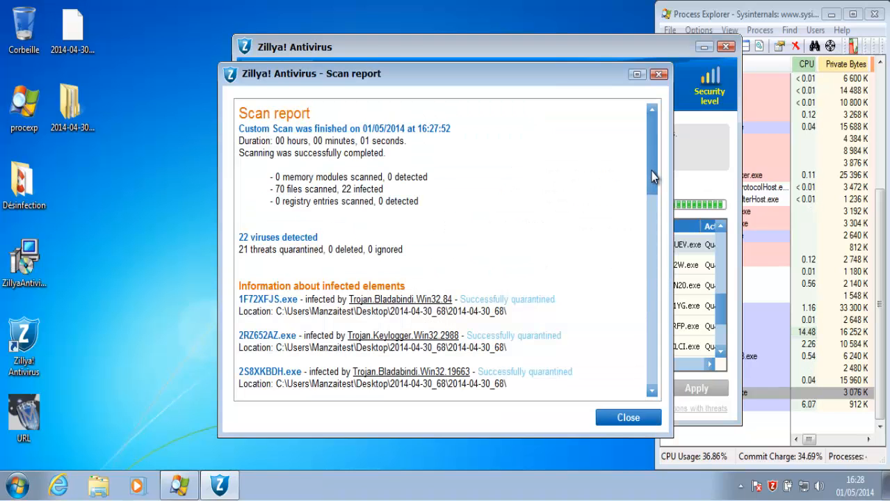
drag(652, 171, 659, 403)
click(629, 418)
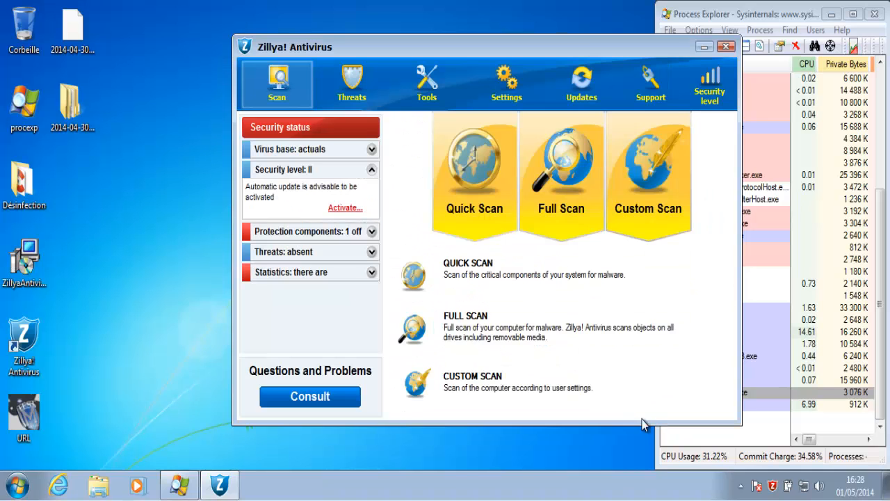
Re-enable Patrol under Protection components, confirm no active threats remain, and close Zillya
click(372, 232)
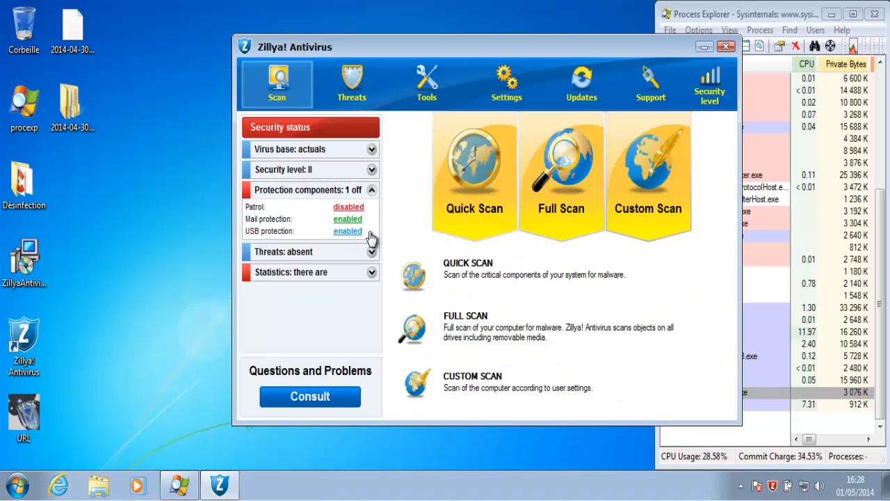
click(348, 207)
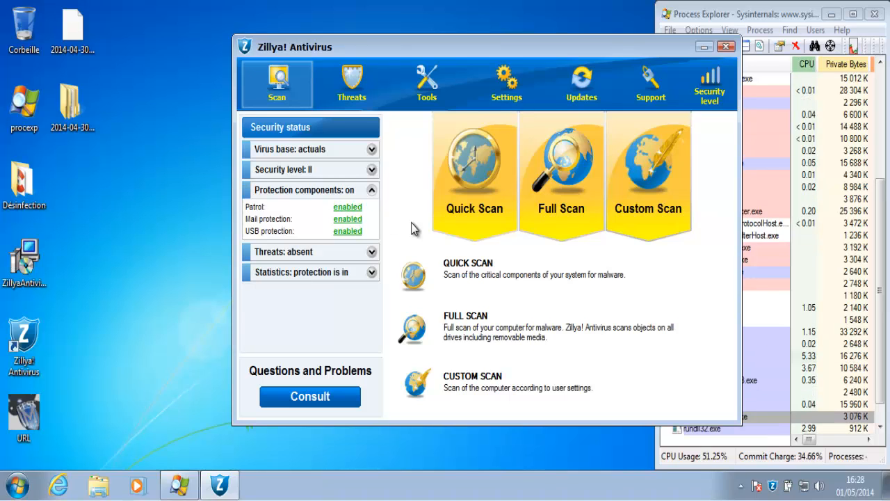
click(352, 89)
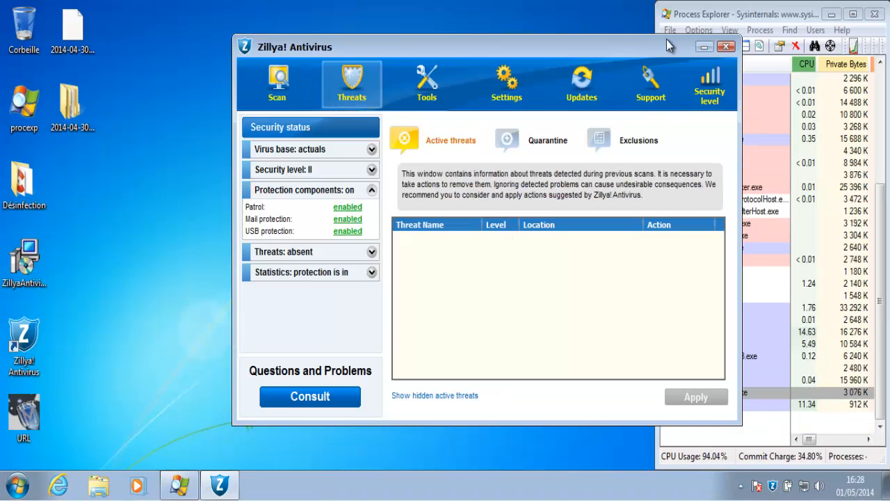
click(725, 47)
Open the 2014-04-30_68 samples folder, launch 0APRWU57 and 1JKEI2IP, and close the 1JKEI2IP crash
double_click(69, 107)
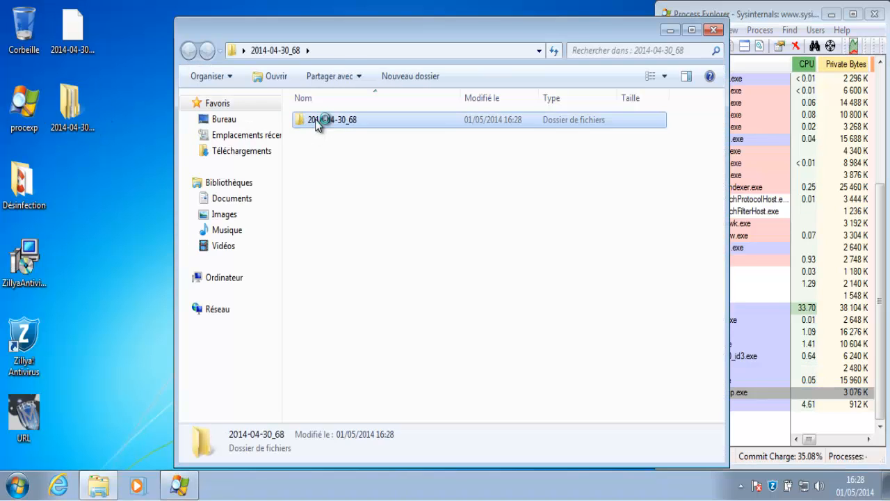
double_click(316, 120)
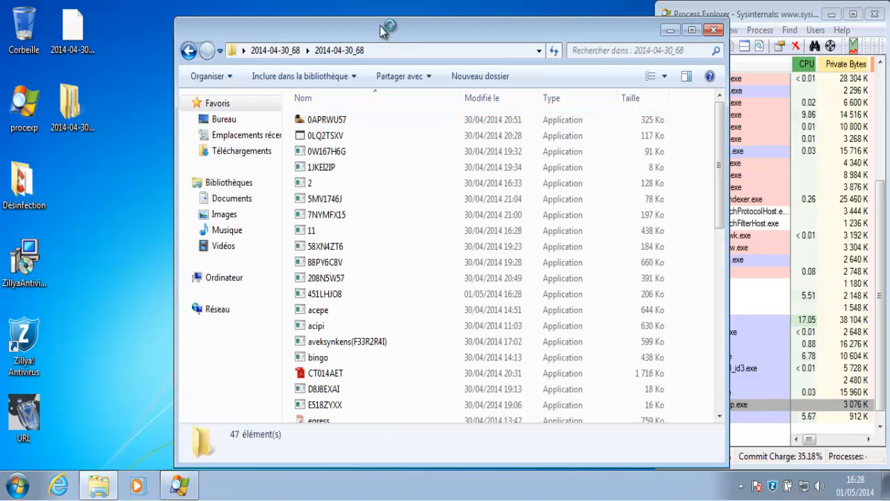
drag(380, 25, 299, 12)
click(253, 107)
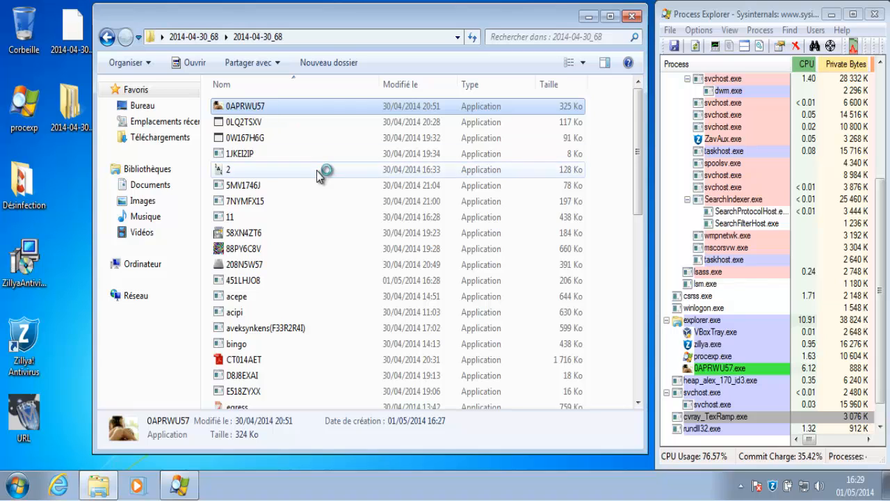
click(249, 154)
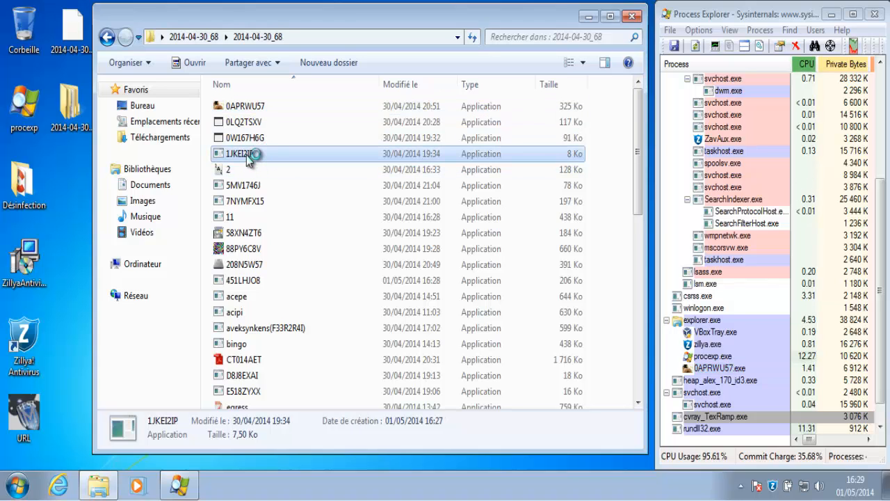
double_click(252, 170)
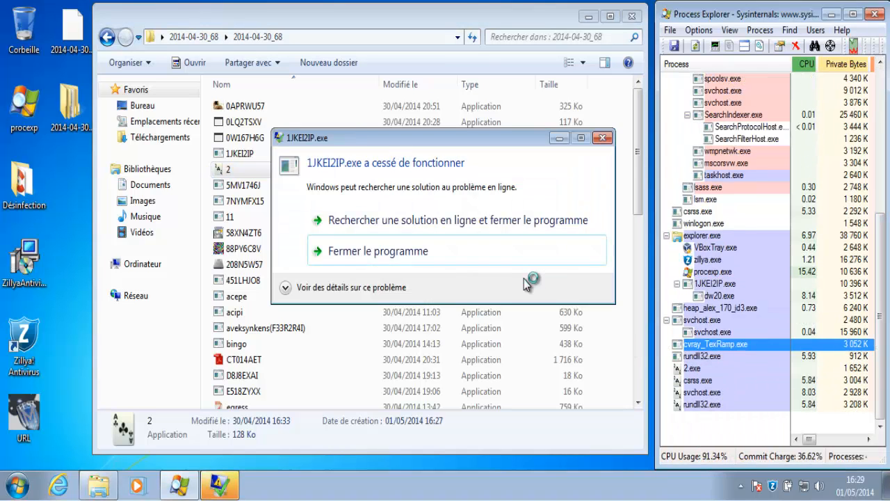
click(519, 253)
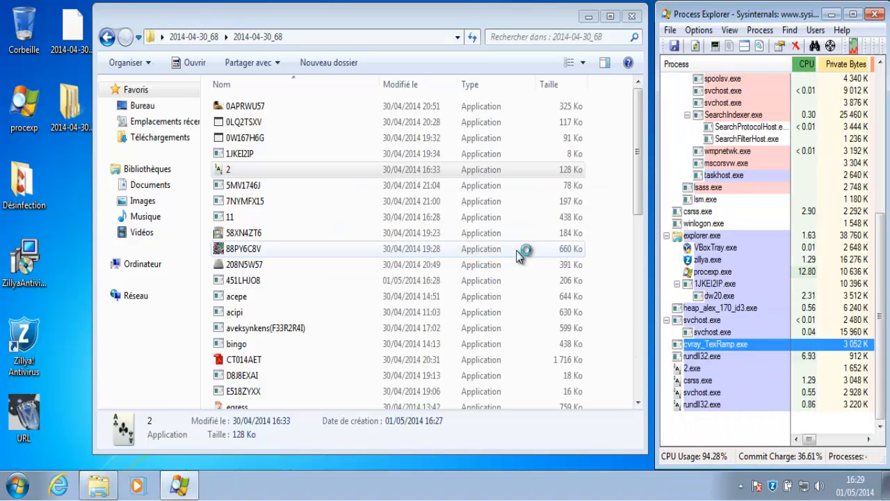
Run 5MV1746J, quarantine the Bladabindi trojan alert, and close its crash dialog
double_click(477, 188)
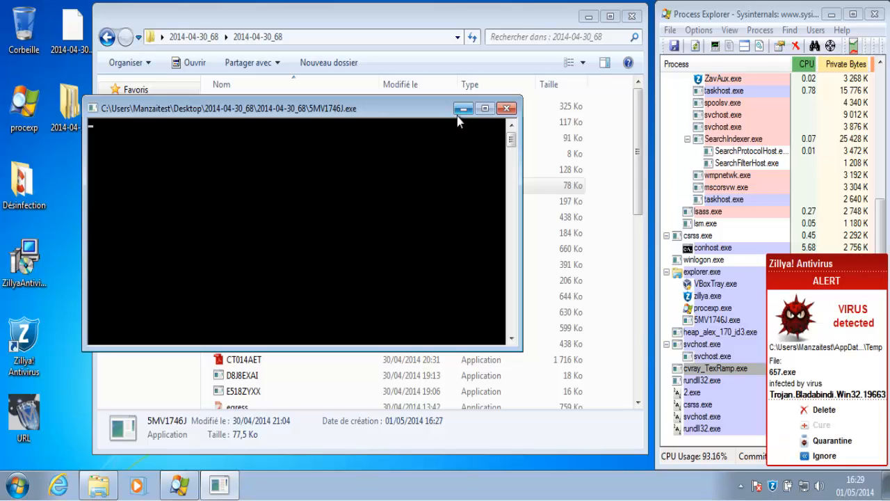
click(832, 441)
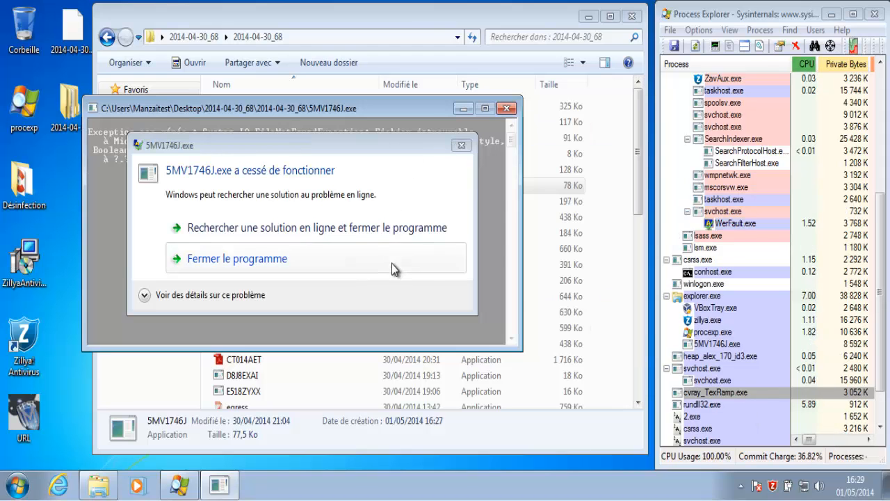
click(392, 263)
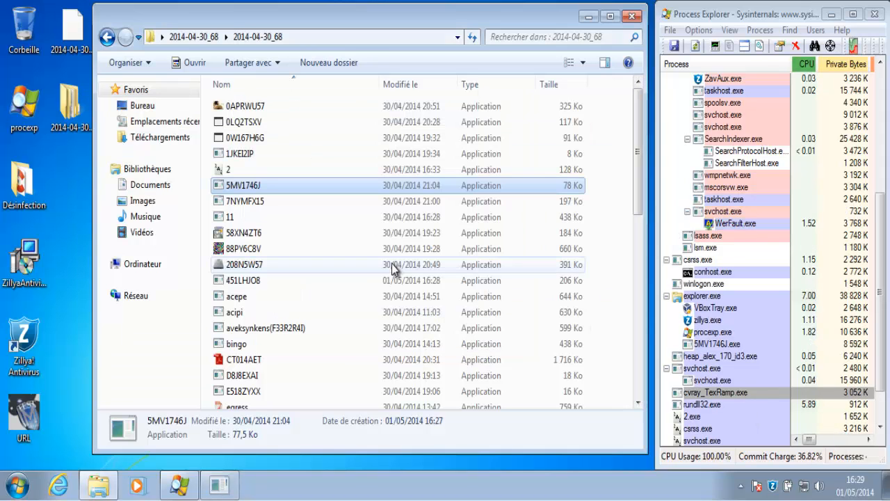
Run 7NYMFX15, 11, 58XN4ZT6 and 88PY6C8V, quarantining the Bladabindi detection and dismissing errors
double_click(508, 203)
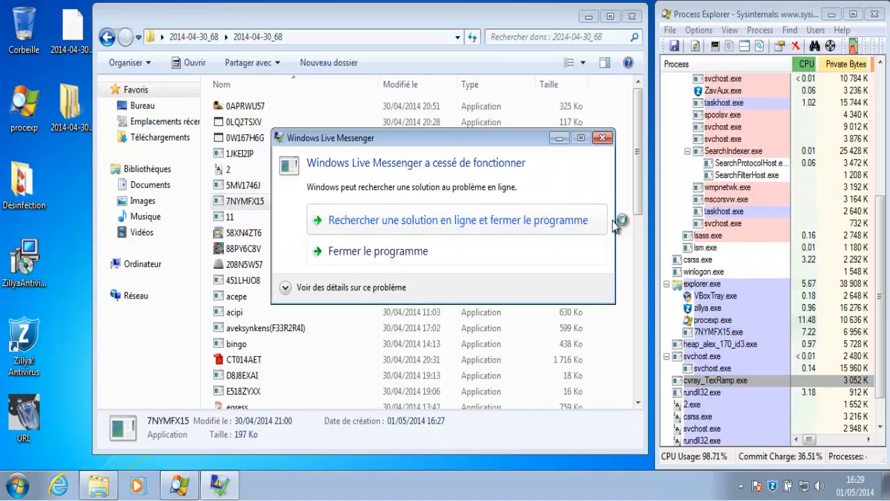
click(585, 252)
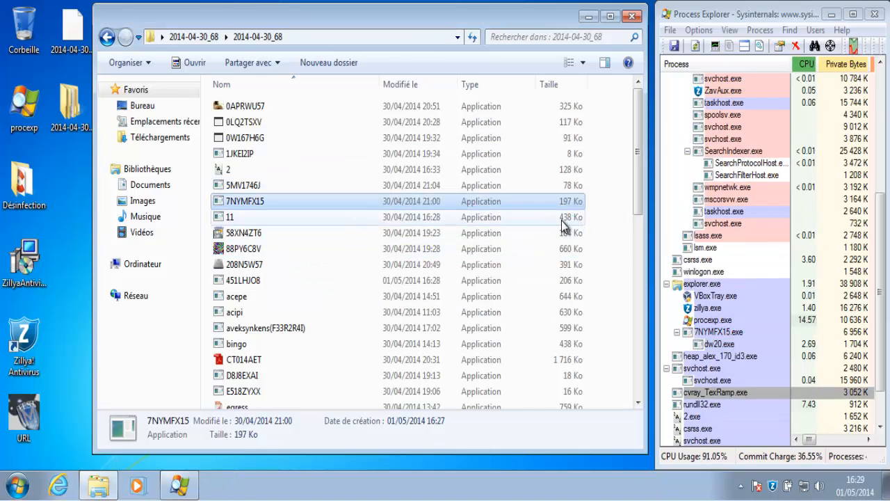
click(565, 217)
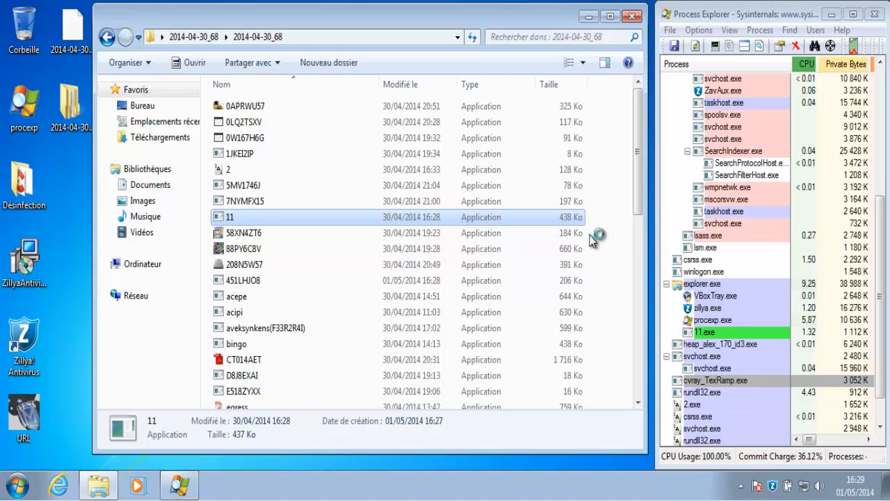
click(574, 234)
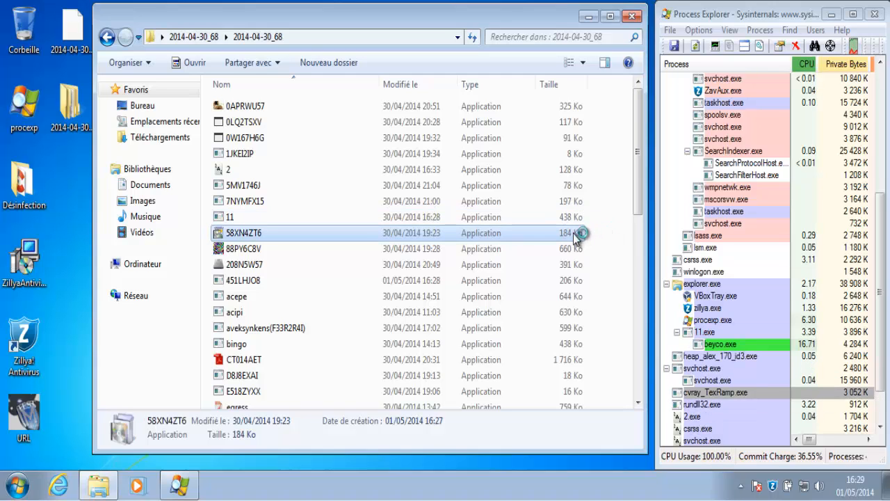
double_click(573, 249)
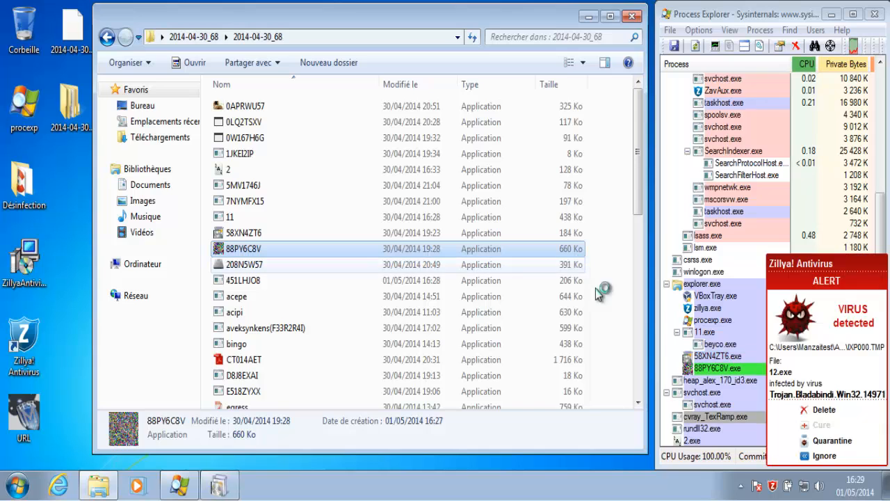
click(822, 442)
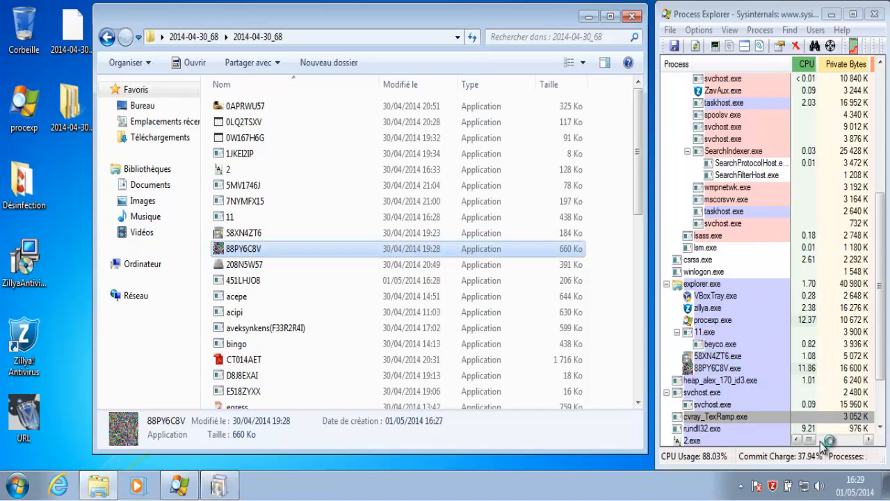
click(221, 487)
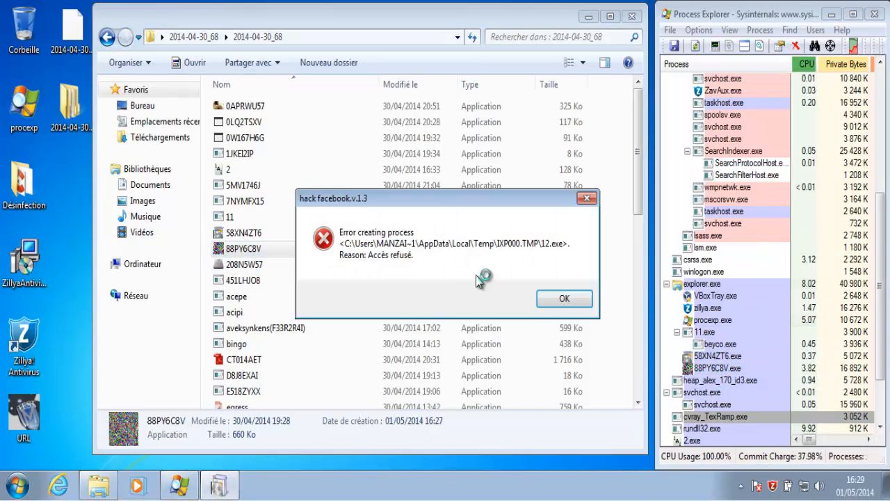
click(564, 295)
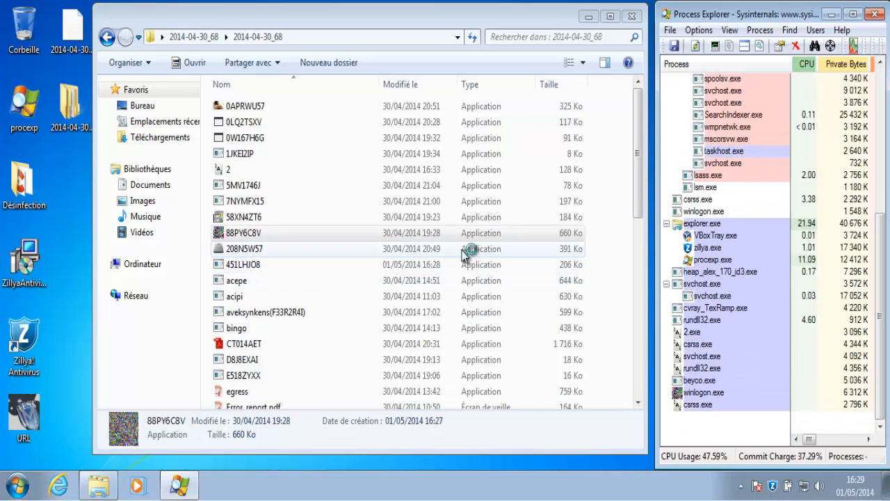
Run 208N5W57 and 451LHJO8 and close both crash reports
click(467, 250)
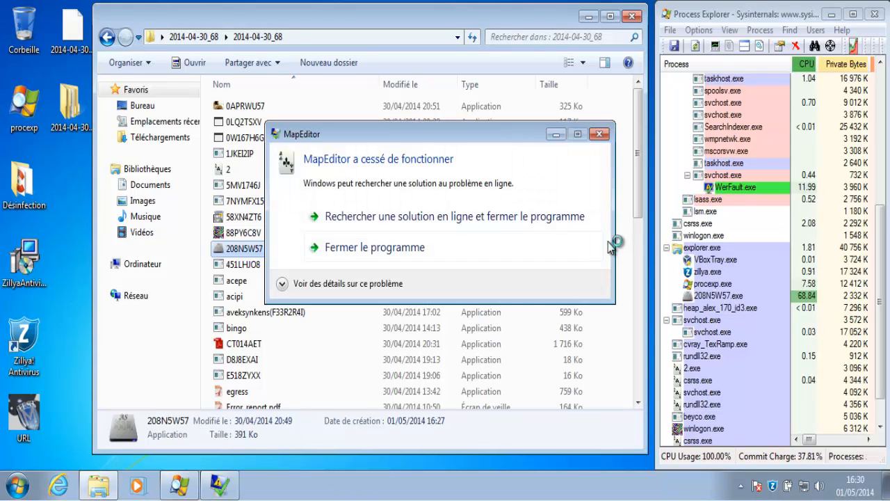
click(586, 248)
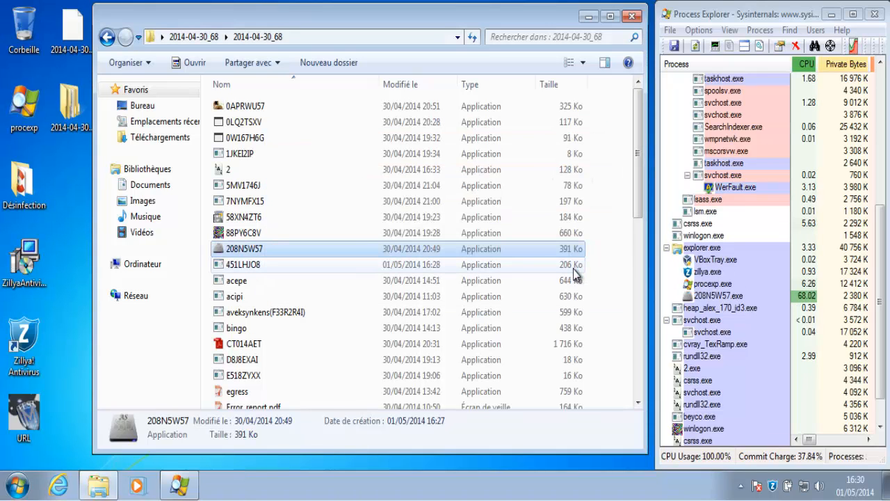
double_click(573, 269)
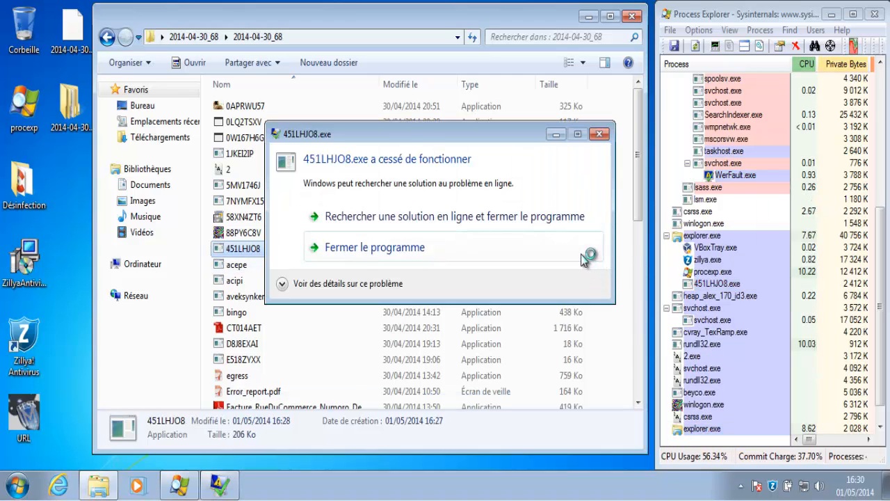
click(585, 259)
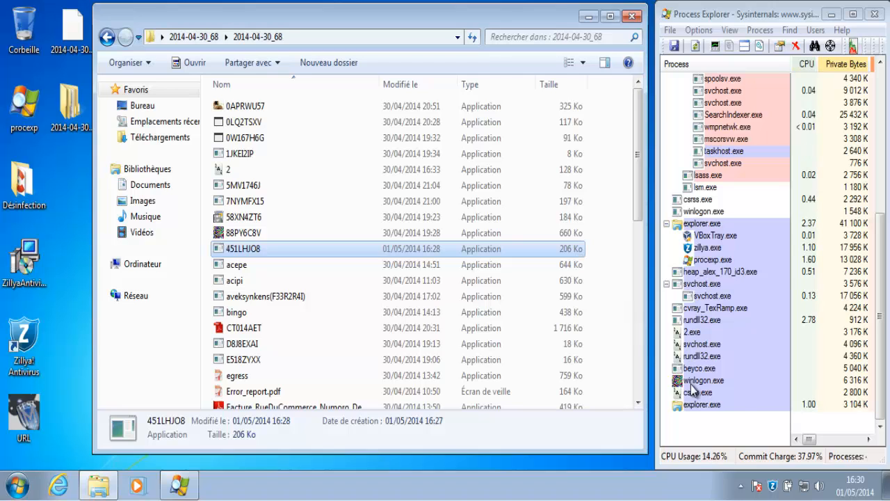
Launch acepe, acipi, aveksynkens, bingo and CT014AET, dismissing the two bad-image errors
click(702, 405)
double_click(537, 267)
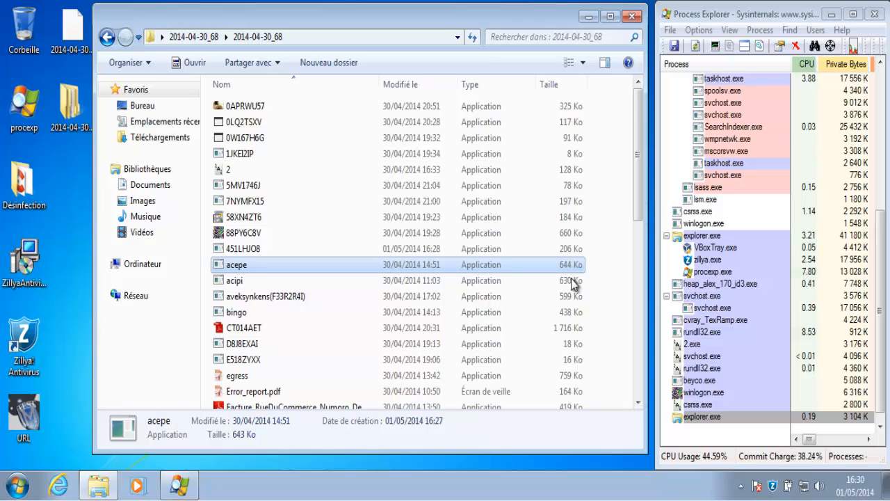
click(567, 284)
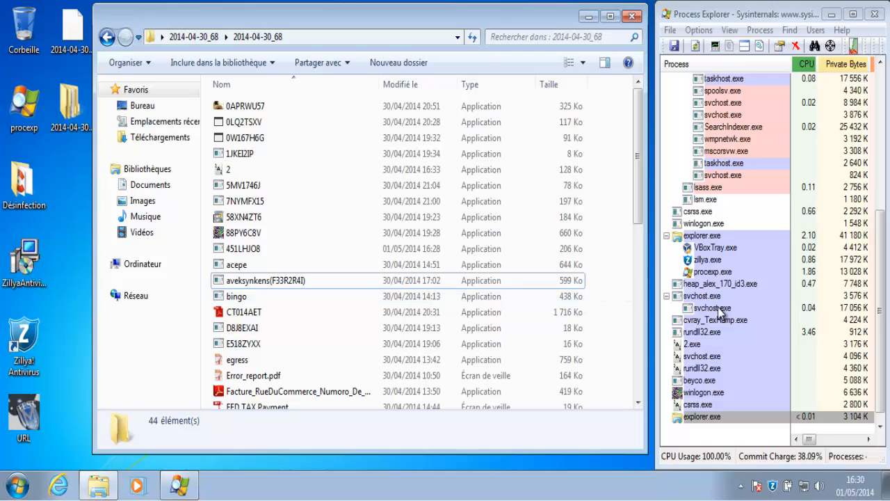
click(562, 282)
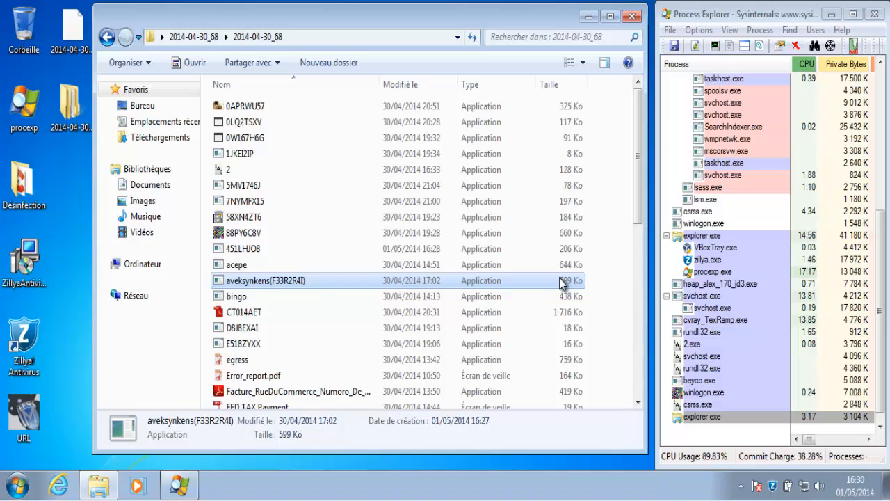
double_click(567, 297)
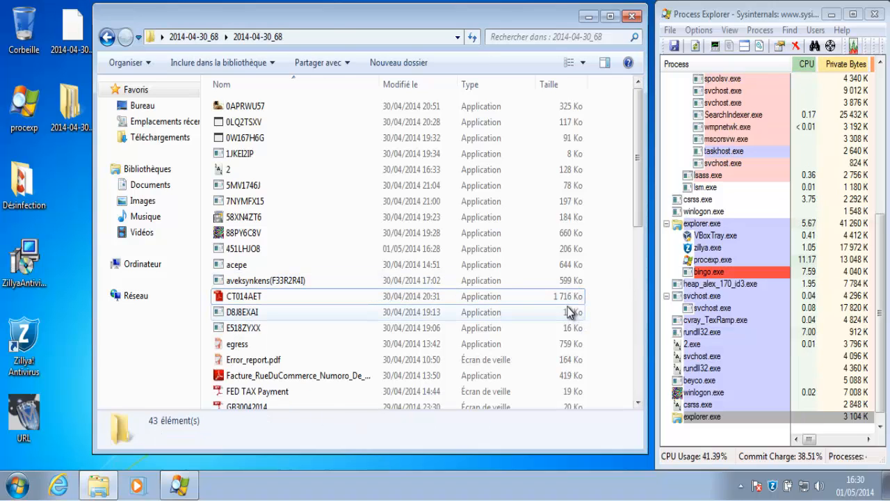
double_click(570, 303)
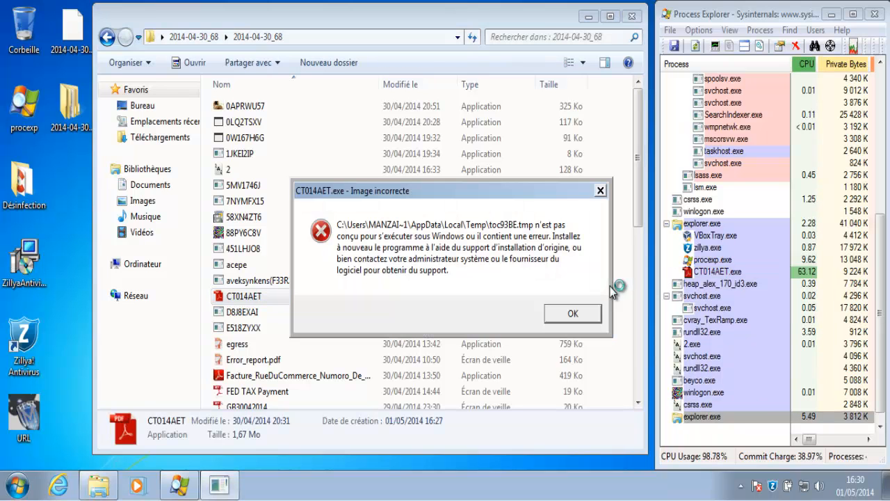
click(582, 307)
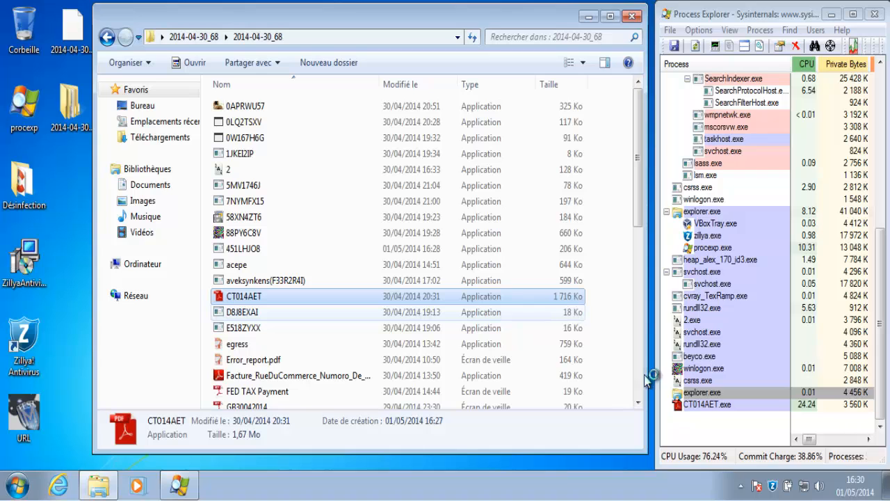
click(577, 316)
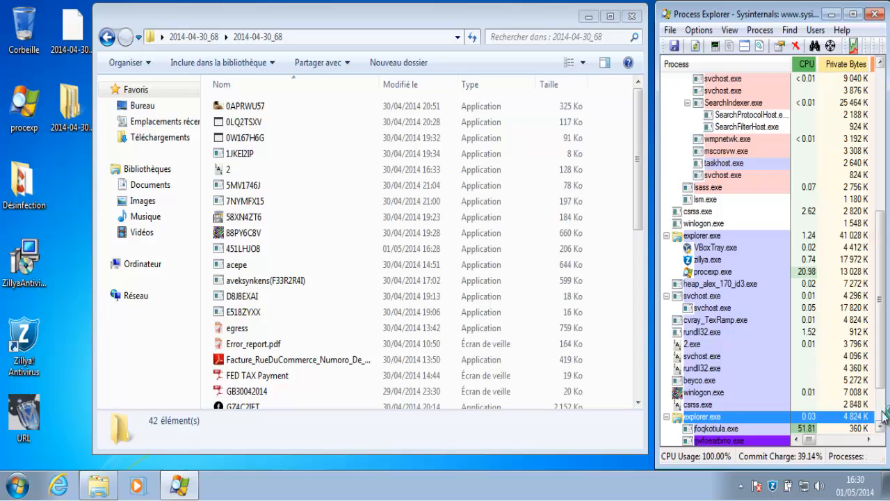
Launch egress, Error_report.pdf, Facture, FED TAX Payment, GB30042014 and GZ4C2IET, watching Process Explorer
click(714, 383)
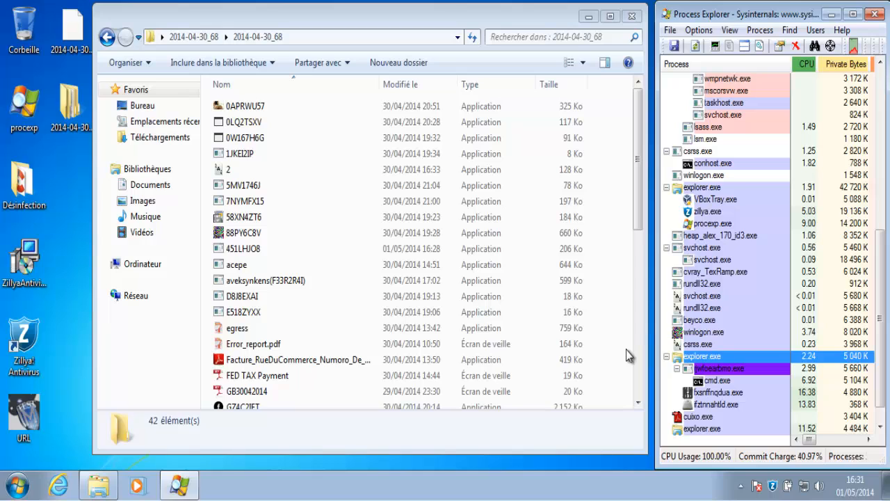
click(565, 327)
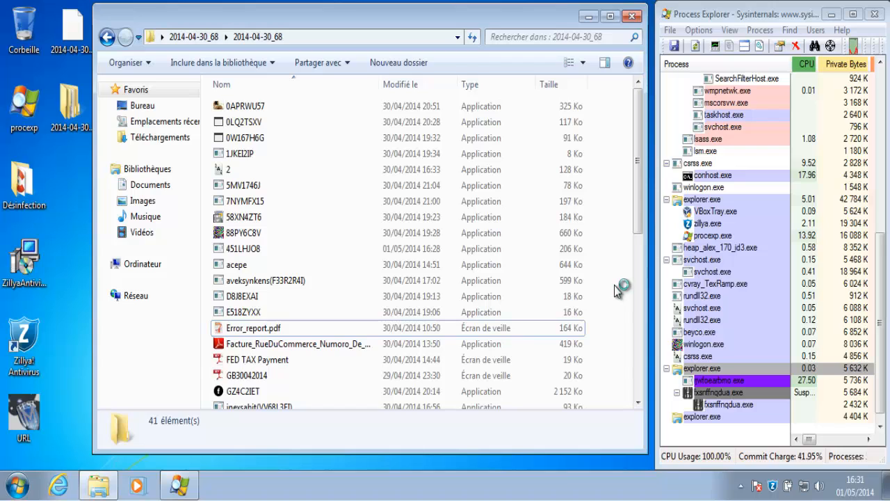
double_click(566, 331)
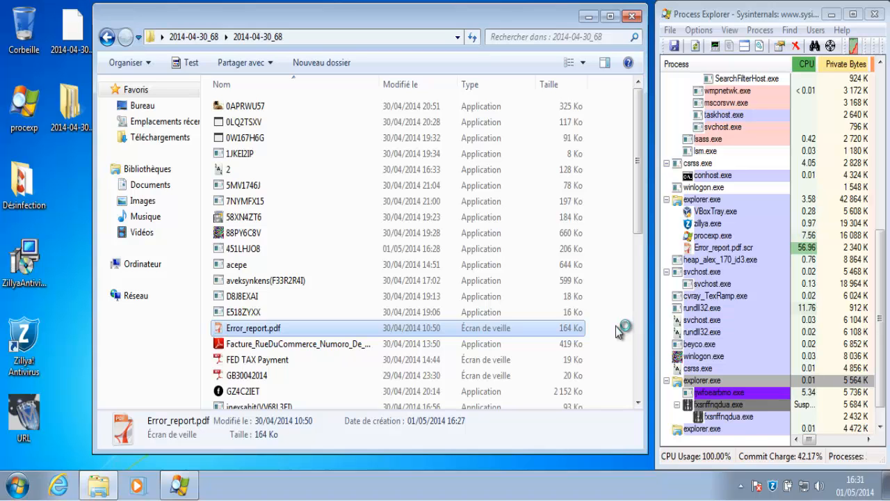
click(569, 349)
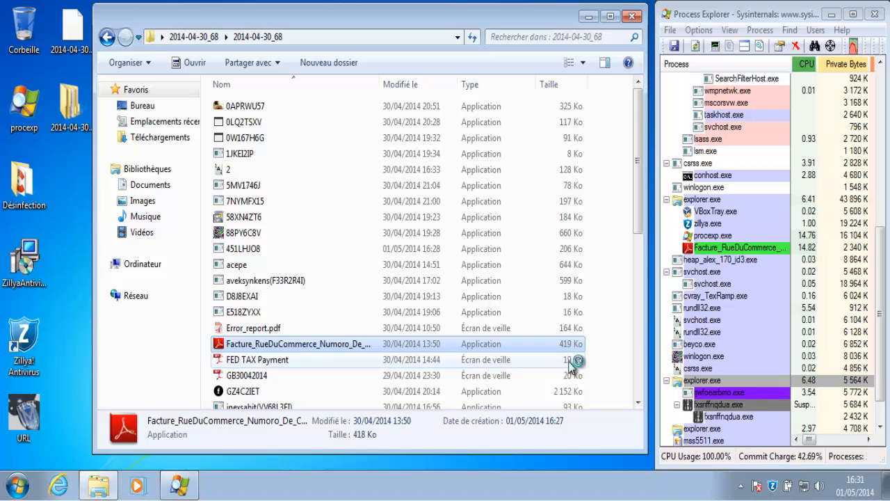
click(571, 363)
click(571, 376)
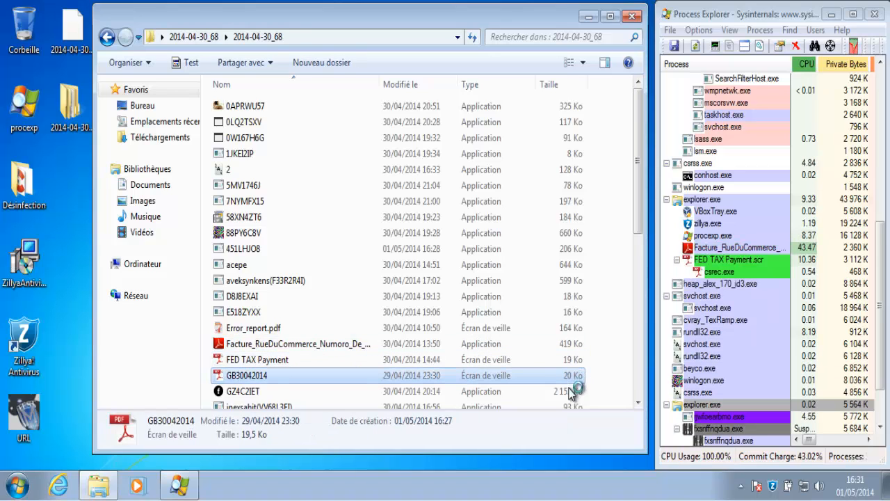
click(571, 392)
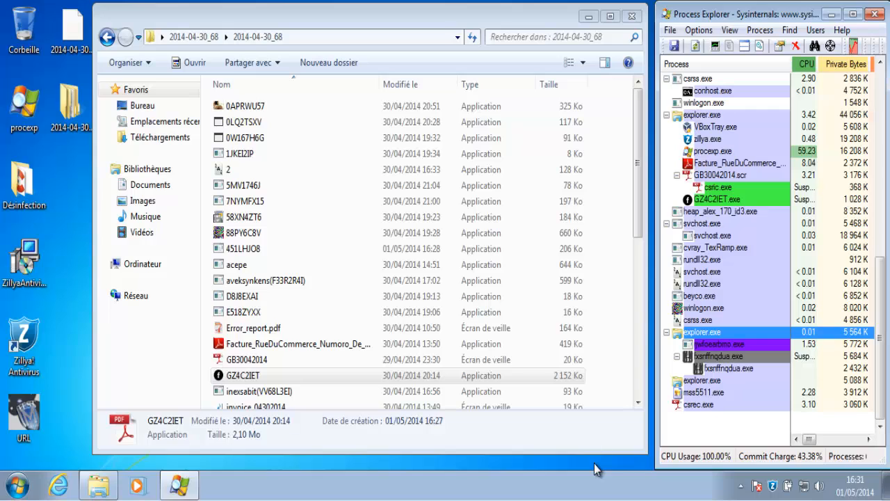
click(640, 406)
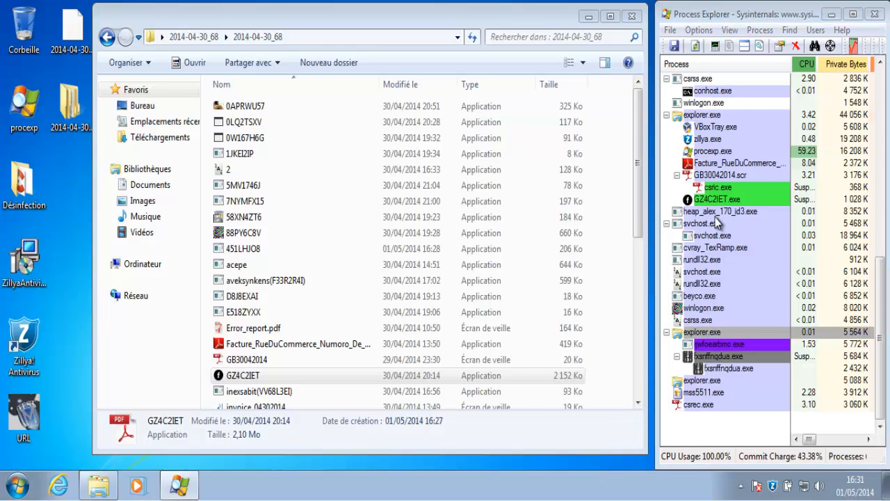